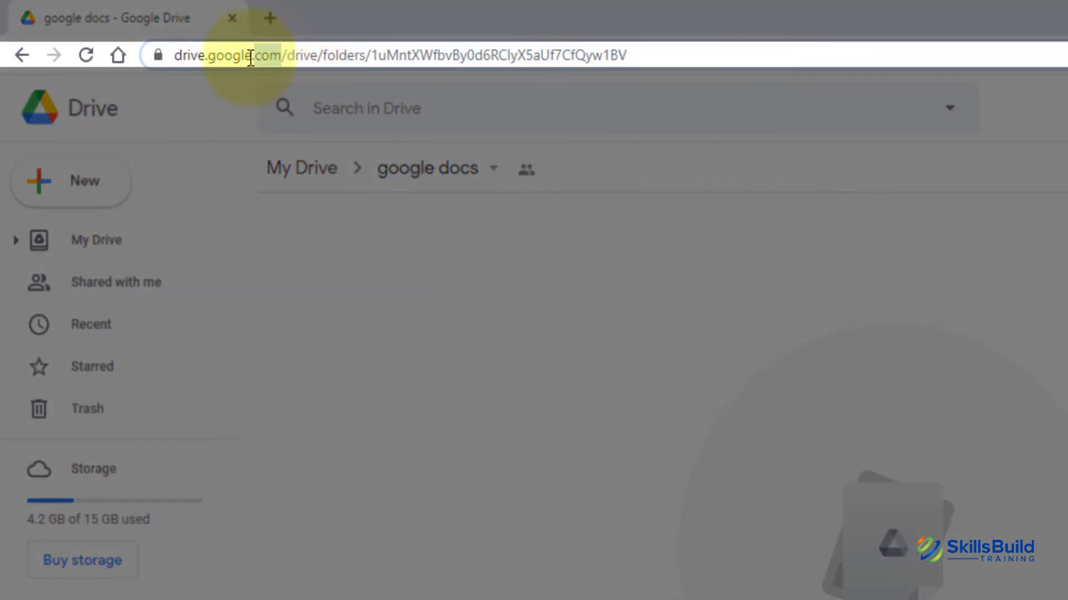
# Highlight the drive.google.com address and look over the options for creating a Google Docs file in the google docs folder.
pyautogui.moveTo(251, 57); pyautogui.dragTo(162, 66)
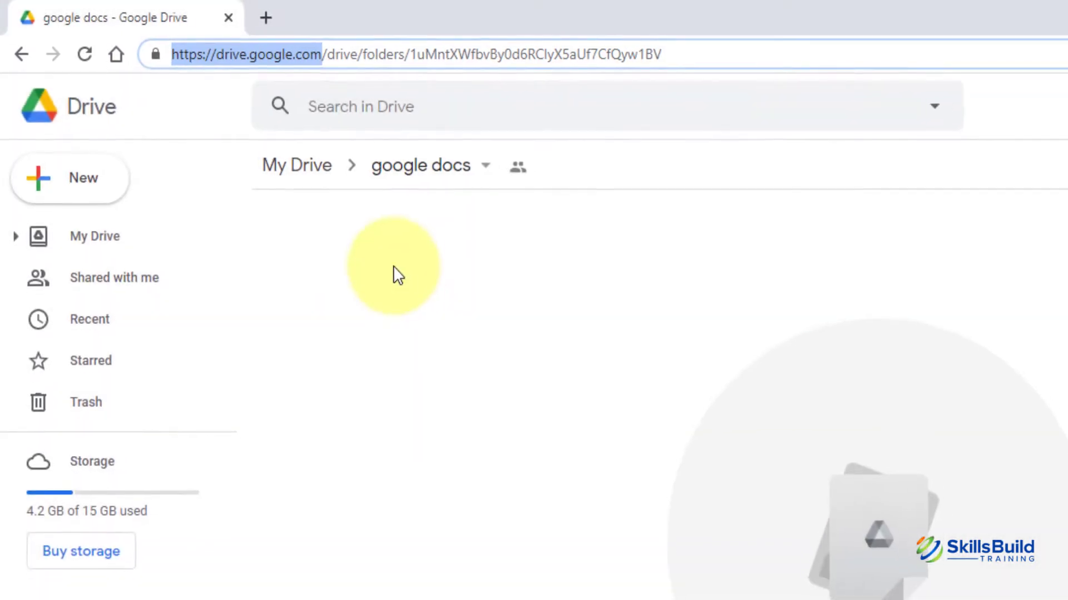
pyautogui.click(373, 266)
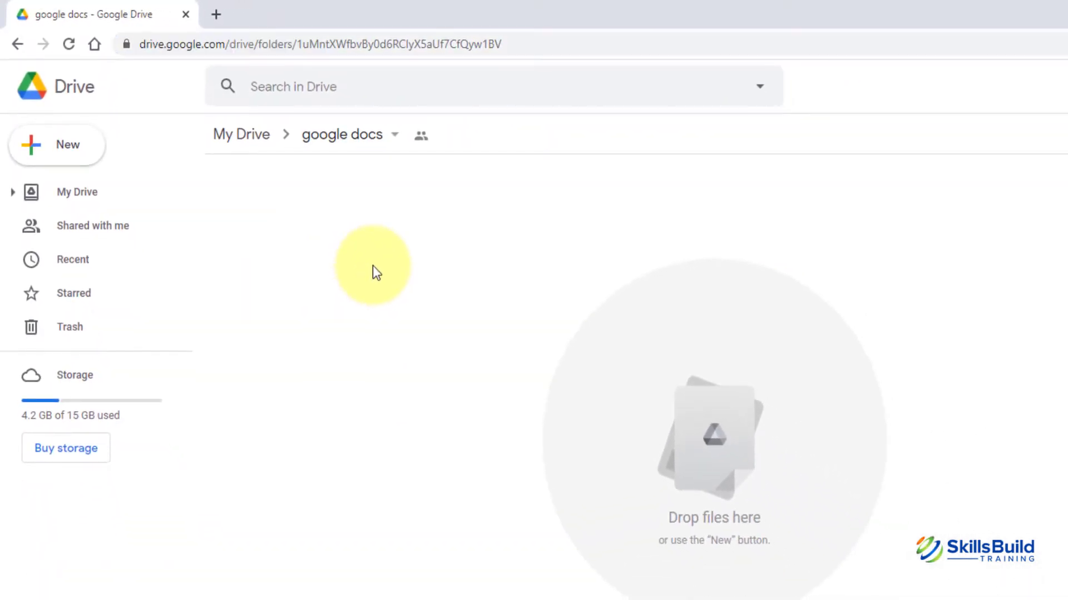
pyautogui.rightClick(373, 266)
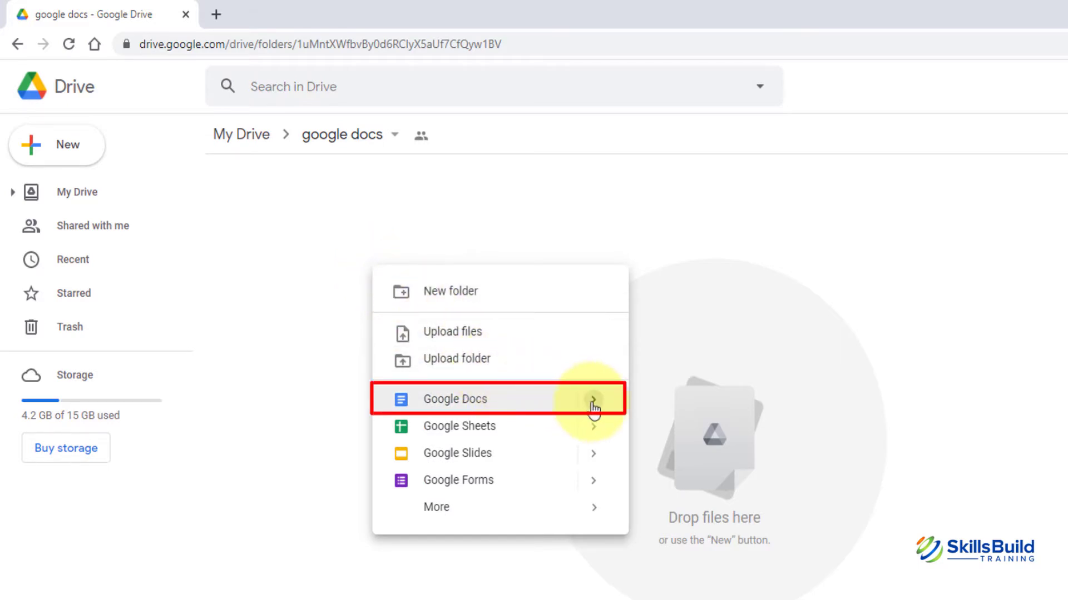
pyautogui.moveTo(592, 410)
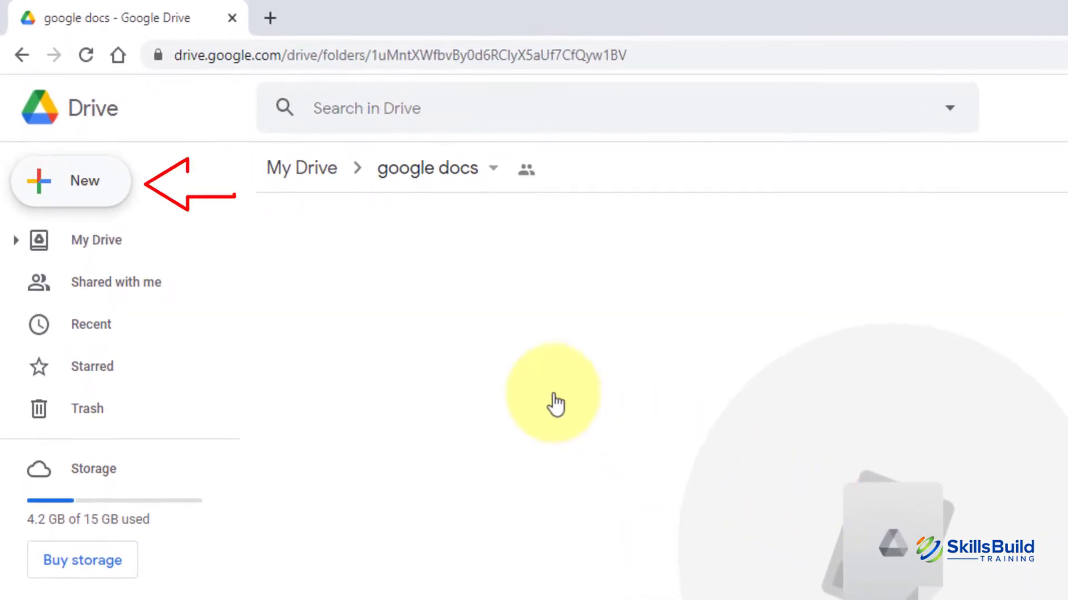
pyautogui.click(112, 203)
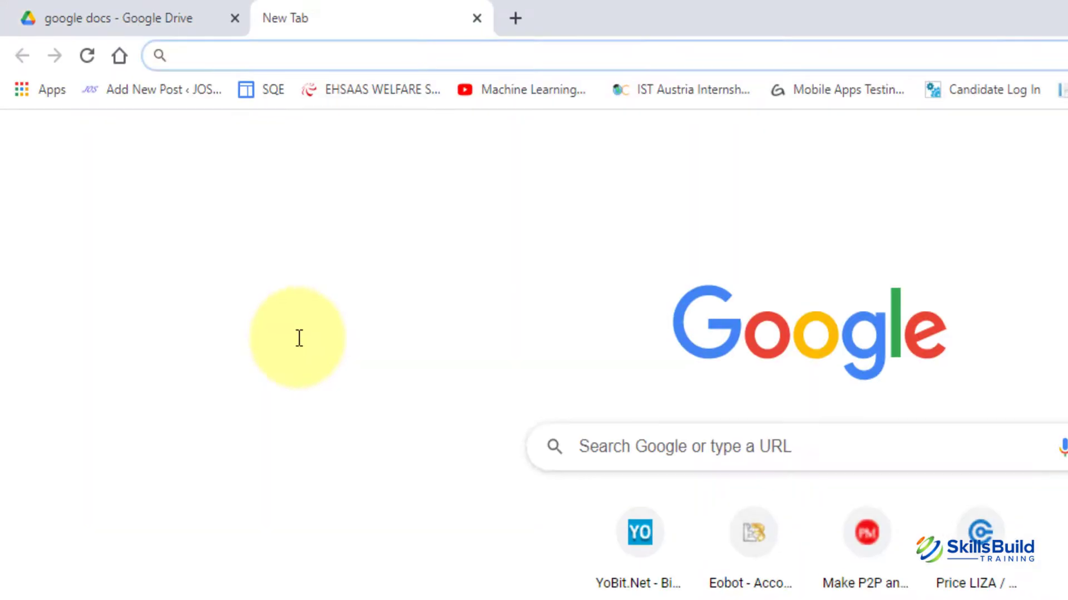
# Create a new blank document in a new browser tab using the address docs.new.
pyautogui.write('do')
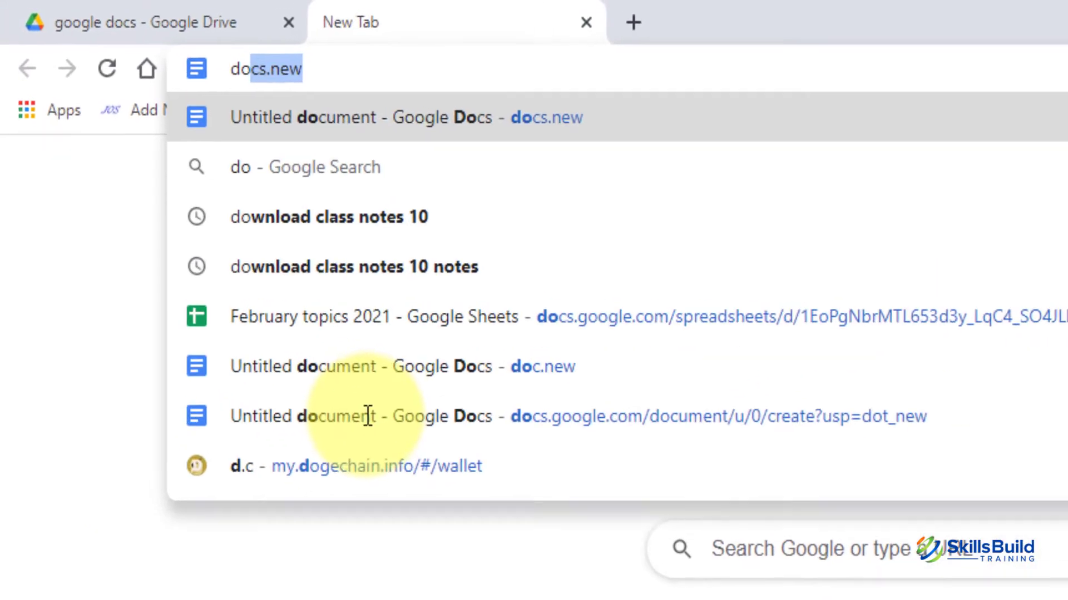
pyautogui.write('cs.new')
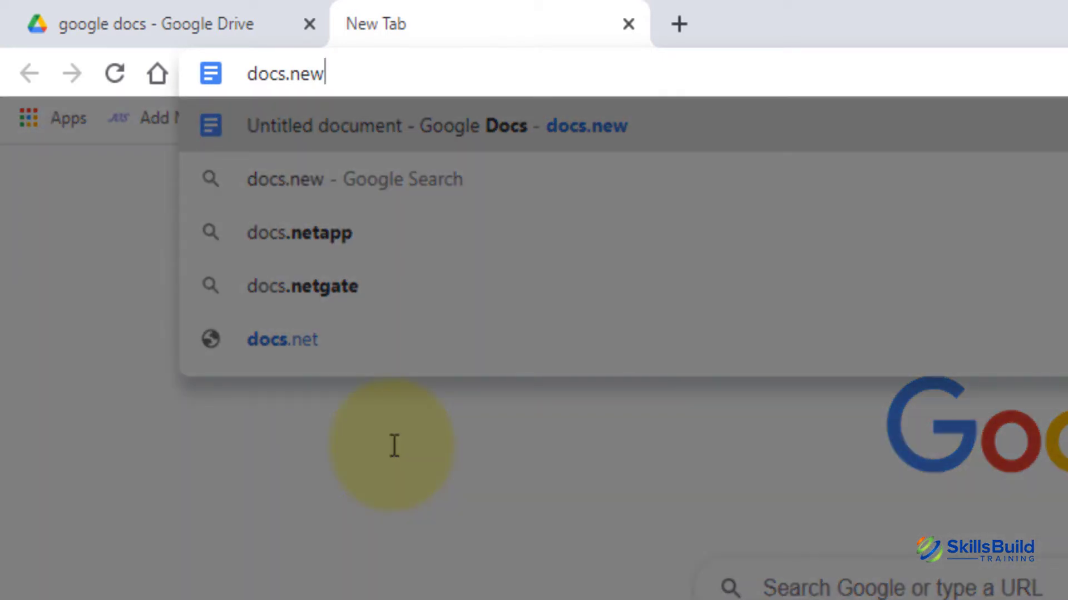
pyautogui.press('Return')
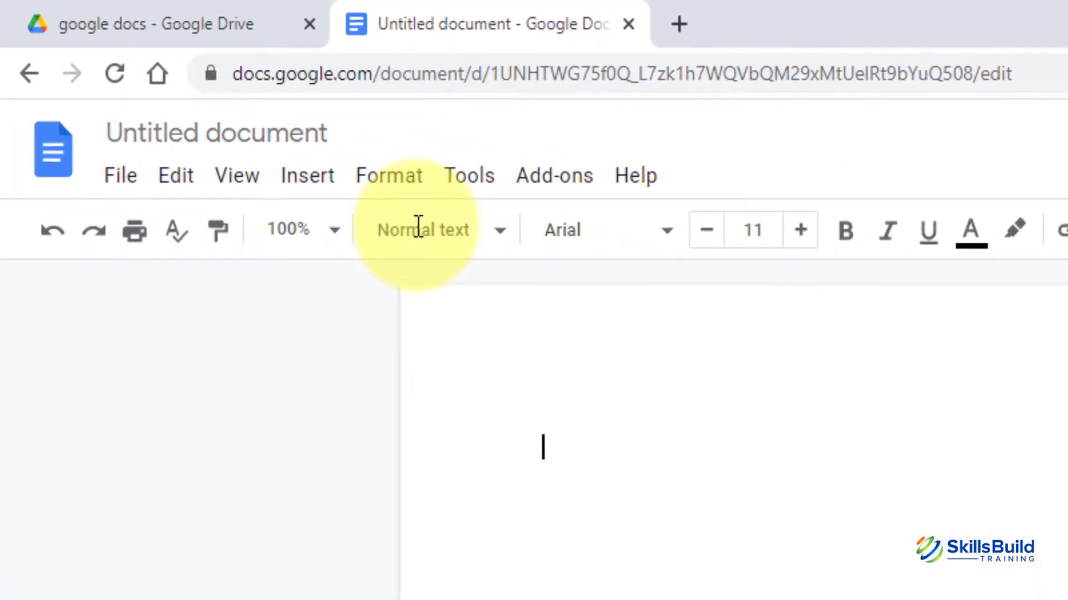
# Rename the untitled document as "test".
pyautogui.doubleClick(283, 137)
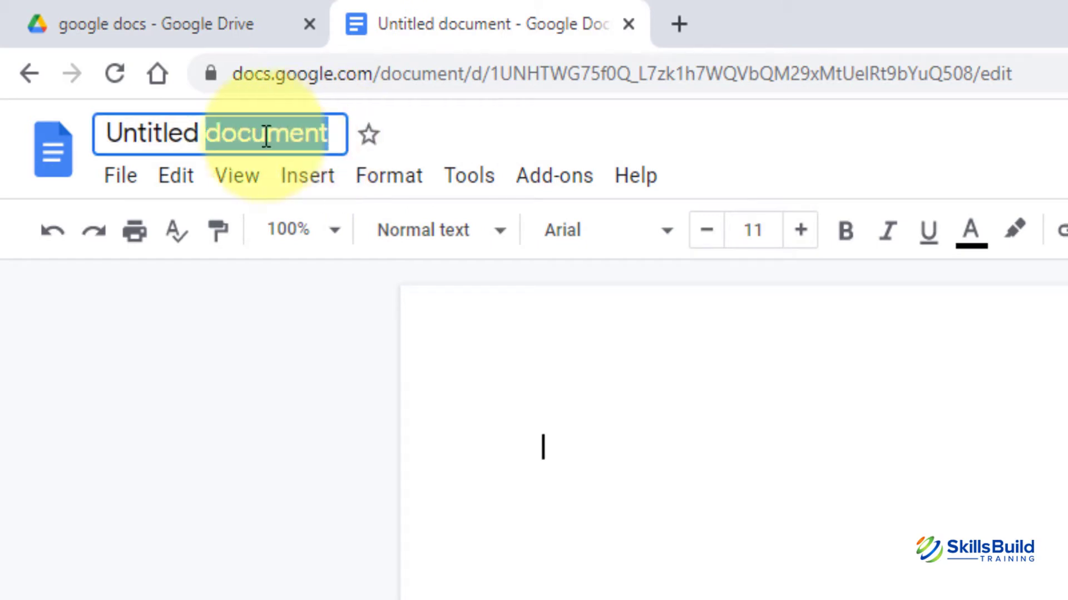
pyautogui.keyDown('shift'); pyautogui.click(115, 135); pyautogui.keyUp('shift')
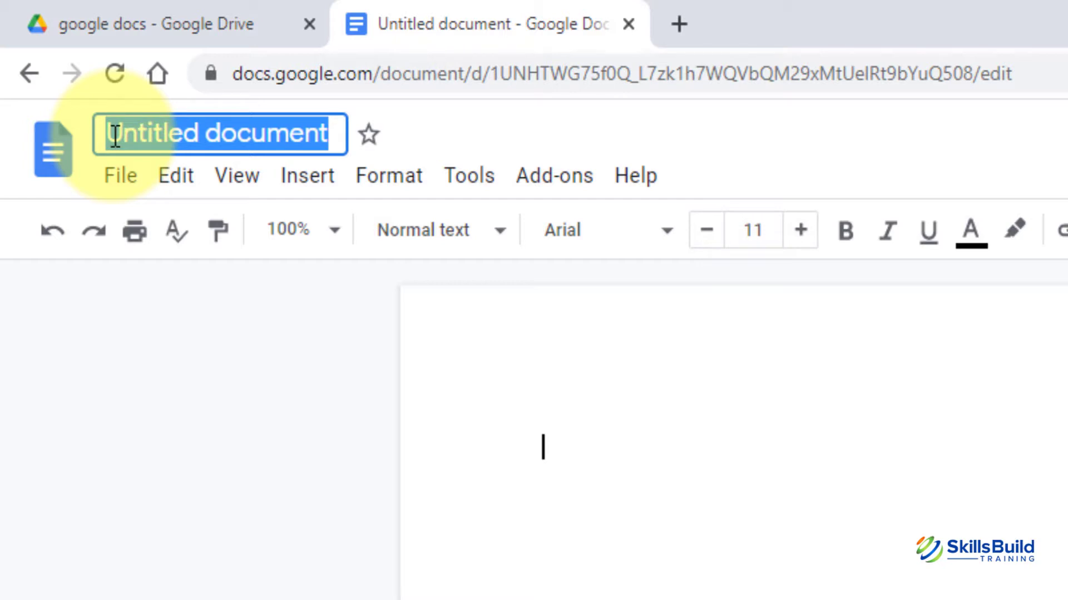
pyautogui.write('test')
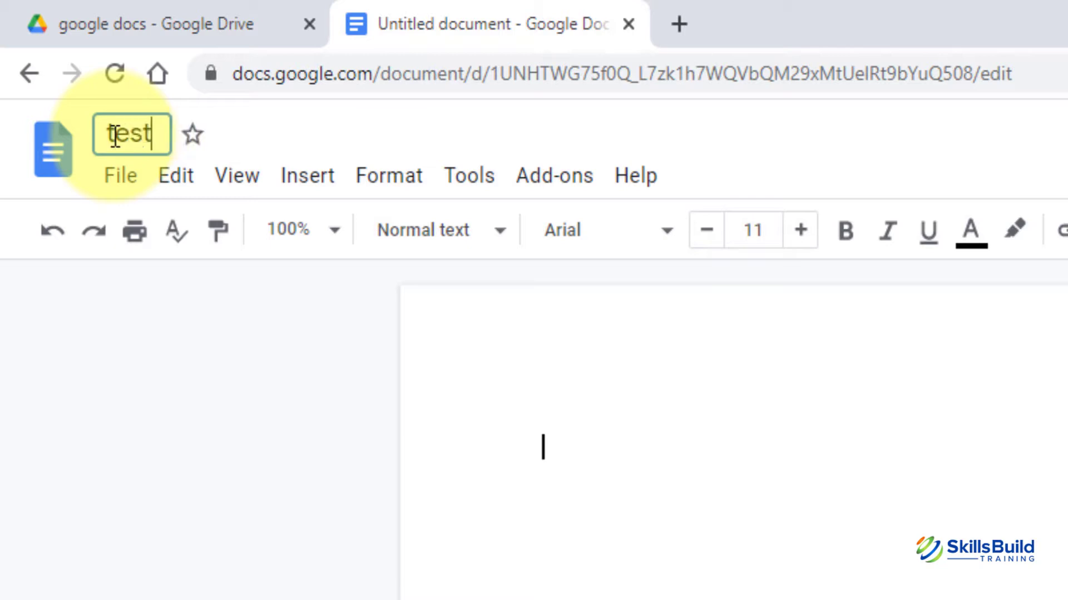
pyautogui.press('Return')
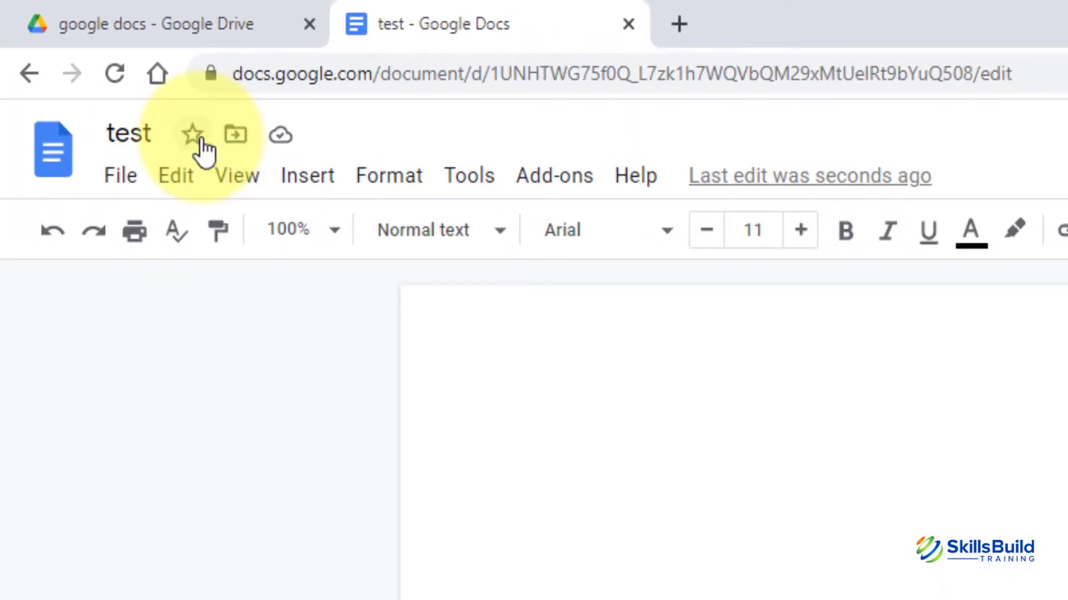
# Star the test document and move it into the google docs folder, accepting the change in who has access.
pyautogui.click(202, 139)
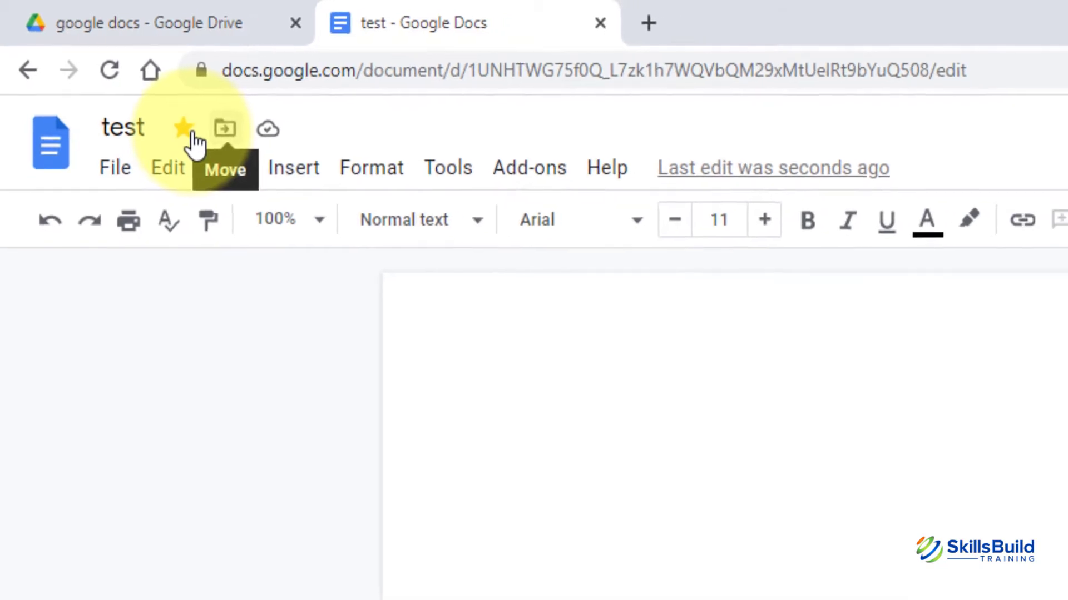
pyautogui.click(158, 111)
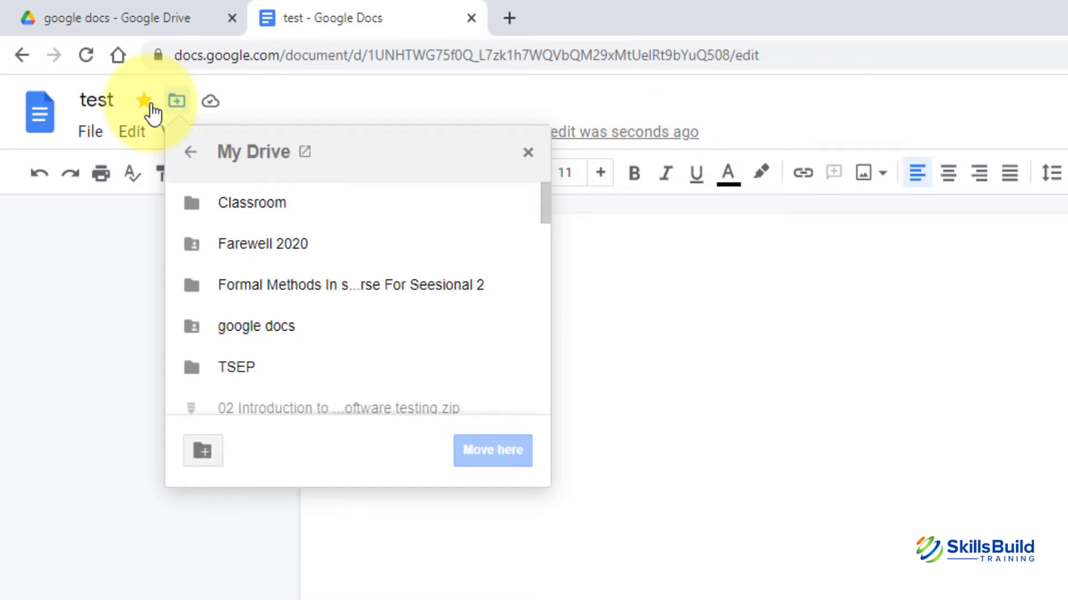
pyautogui.click(283, 331)
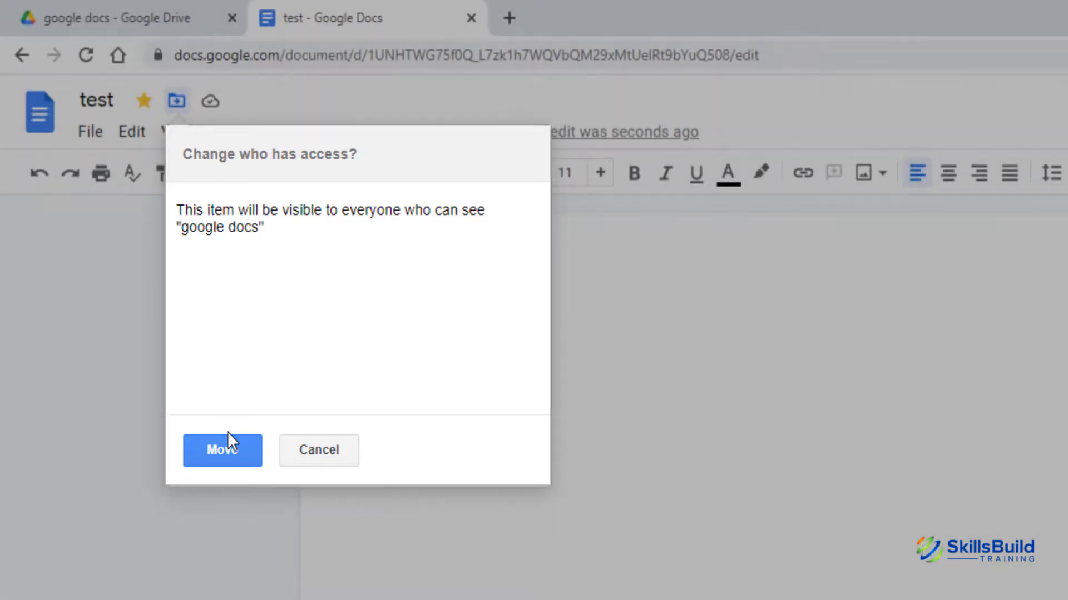
pyautogui.click(223, 449)
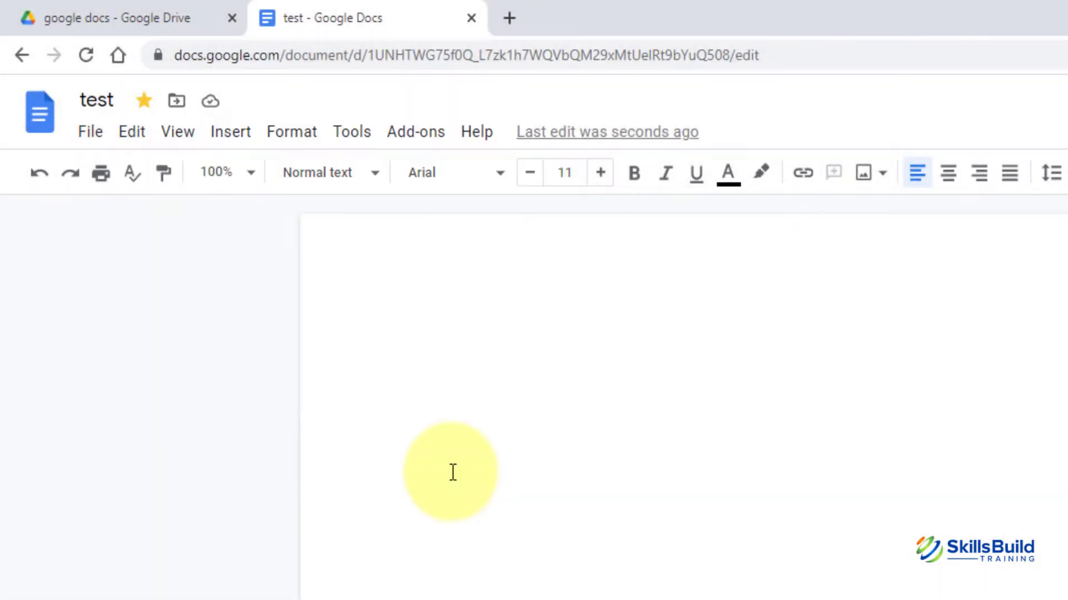
# Show the ruler around the document page.
pyautogui.click(231, 133)
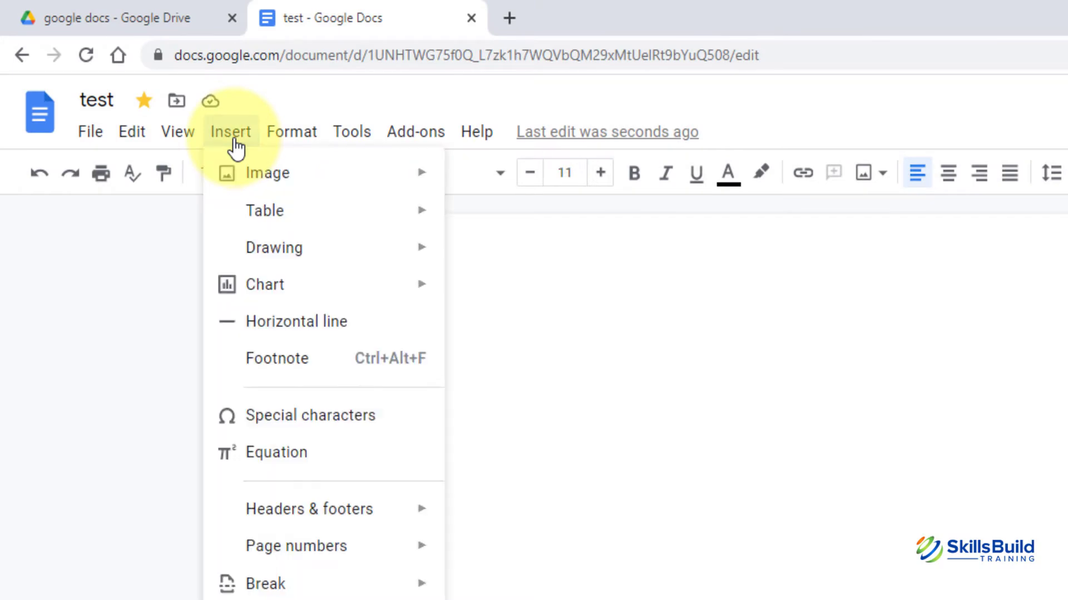
pyautogui.moveTo(187, 145)
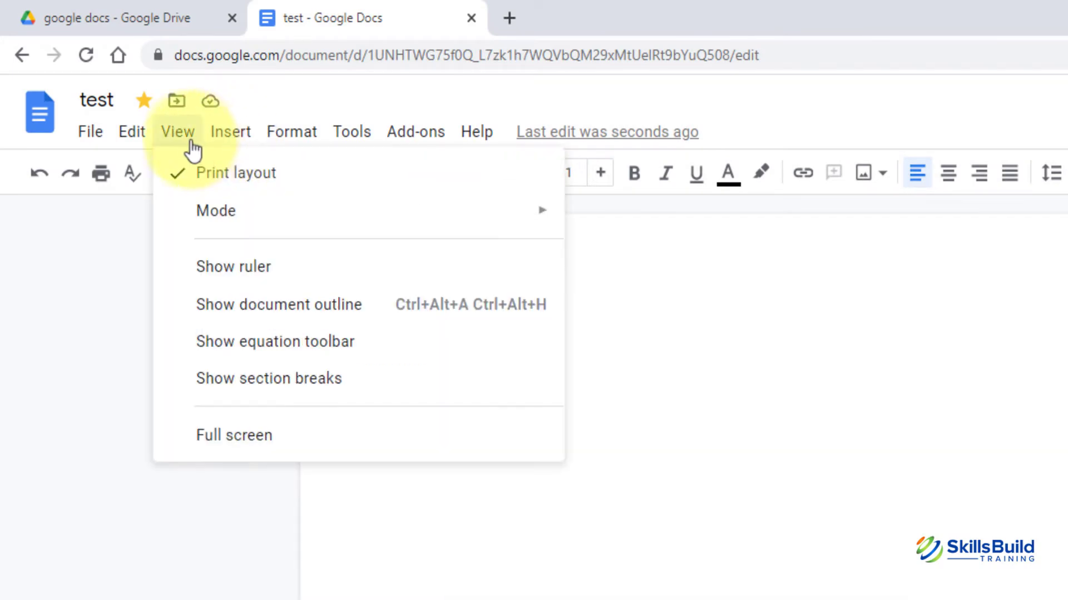
pyautogui.click(230, 281)
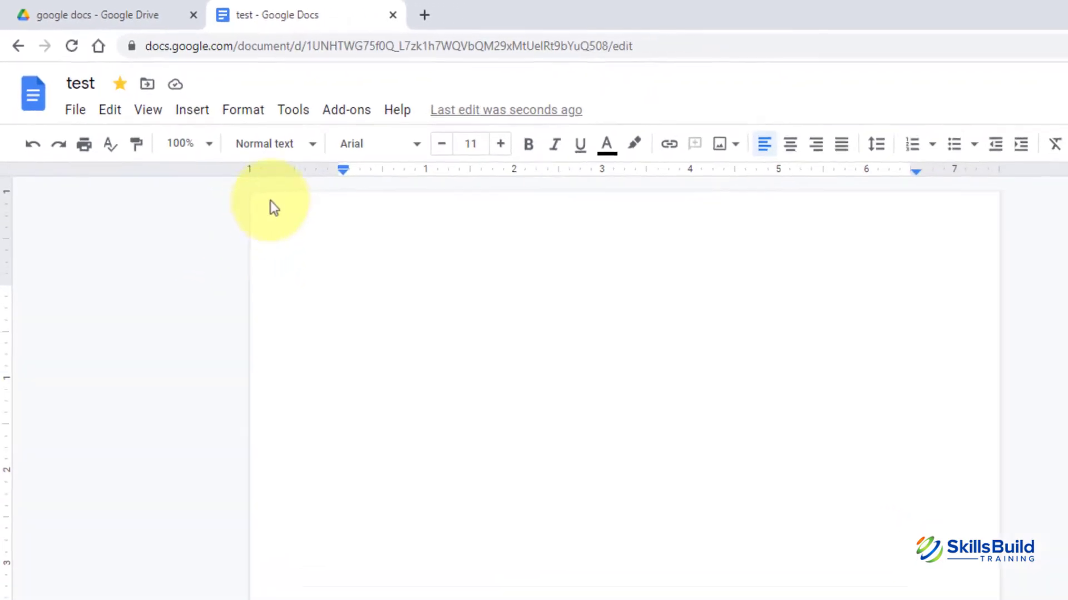
pyautogui.moveTo(272, 138); pyautogui.dragTo(266, 137)
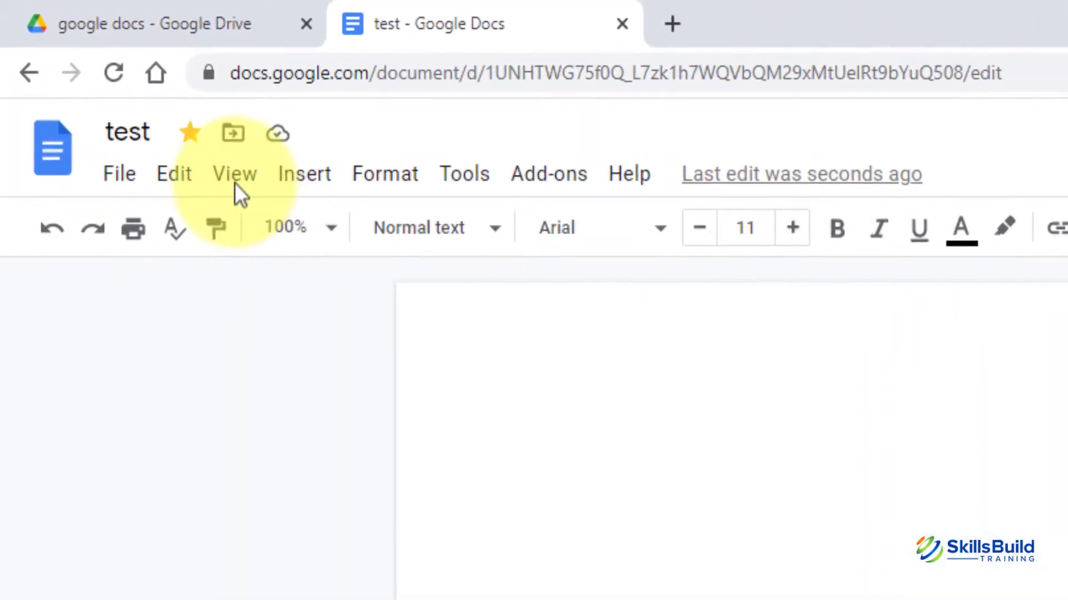
# Show the document outline, add the line "Skillsbuild training" to the page and go to it from the outline.
pyautogui.click(236, 184)
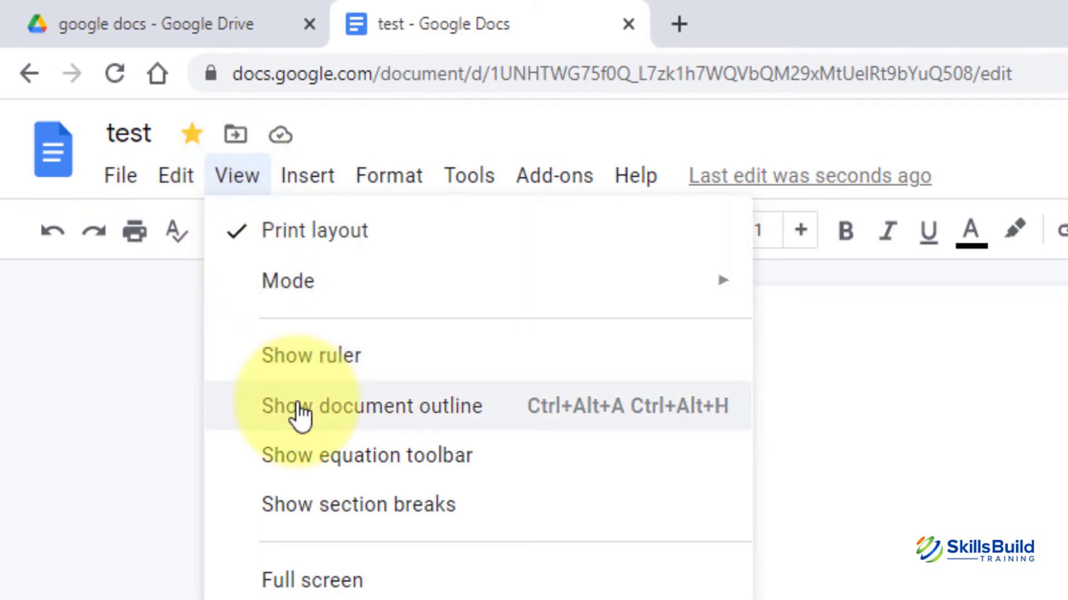
pyautogui.click(300, 412)
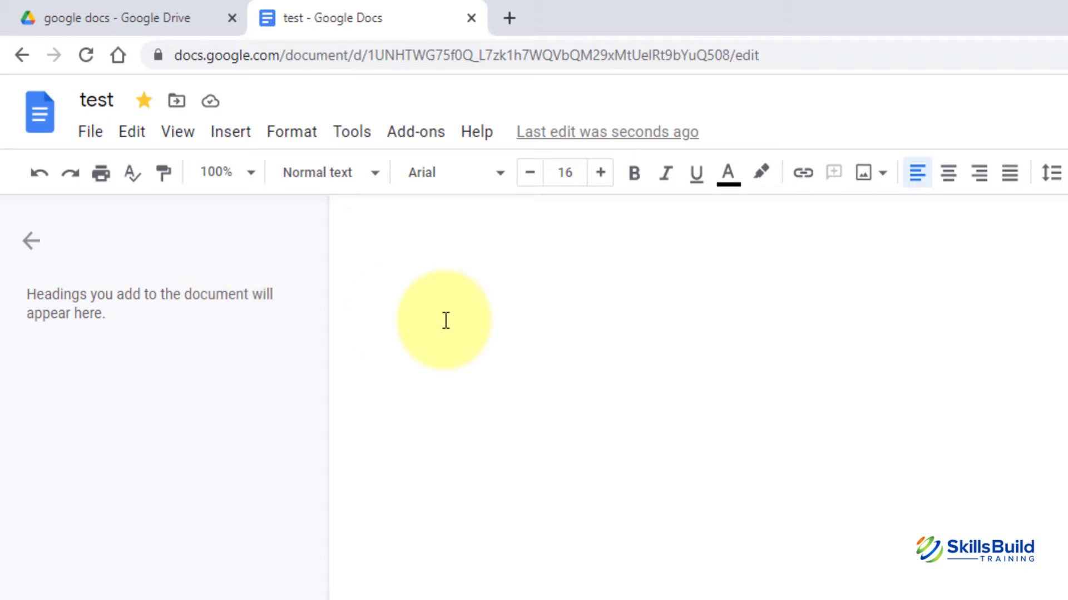
pyautogui.write('Skillsbuil')
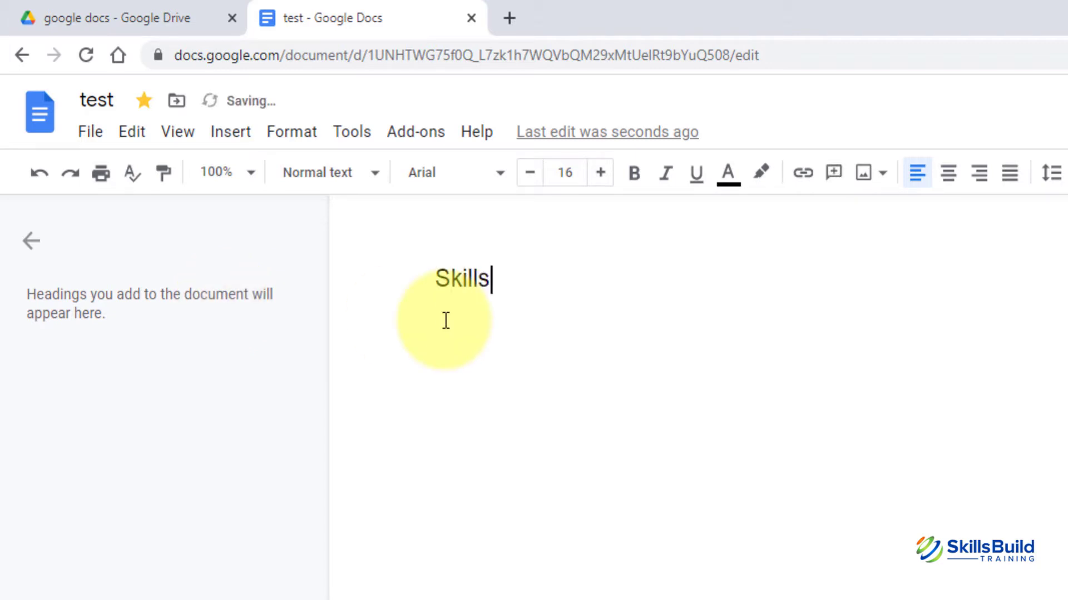
pyautogui.write('d training')
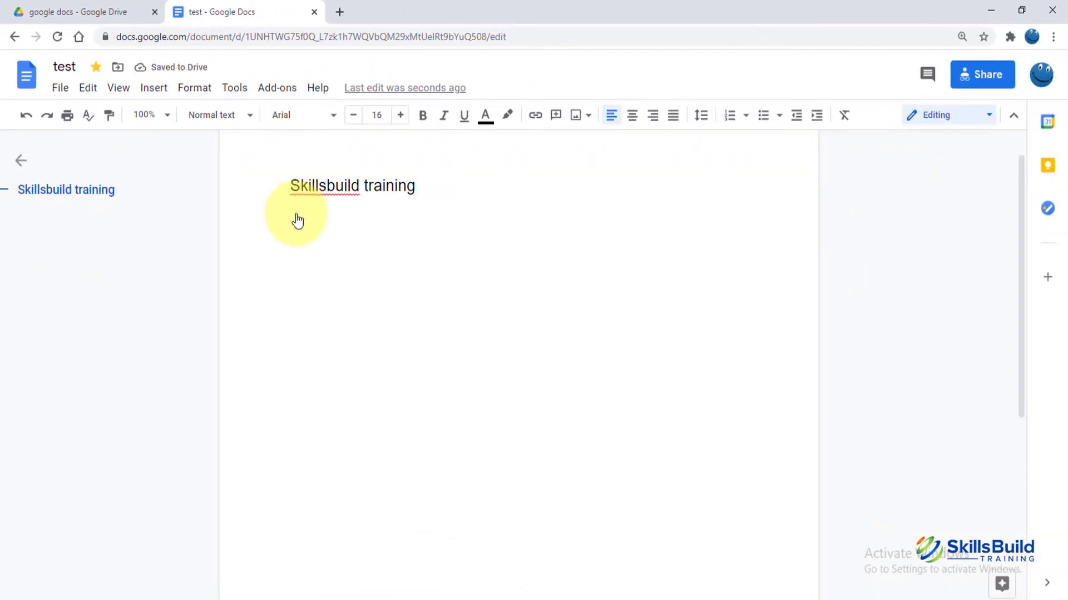
pyautogui.click(100, 193)
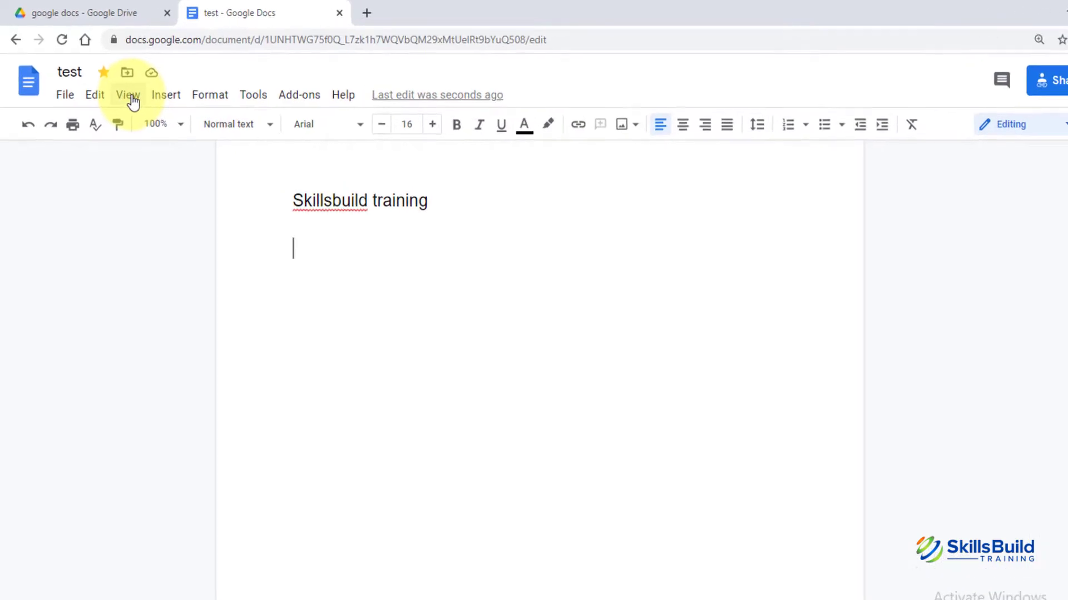
# Show the equation toolbar and start a new equation below the "Skillsbuild training" line.
pyautogui.click(132, 98)
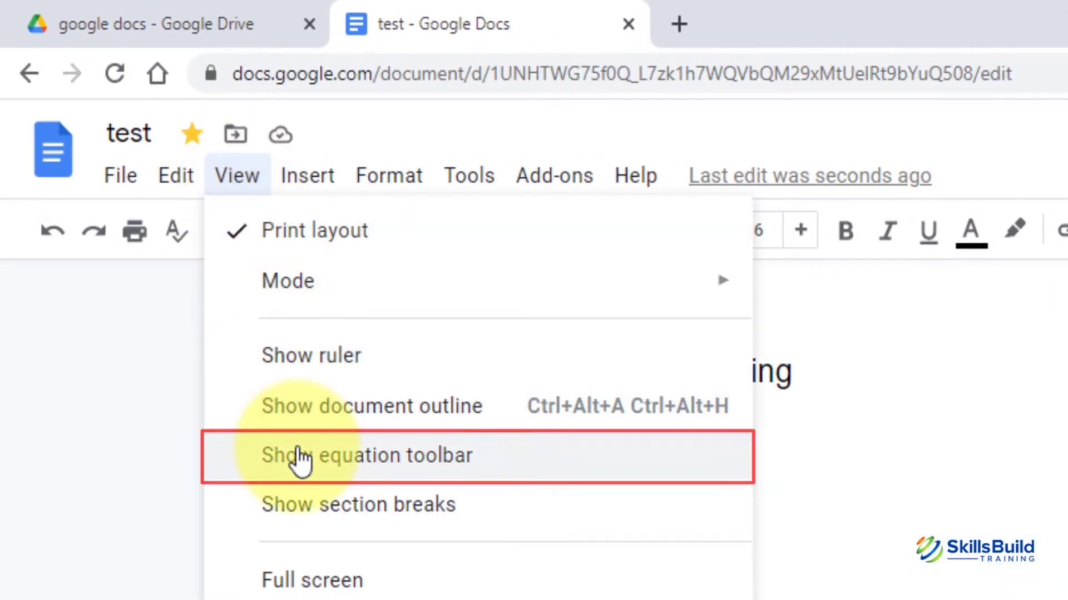
pyautogui.click(299, 462)
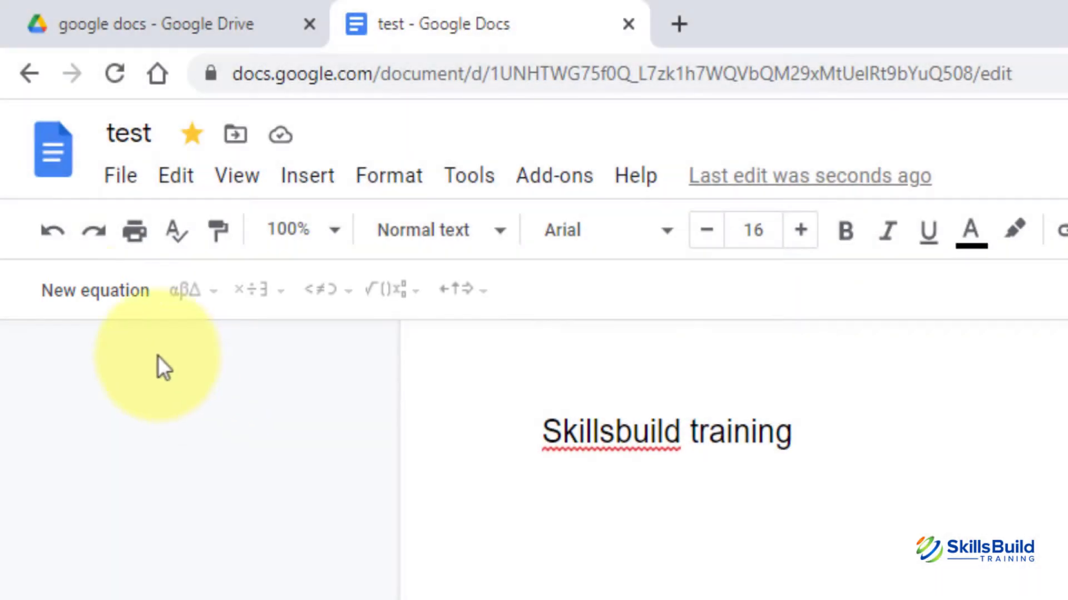
pyautogui.click(54, 294)
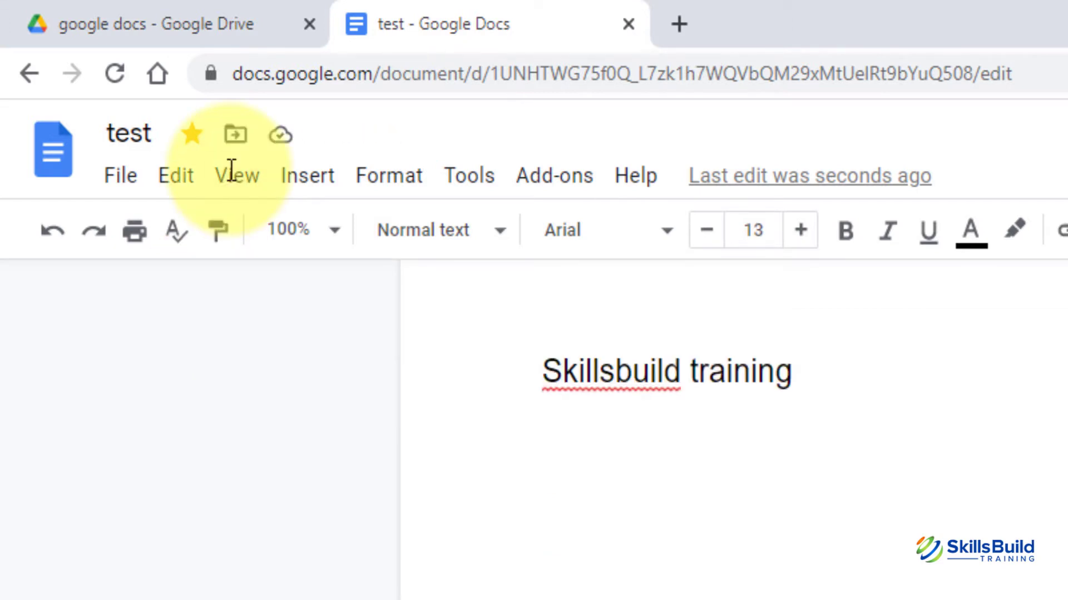
# Look through the document modes and switch the document to Viewing mode.
pyautogui.click(248, 191)
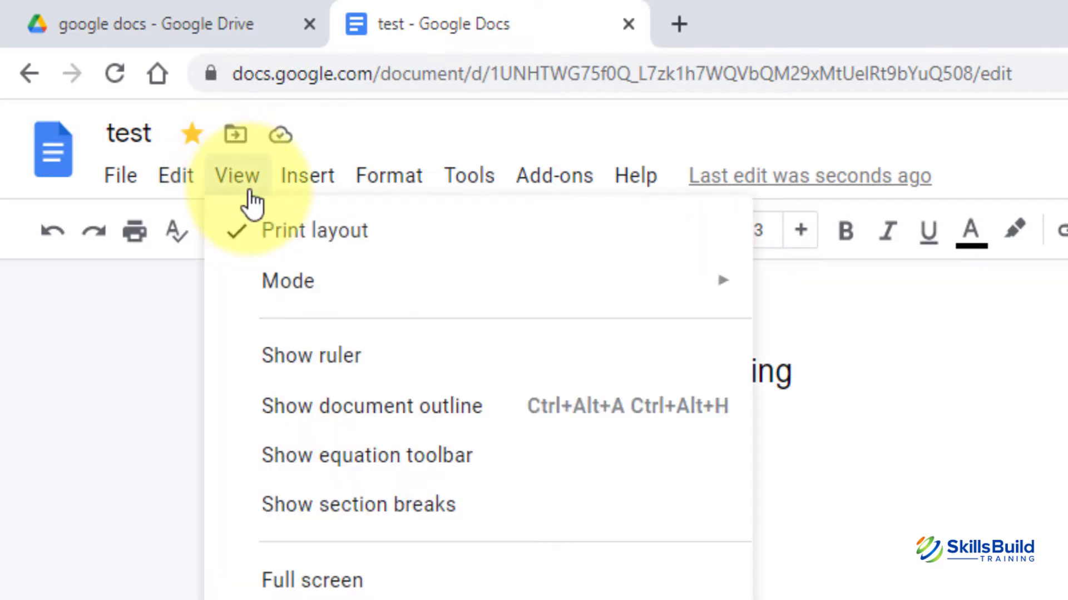
pyautogui.moveTo(699, 289)
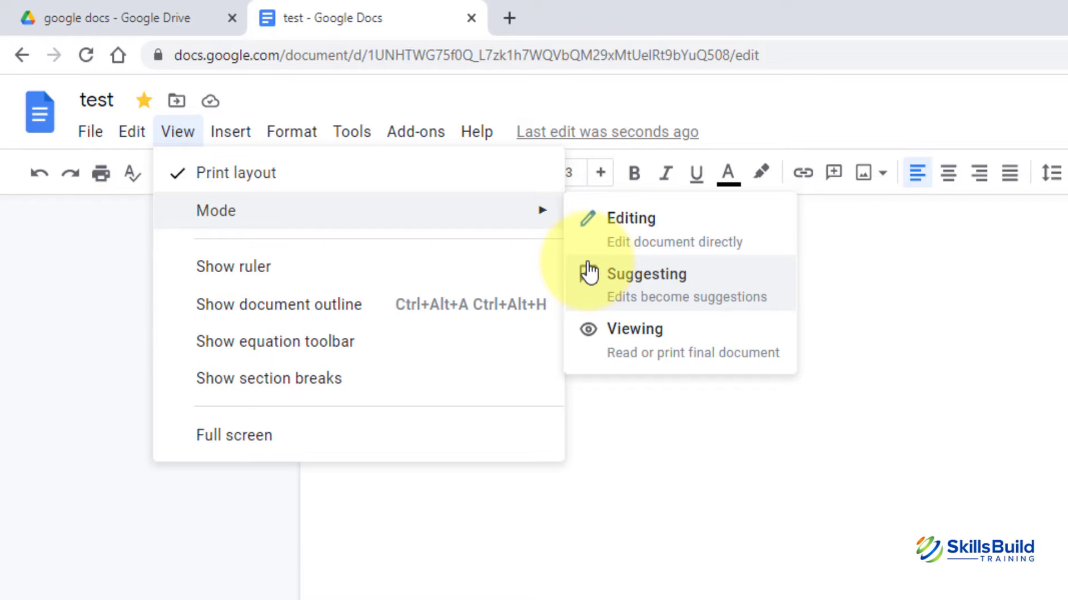
pyautogui.click(638, 349)
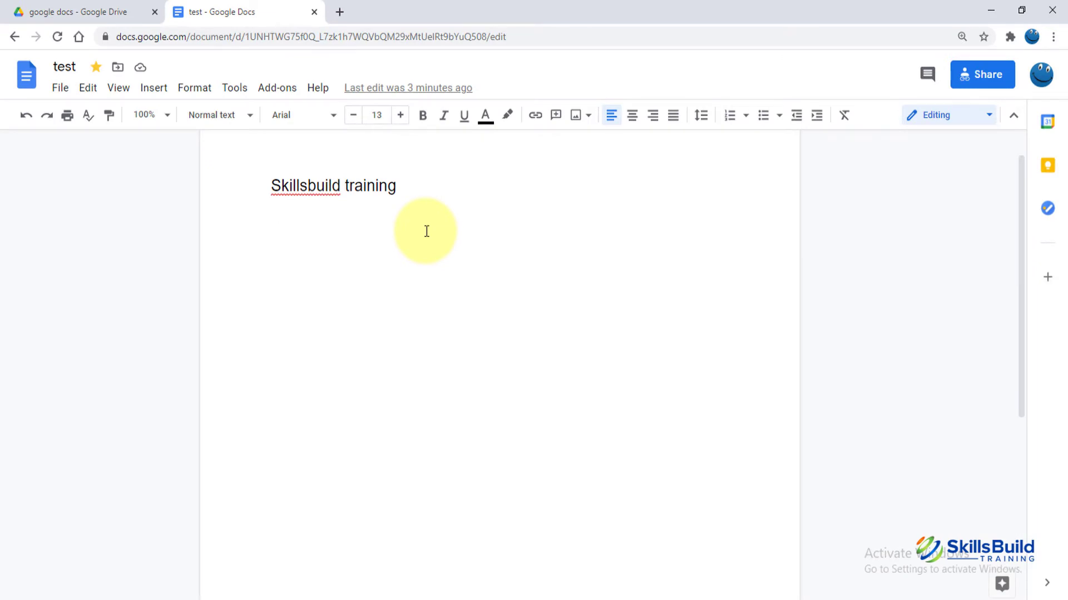
# Browse the available fonts, including the additional font library, and set the font for new text to Lato.
pyautogui.click(317, 118)
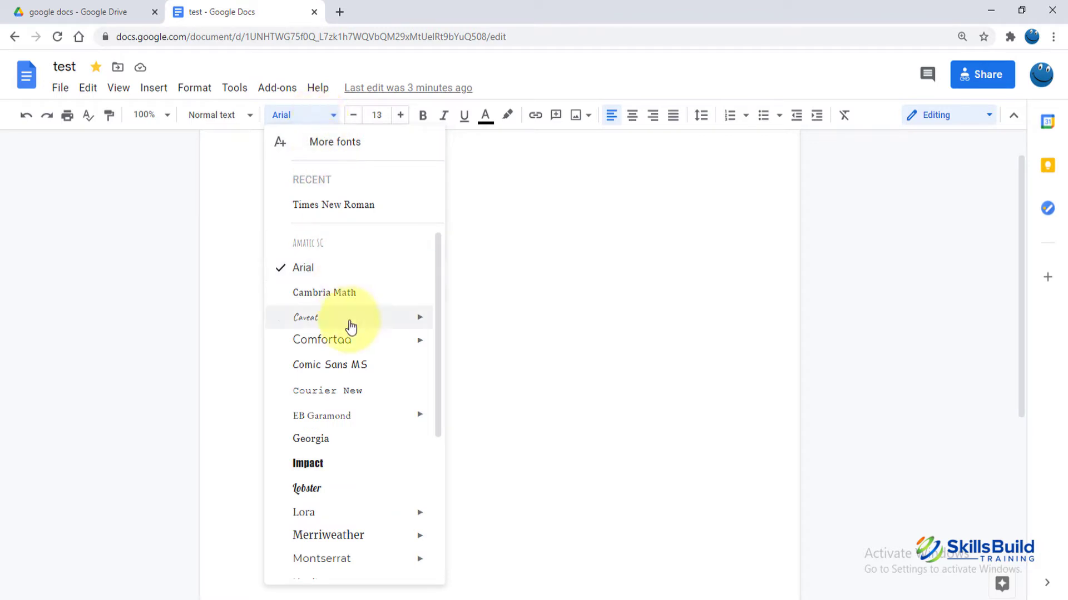
pyautogui.scroll(-4, 350, 326)
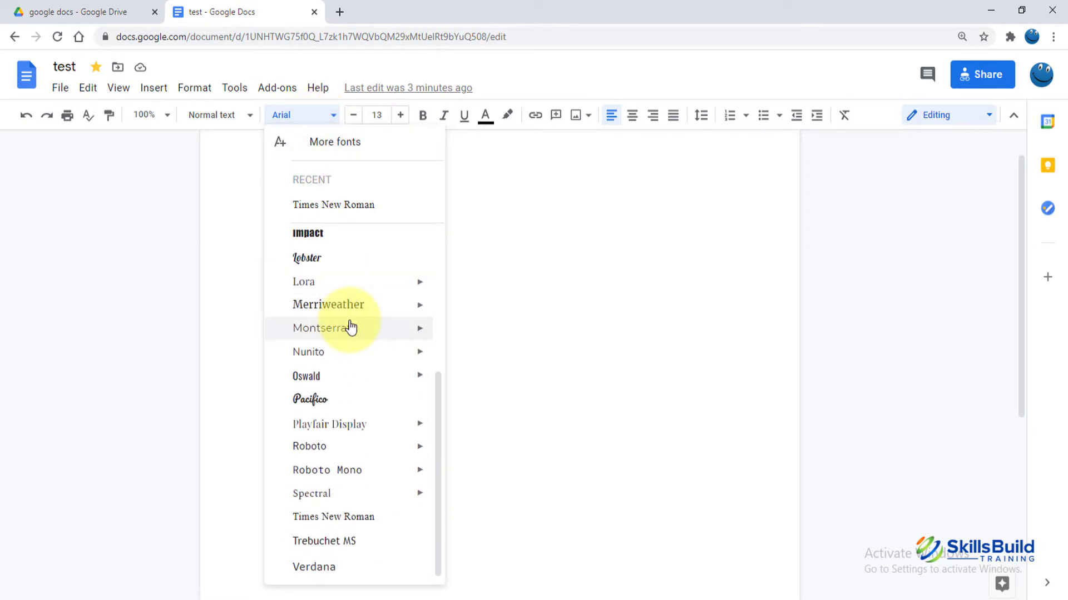
pyautogui.scroll(4, 350, 326)
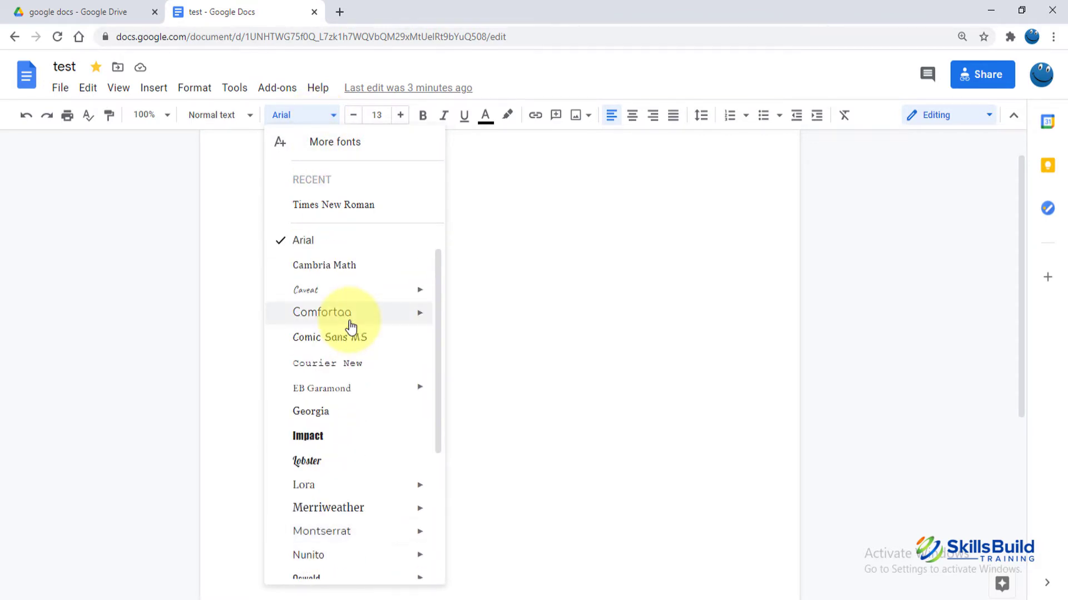
pyautogui.click(383, 161)
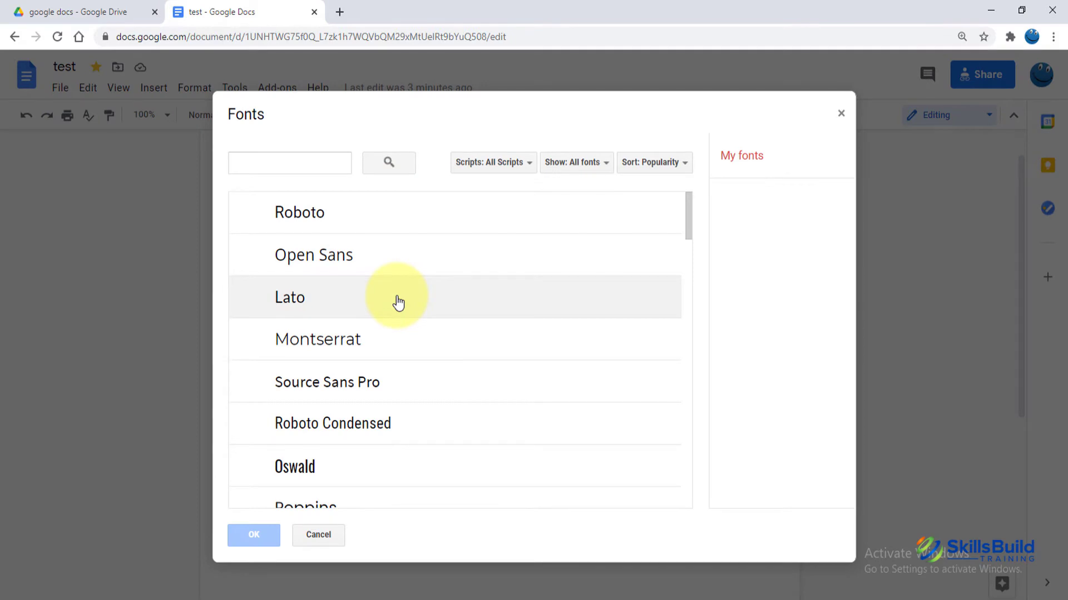
pyautogui.scroll(-15, 398, 303)
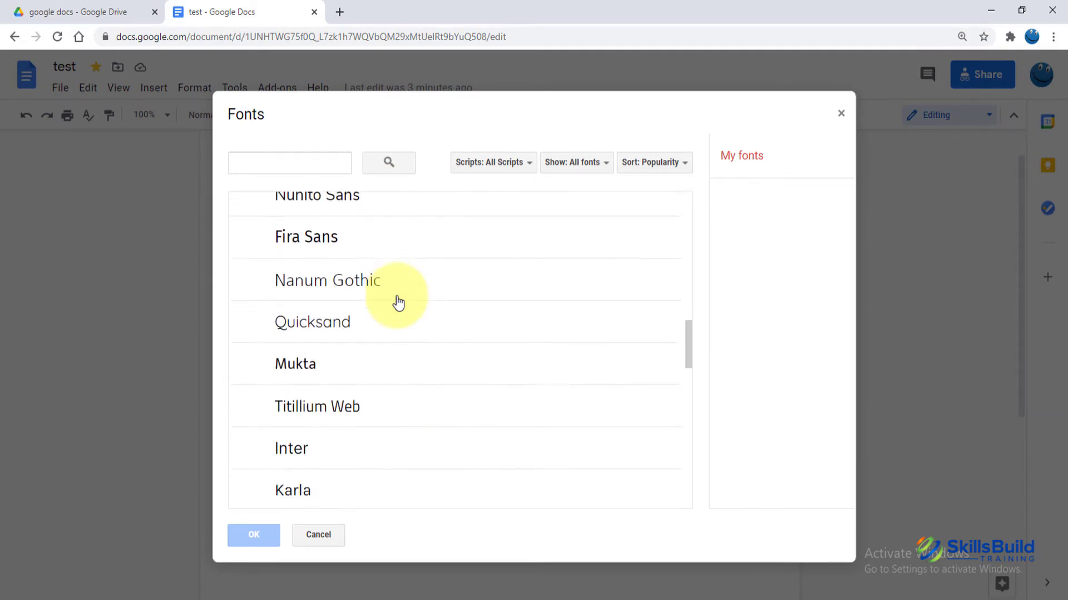
pyautogui.scroll(15, 398, 303)
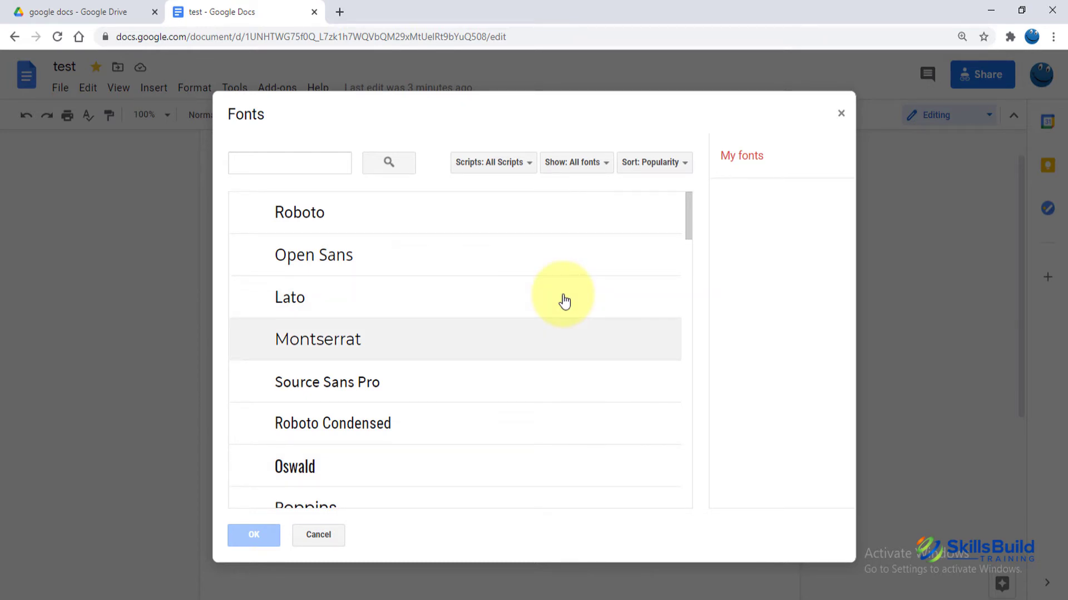
pyautogui.click(502, 303)
pyautogui.click(254, 537)
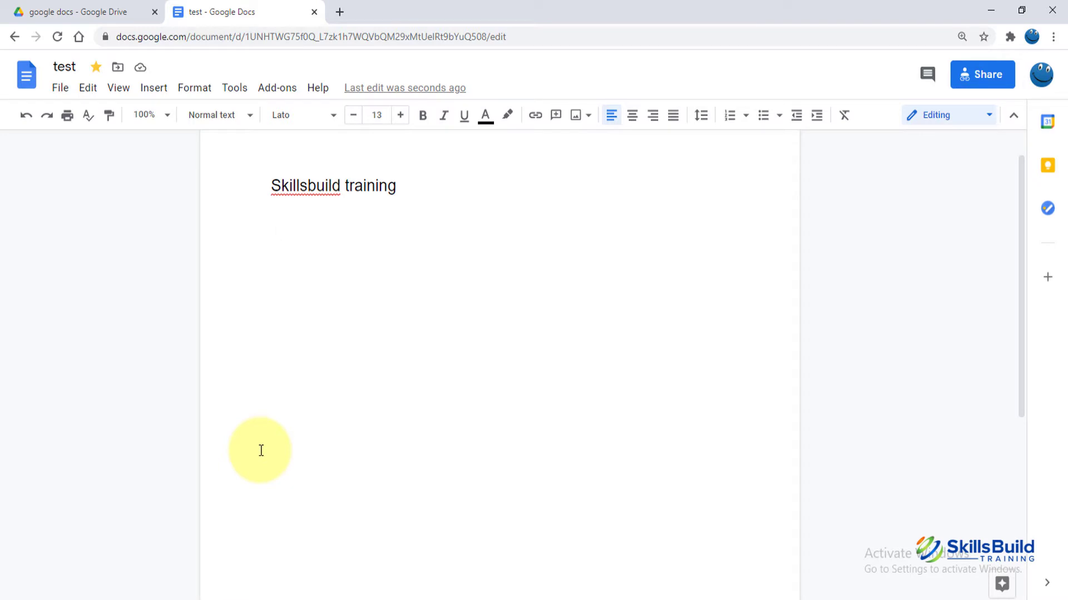
# Write the line "lato is really cool text ." below "Skillsbuild training" and start a new line after it.
pyautogui.write('skills')
pyautogui.press('BackSpace')
pyautogui.press('BackSpace')
pyautogui.press('BackSpace')
pyautogui.press('BackSpace')
pyautogui.press('BackSpace')
pyautogui.press('BackSpace')
pyautogui.write('lato is really cool text .')
pyautogui.press('Return')
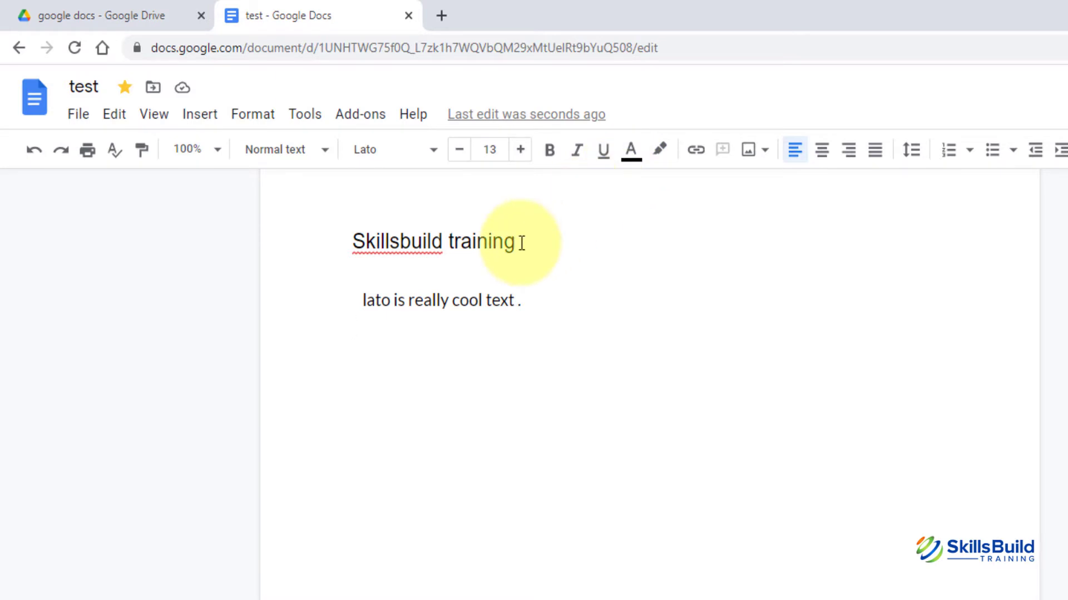
# Change the text colour of the word "training" to dark red.
pyautogui.moveTo(521, 243); pyautogui.dragTo(448, 239)
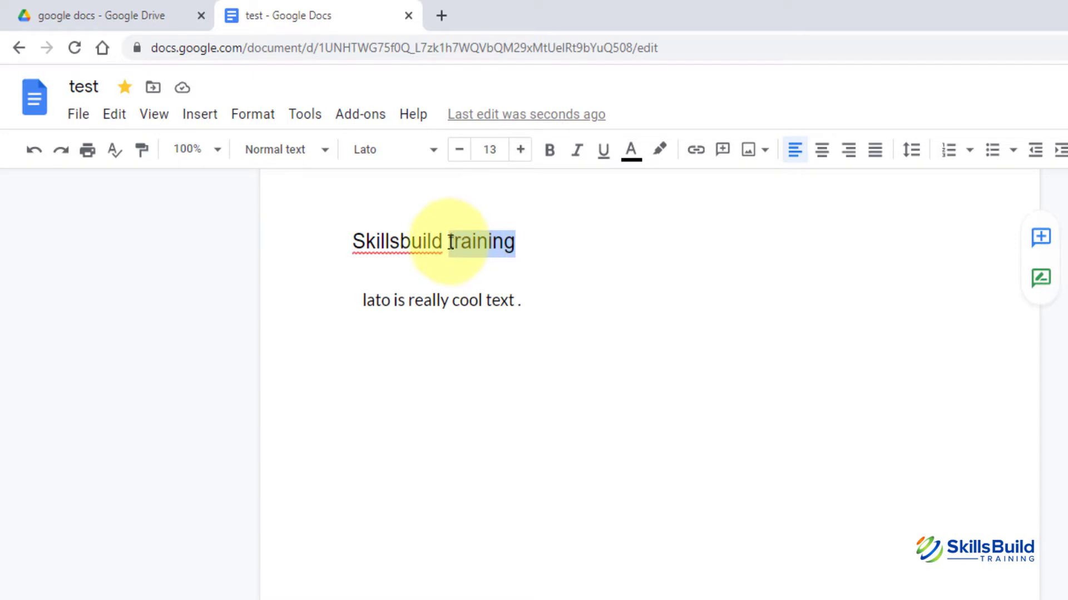
pyautogui.click(628, 150)
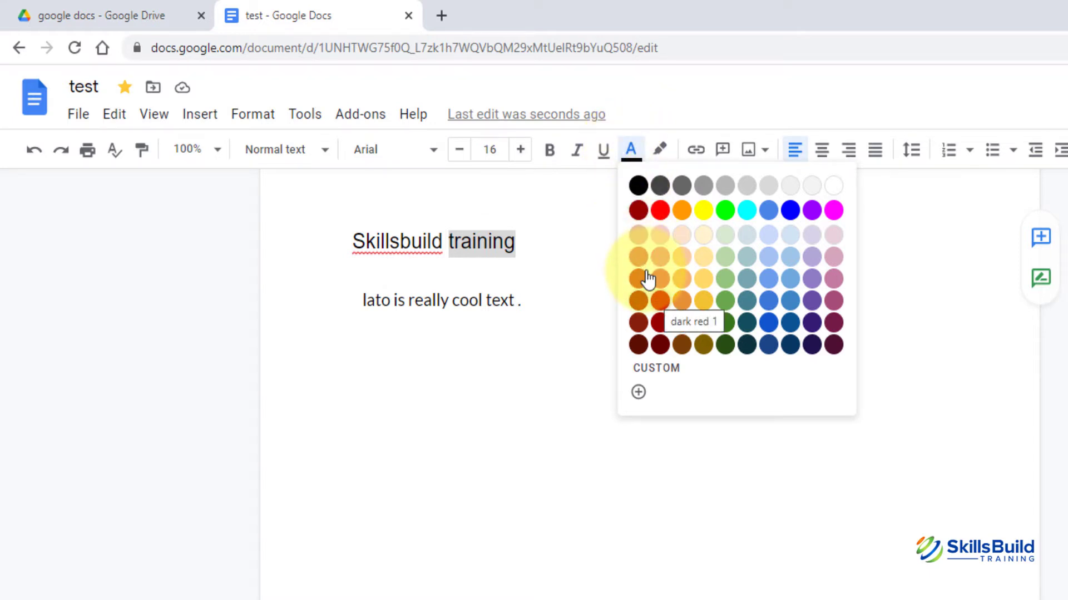
pyautogui.click(659, 321)
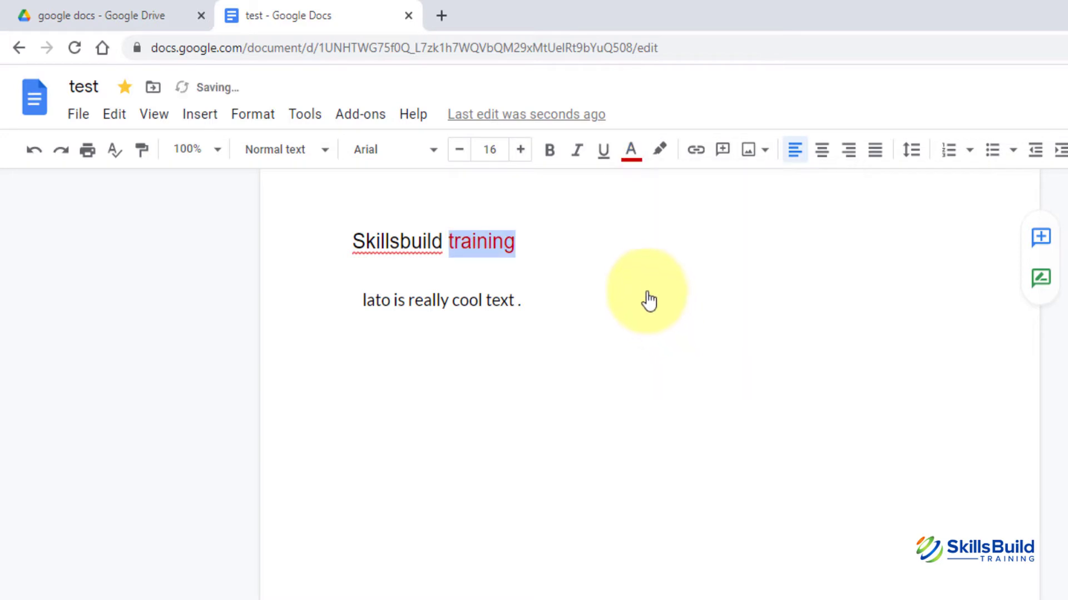
pyautogui.click(631, 273)
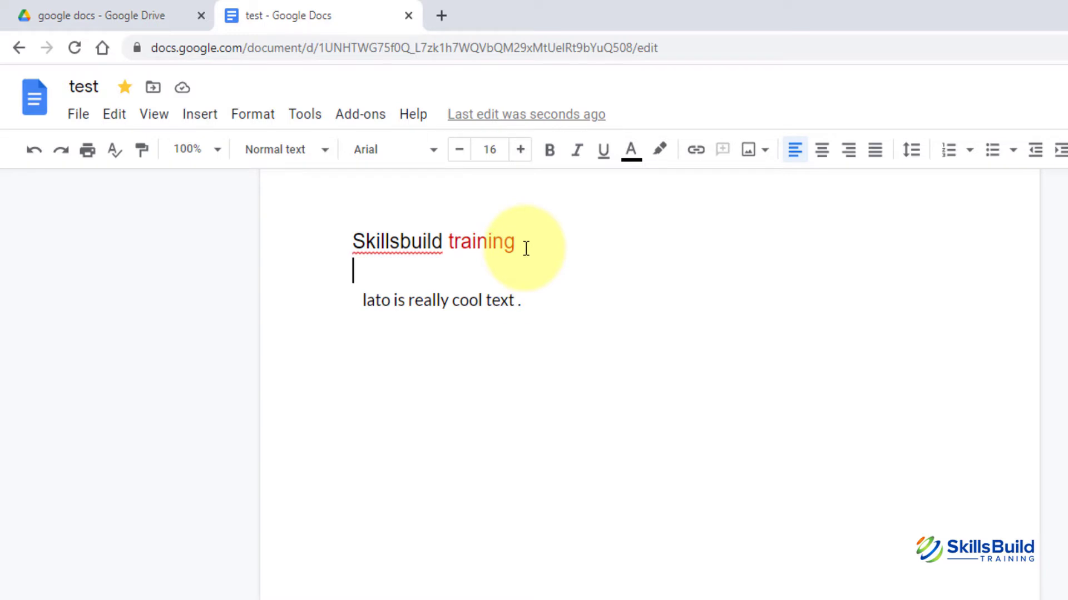
# Highlight the word "training" in light red.
pyautogui.moveTo(525, 249); pyautogui.dragTo(448, 241)
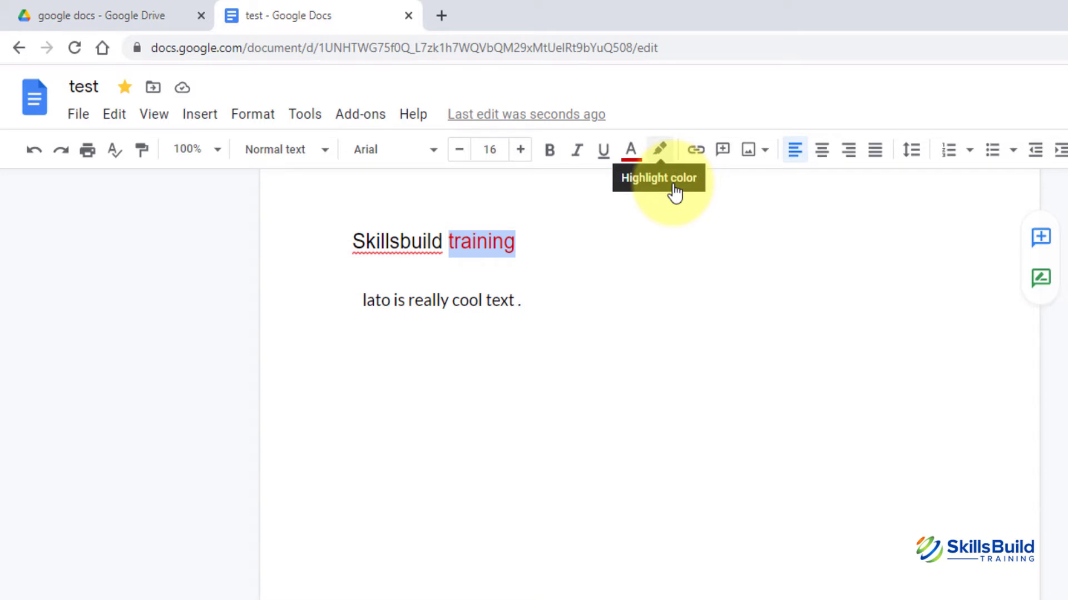
pyautogui.click(660, 151)
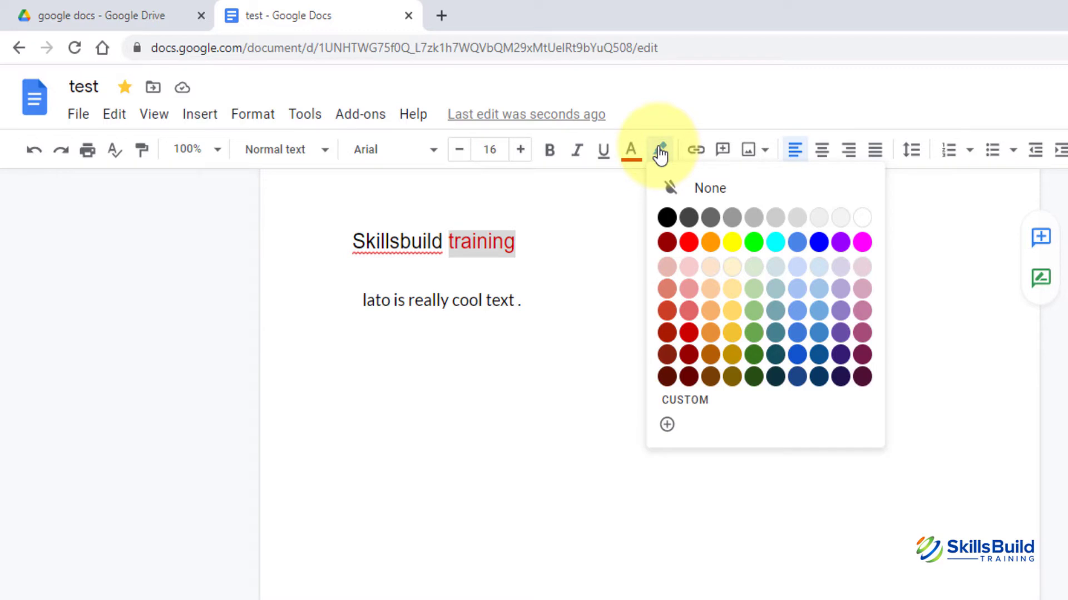
pyautogui.click(688, 295)
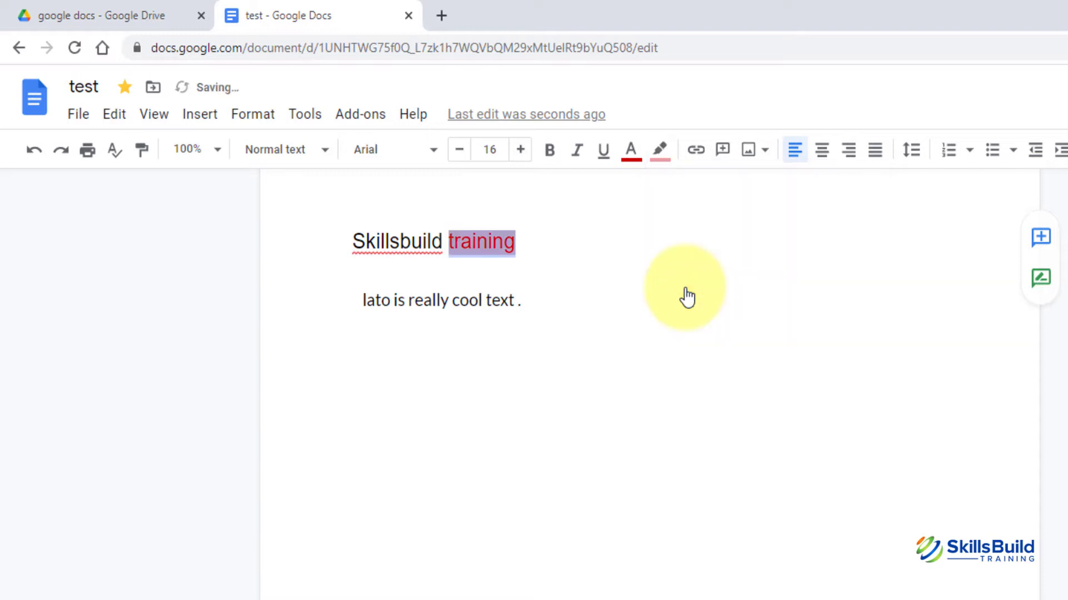
pyautogui.click(687, 288)
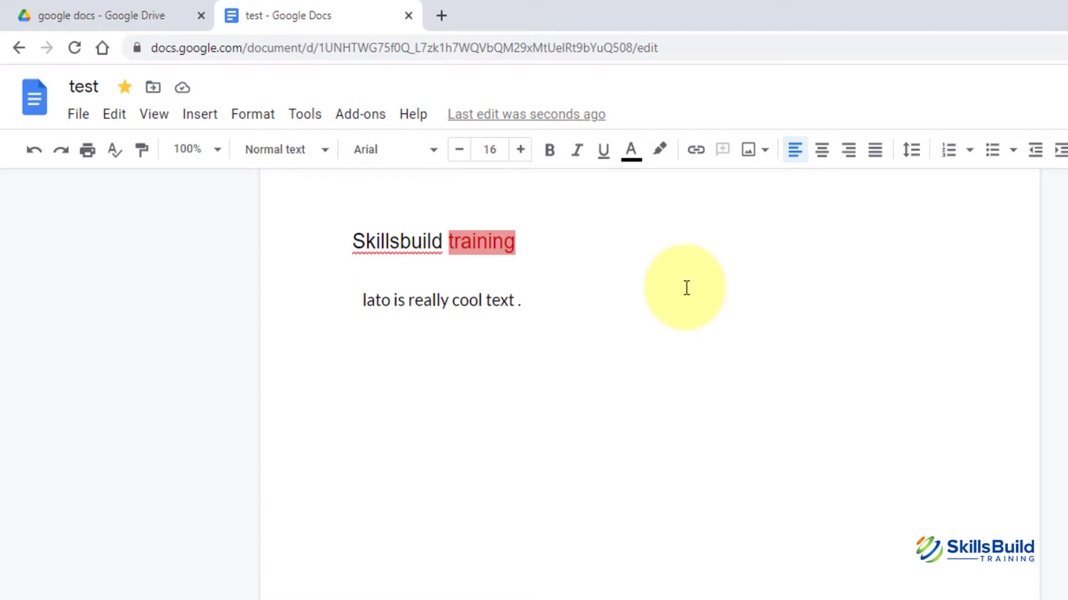
# Add a Heading 1 line reading "heading" below the Lato sentence.
pyautogui.press('Down')
pyautogui.press('Down')
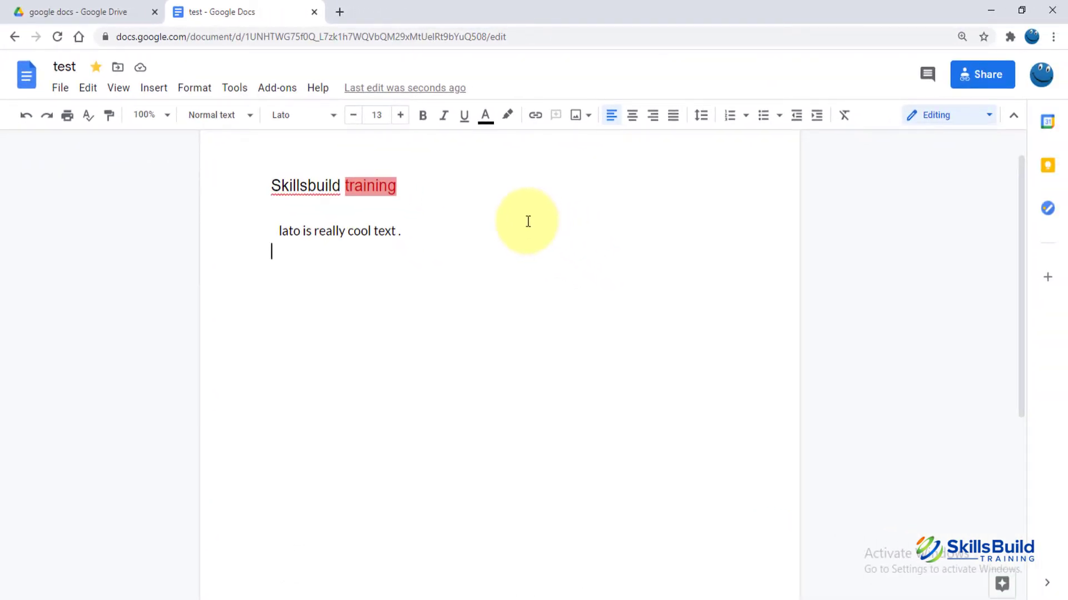
pyautogui.click(216, 132)
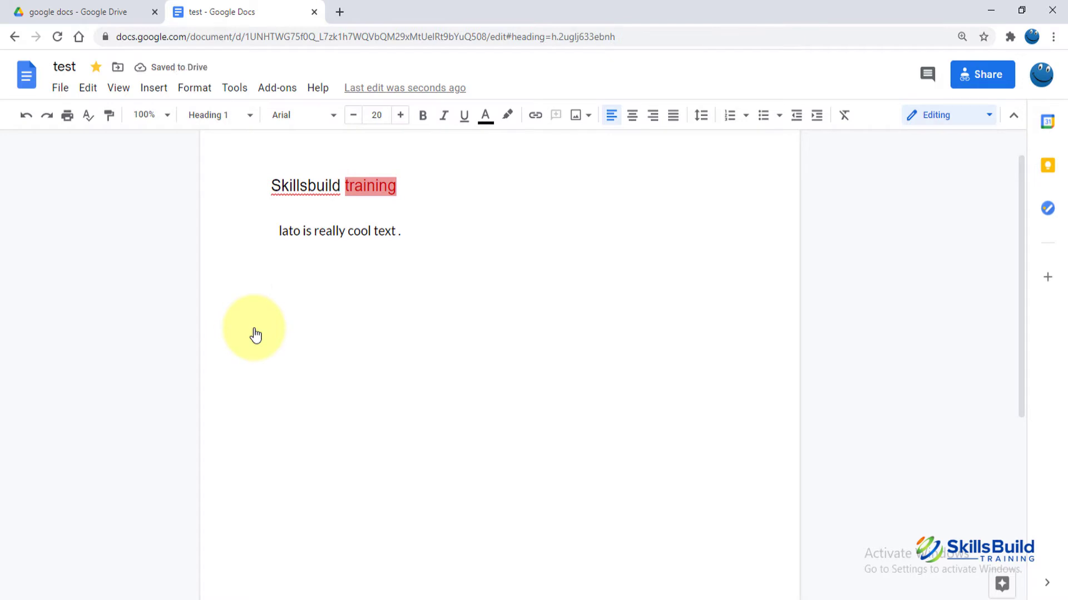
pyautogui.write('hea')
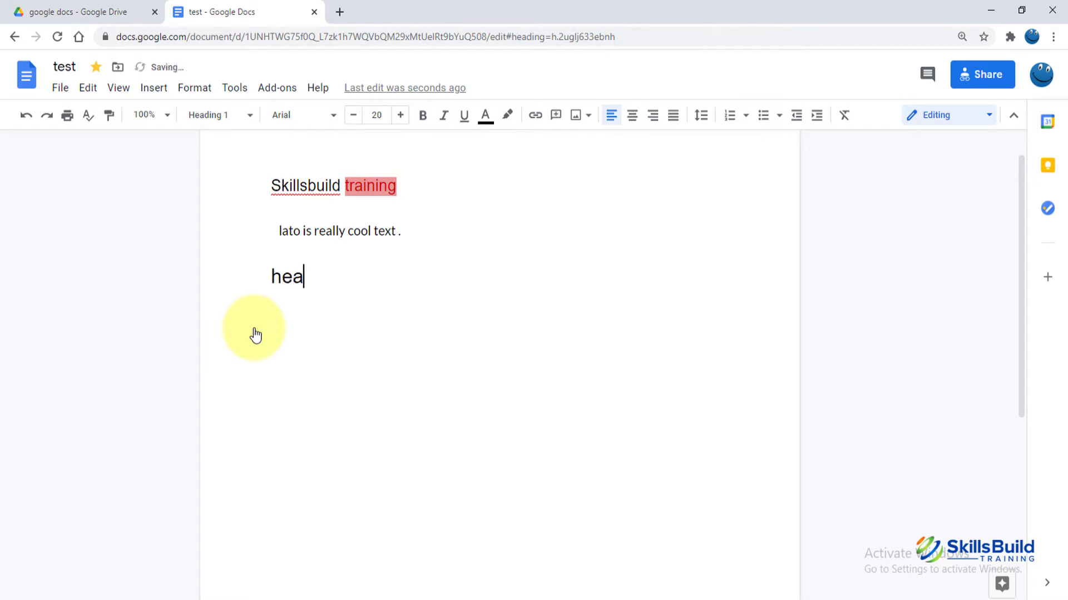
pyautogui.write('ding')
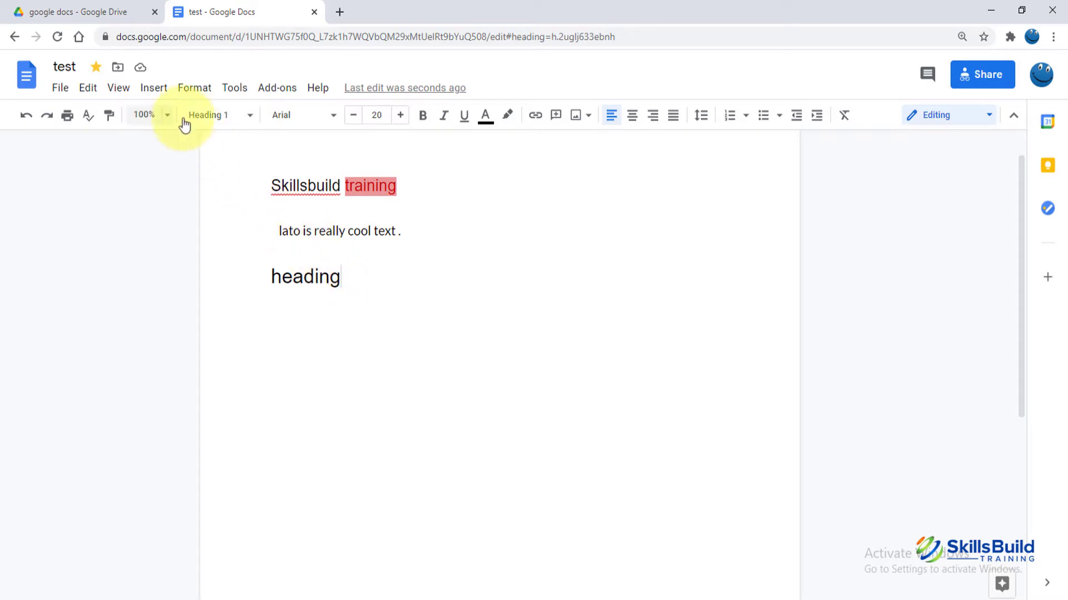
pyautogui.click(154, 89)
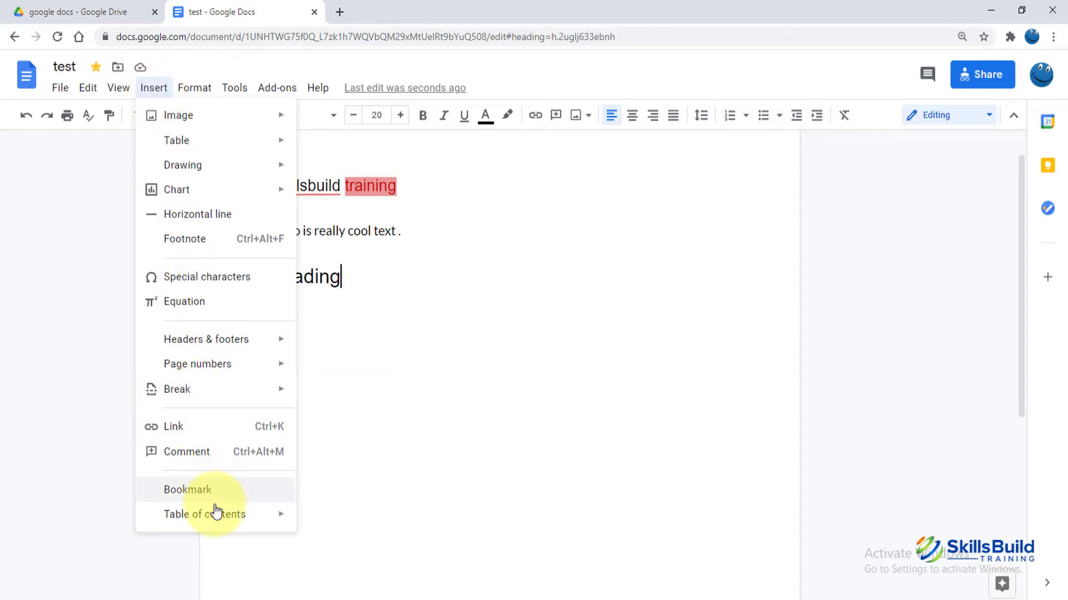
pyautogui.moveTo(216, 510)
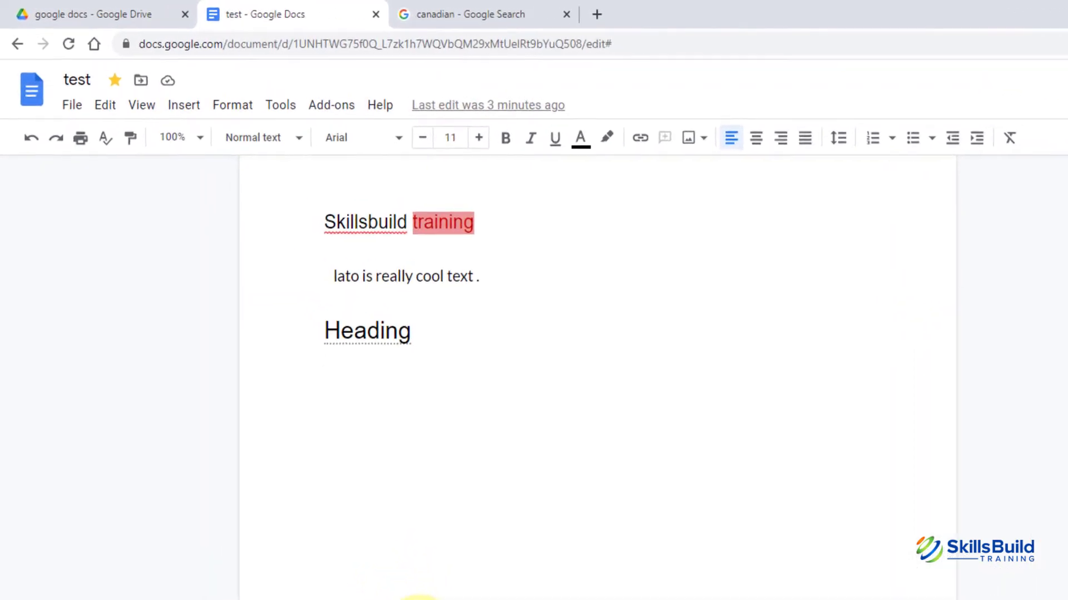
# Search the web for "cat" images and insert the picture of the blue-eyed brown and white cat into the document.
pyautogui.click(184, 106)
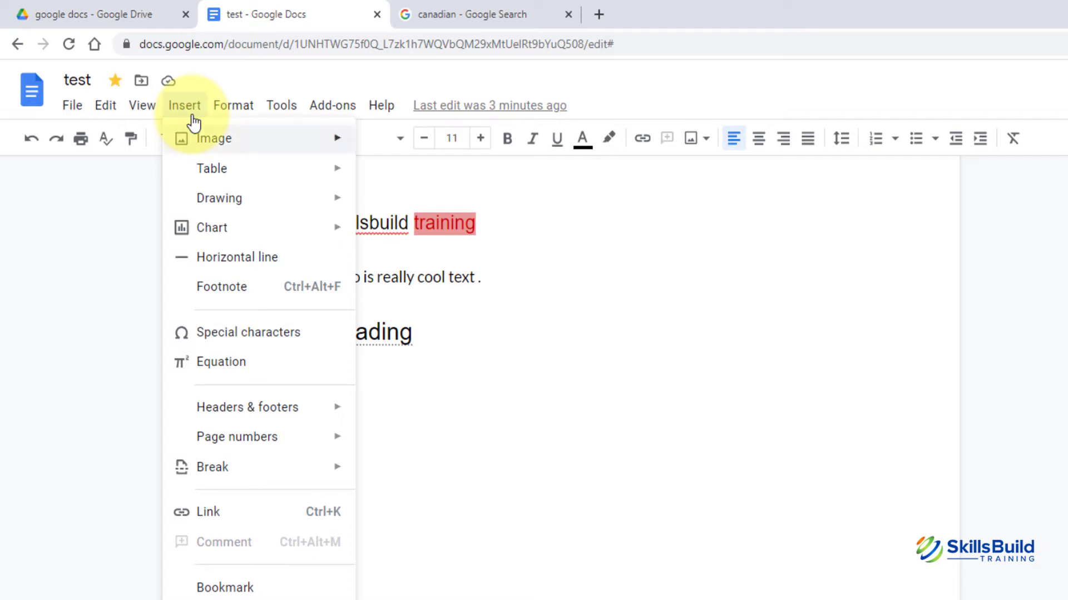
pyautogui.moveTo(192, 133)
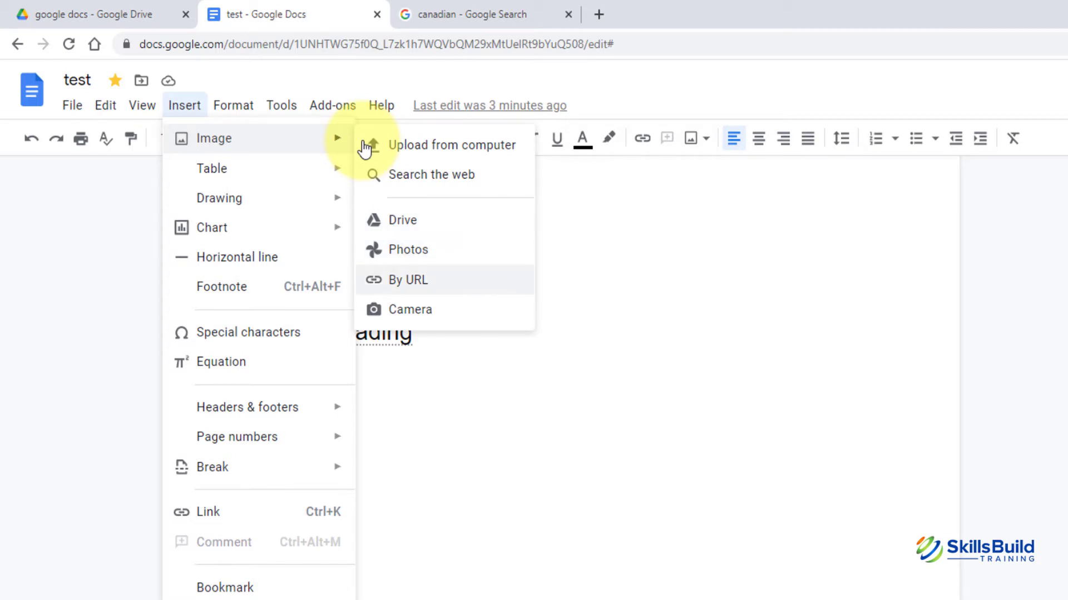
pyautogui.press('Down')
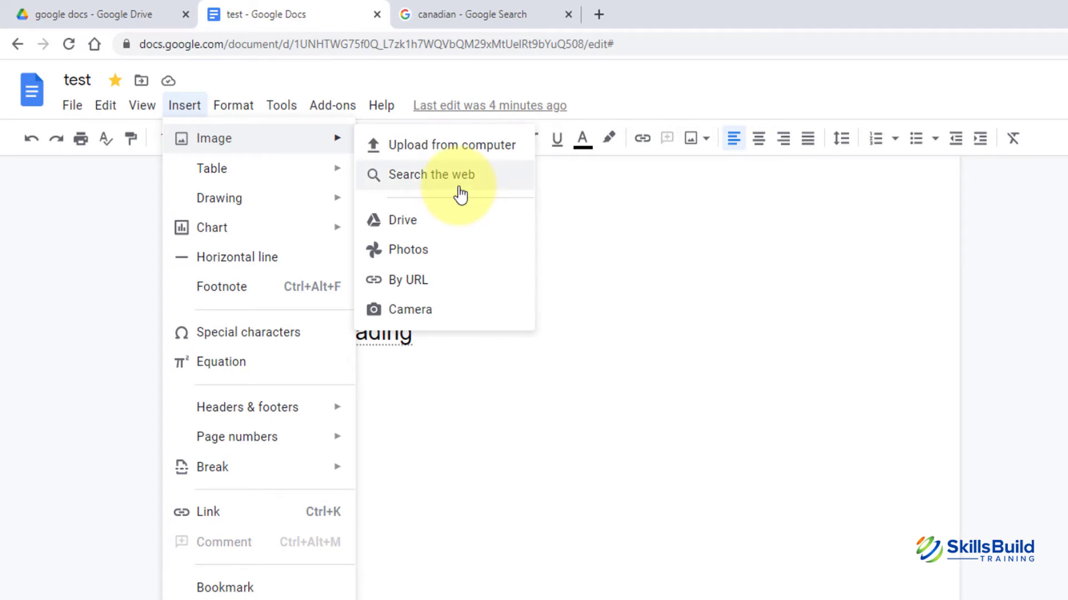
pyautogui.click(403, 177)
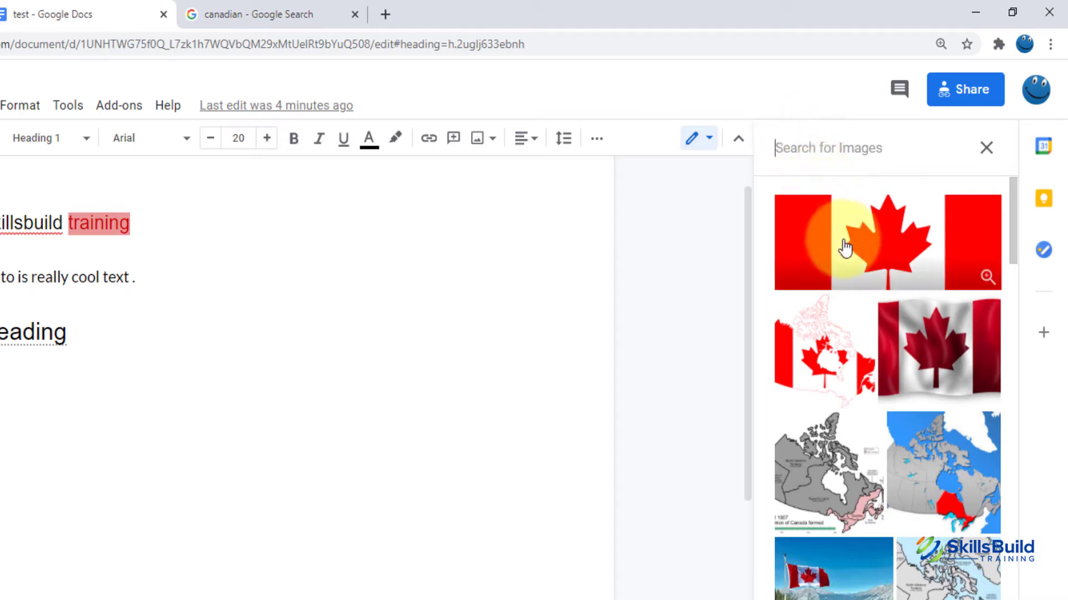
pyautogui.write('cat')
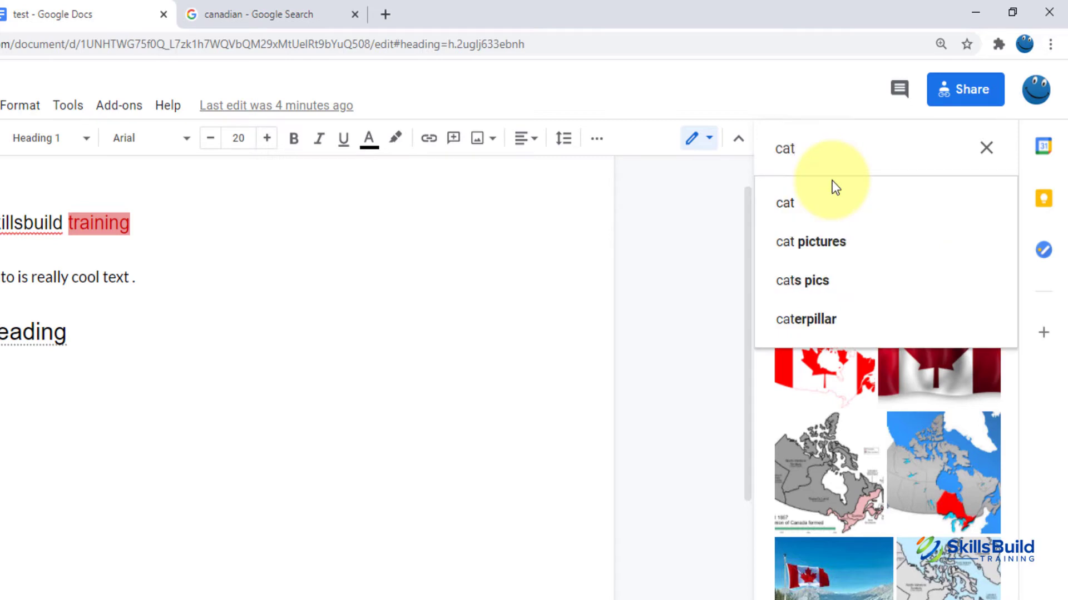
pyautogui.click(834, 186)
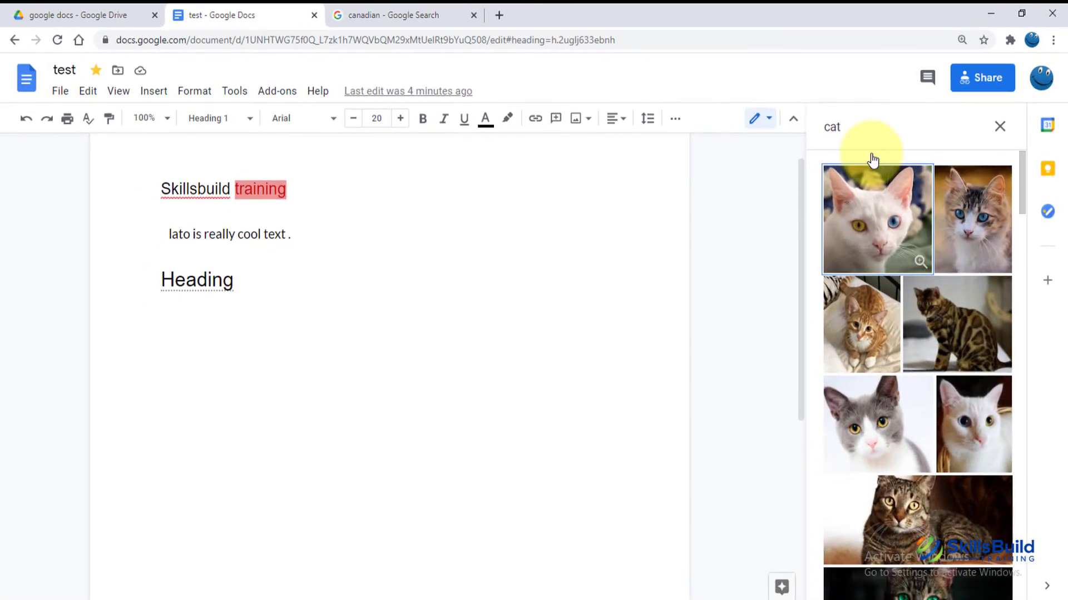
pyautogui.click(979, 233)
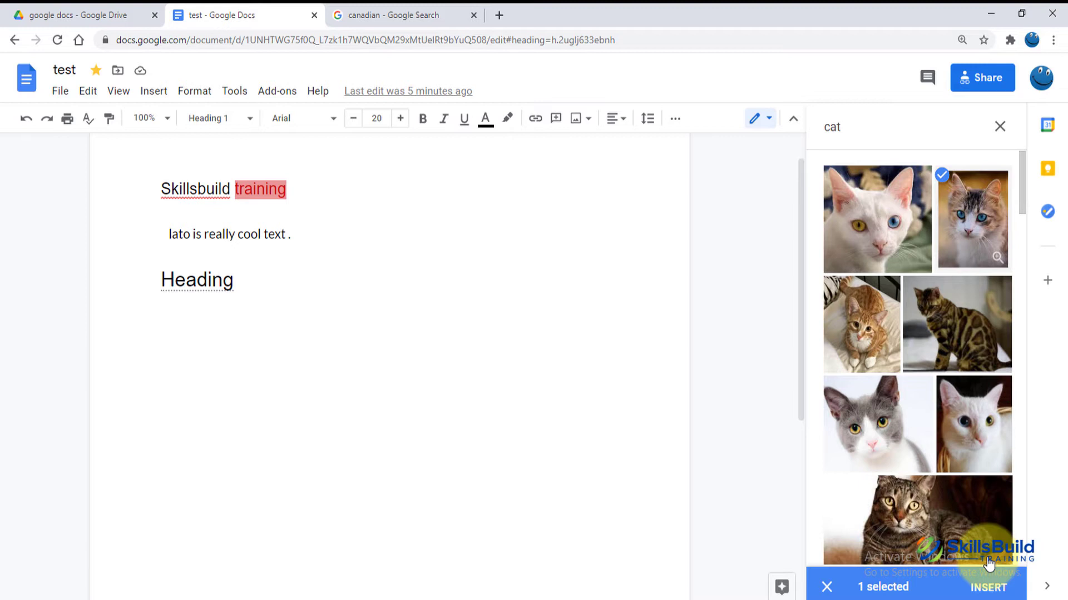
pyautogui.click(986, 587)
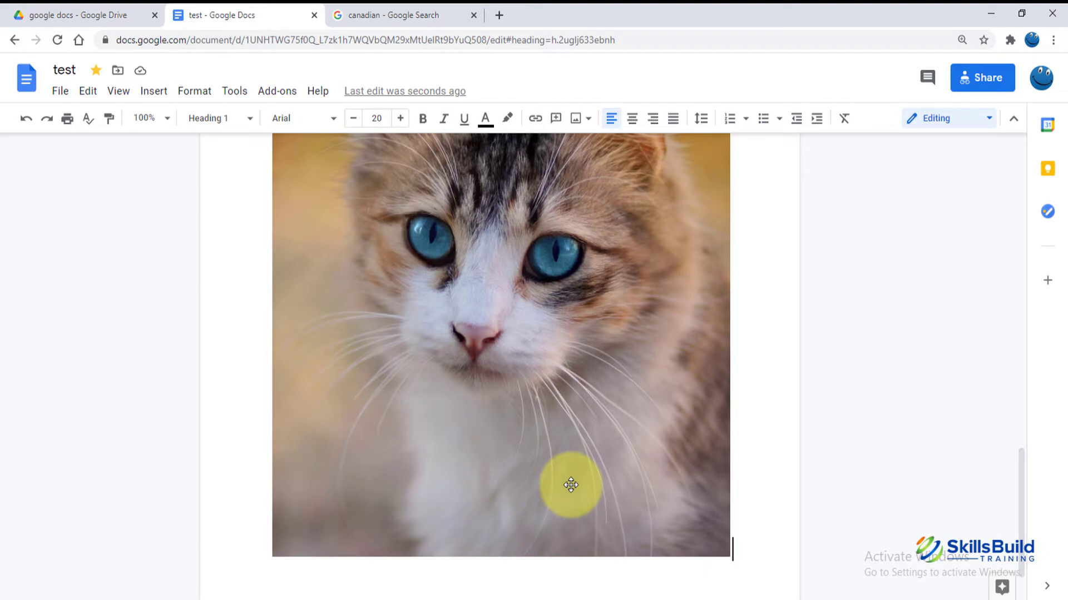
# Open the inserted cat picture's image options and look over its size and rotation settings.
pyautogui.click(626, 486)
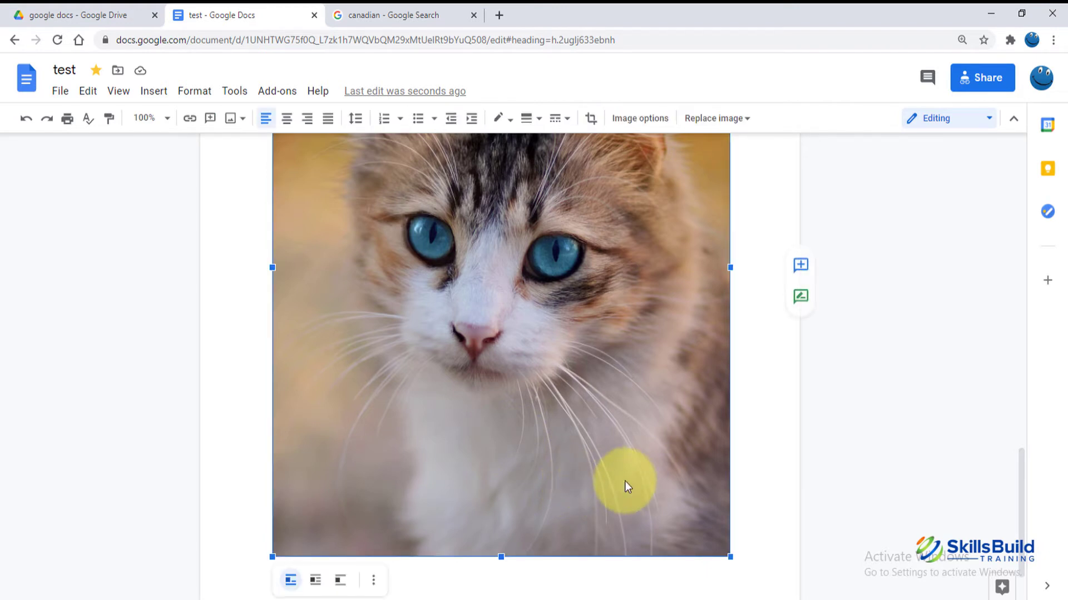
pyautogui.click(649, 125)
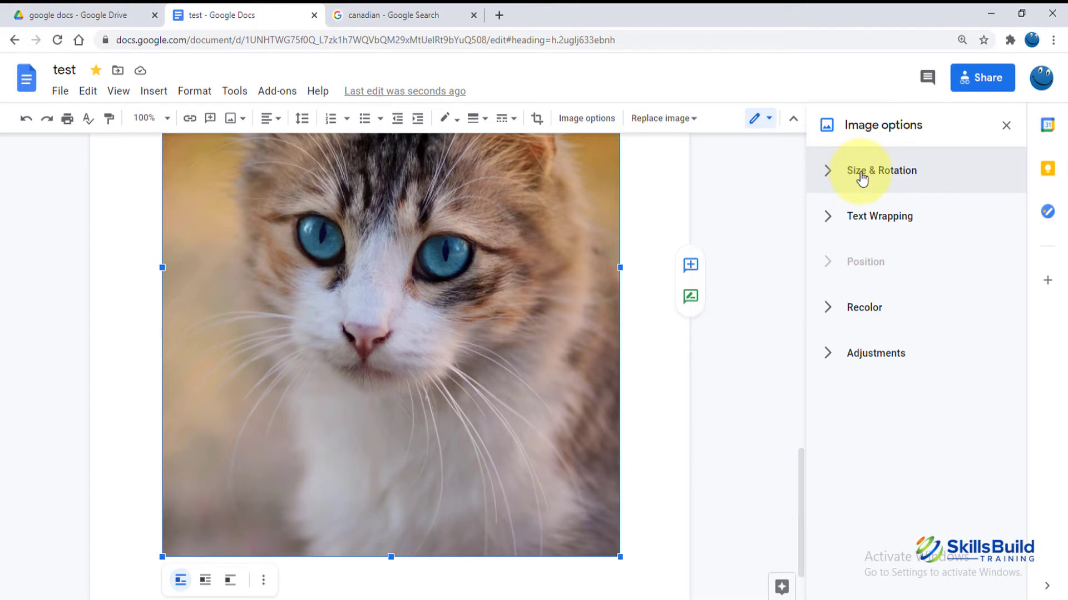
pyautogui.click(844, 179)
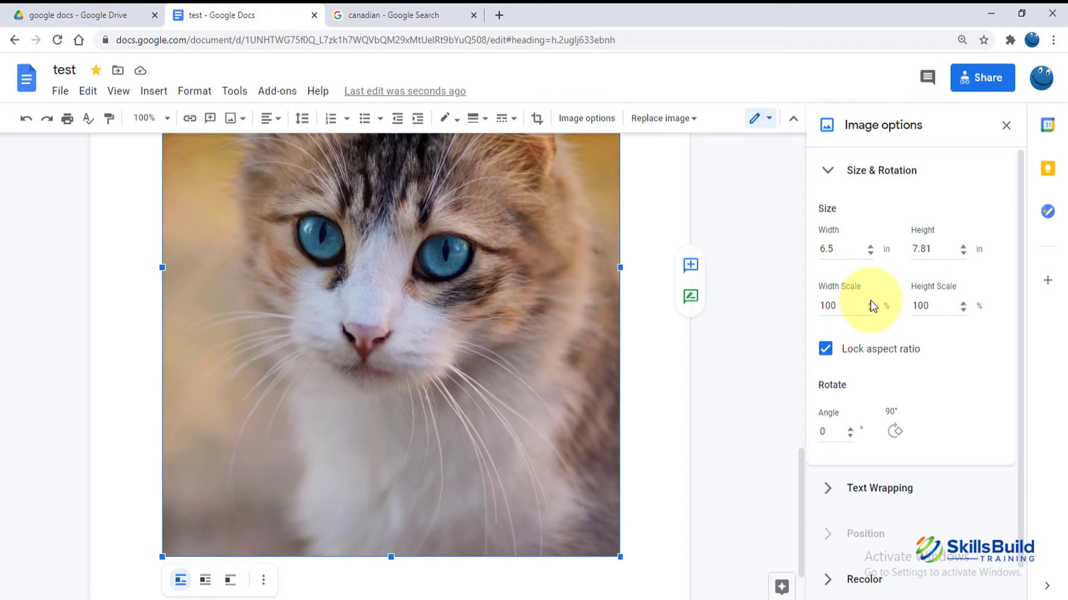
pyautogui.scroll(-1, 889, 451)
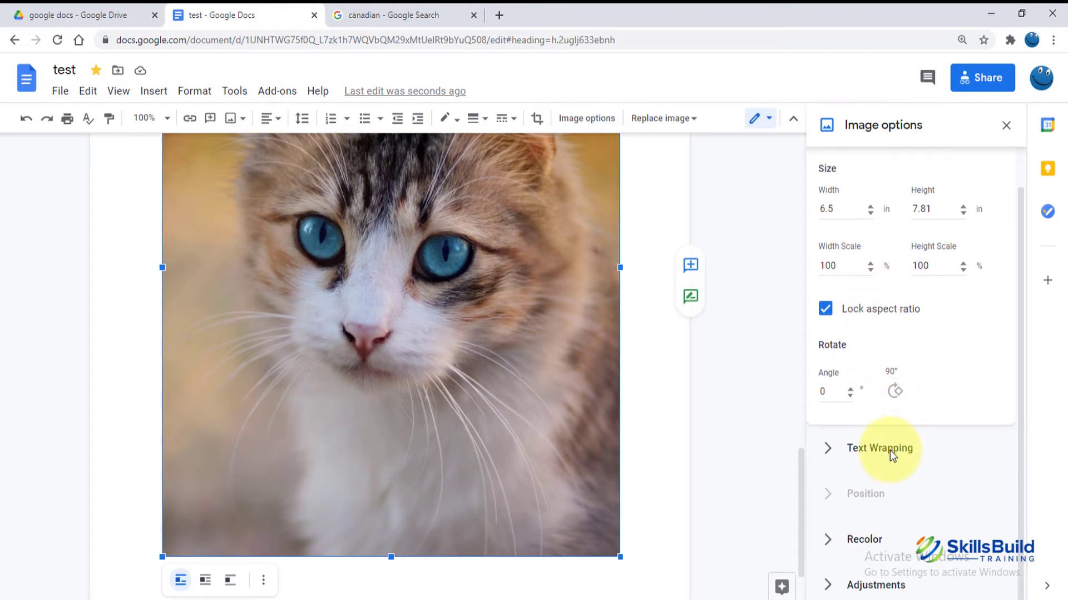
pyautogui.scroll(1, 890, 451)
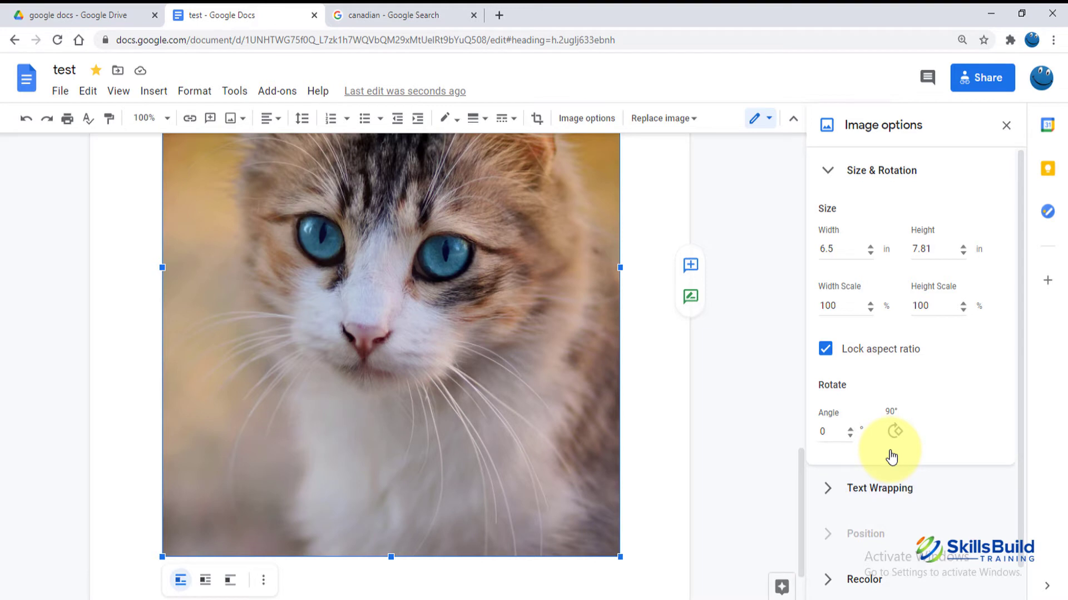
# Examine the cat picture's width, height and rotation fields and its text wrapping styles.
pyautogui.click(830, 243)
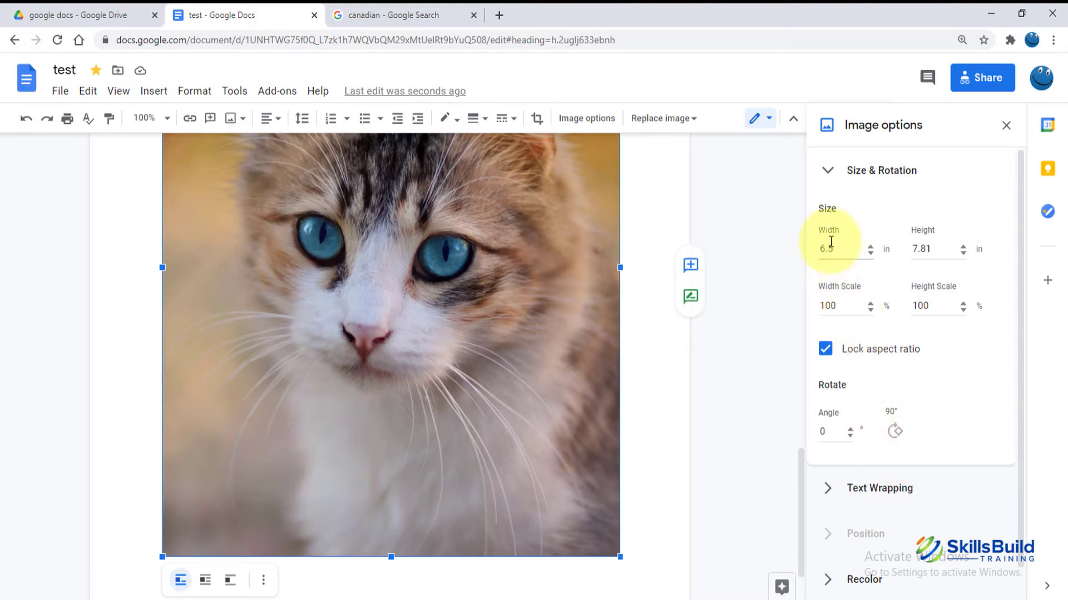
pyautogui.click(923, 255)
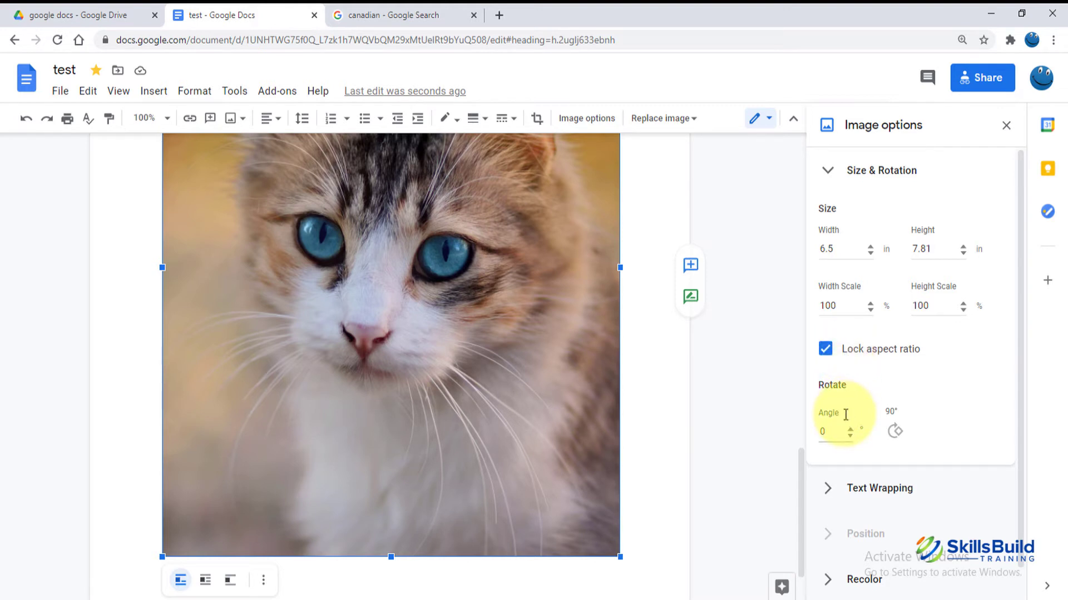
pyautogui.click(837, 489)
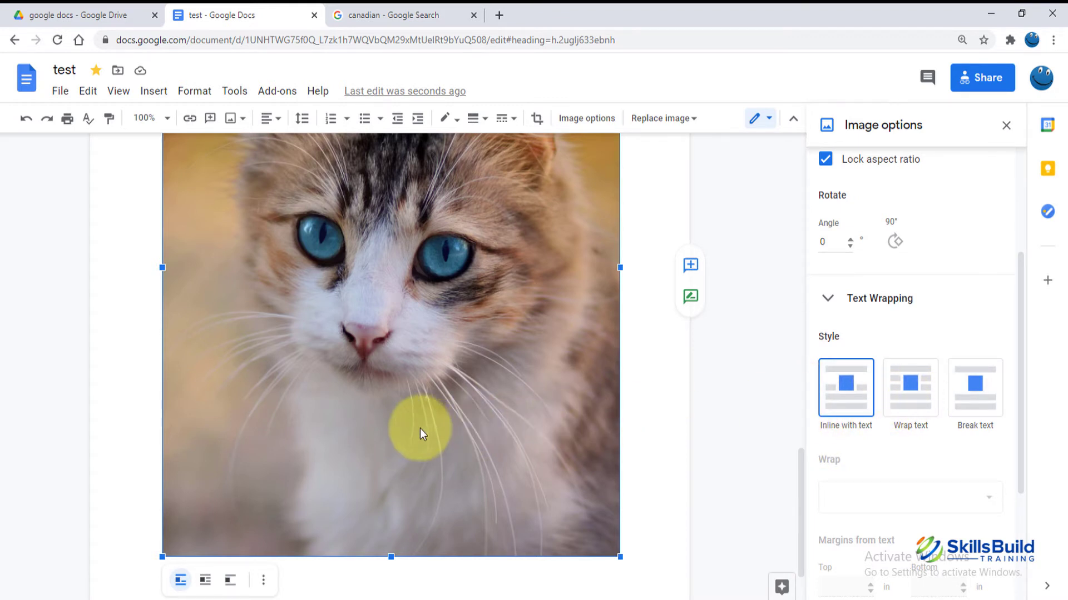
pyautogui.scroll(1, 419, 434)
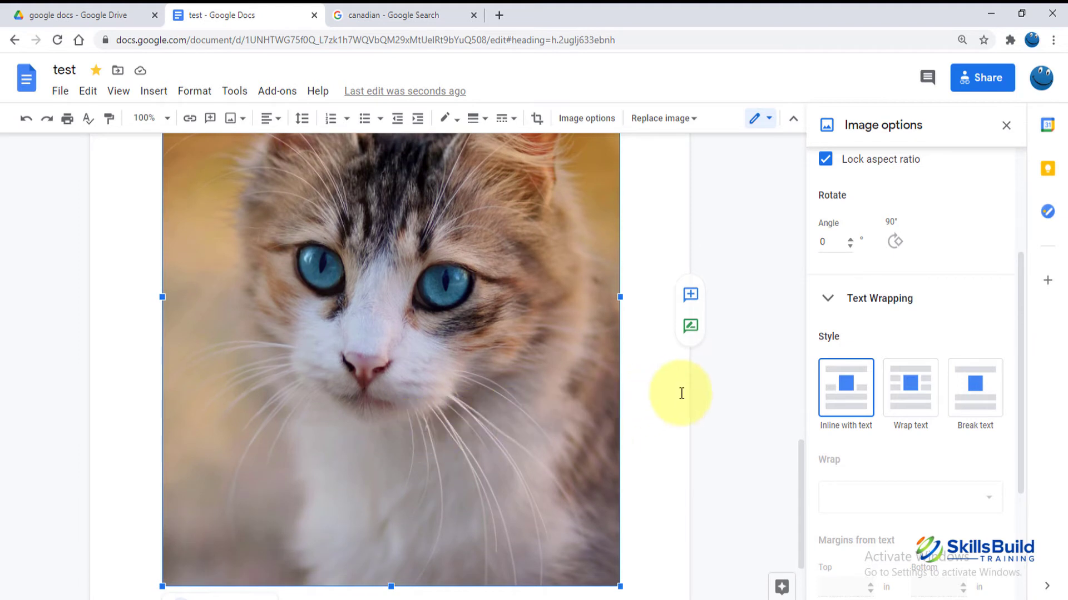
pyautogui.scroll(2, 683, 396)
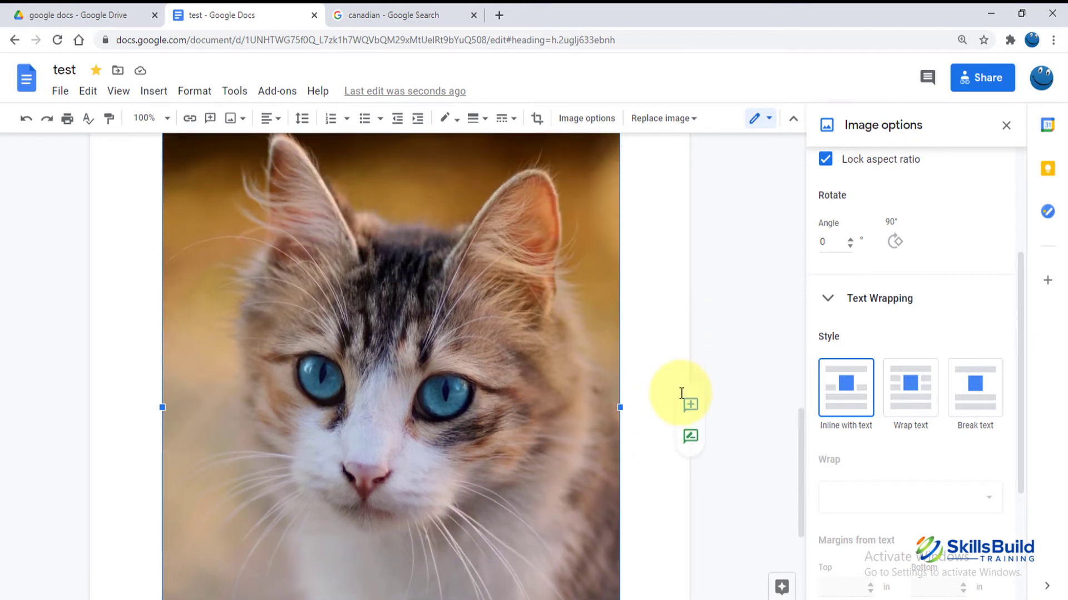
pyautogui.rightClick(834, 302)
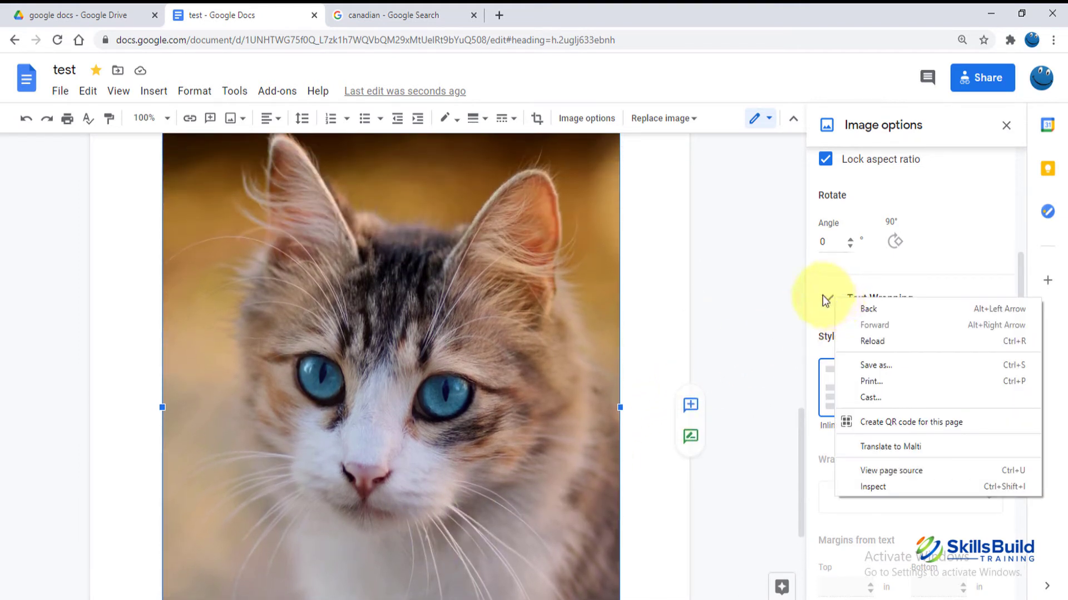
pyautogui.click(824, 300)
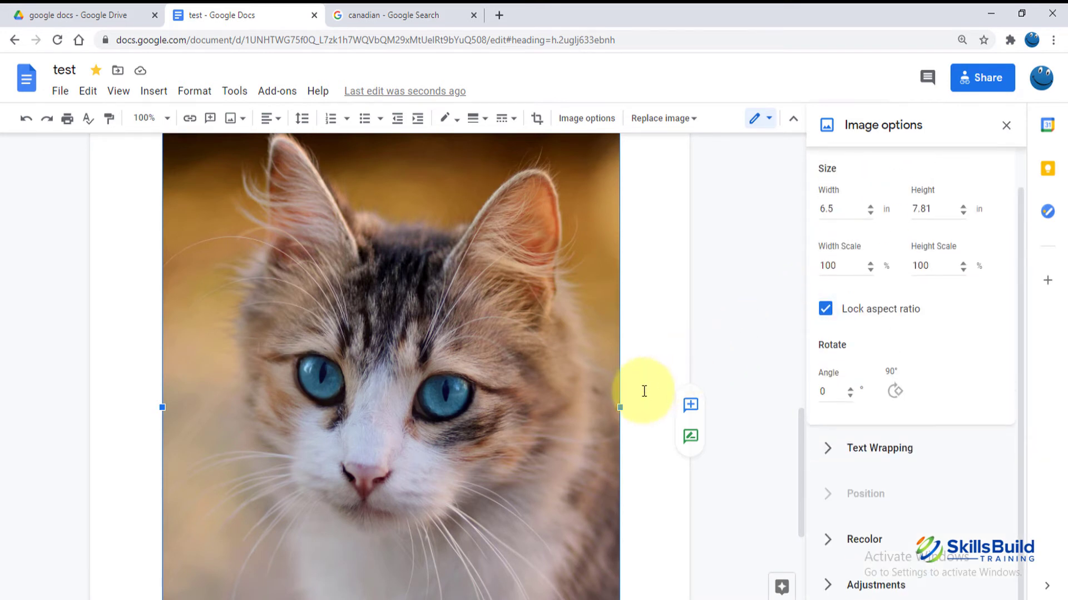
# Shrink the cat picture proportionally to about 3.82 by 4.59 in, and stretch it slightly wider from its side.
pyautogui.scroll(1, 644, 391)
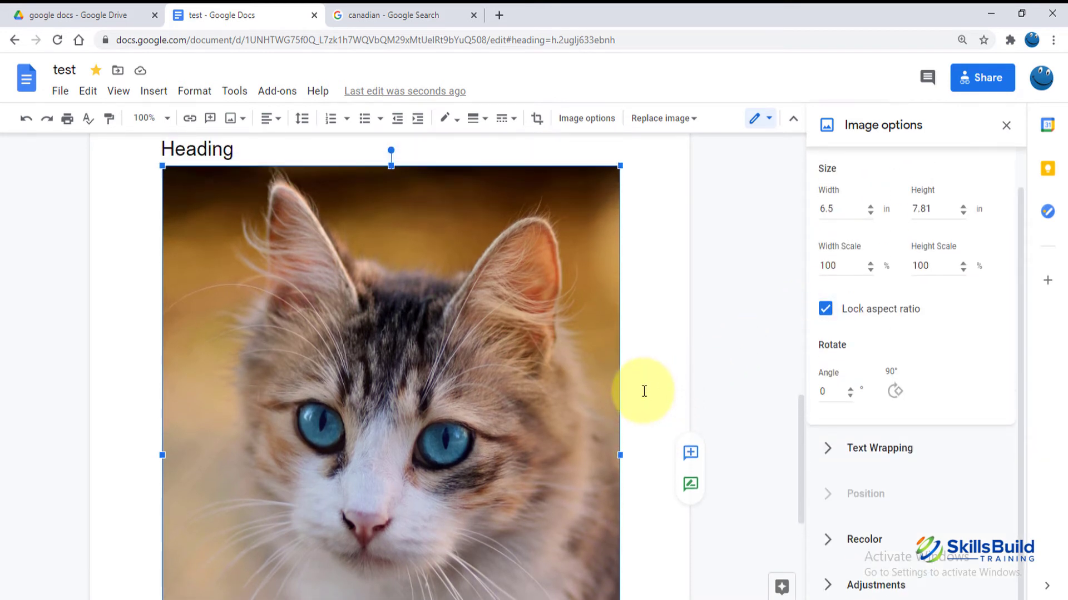
pyautogui.scroll(-1, 644, 391)
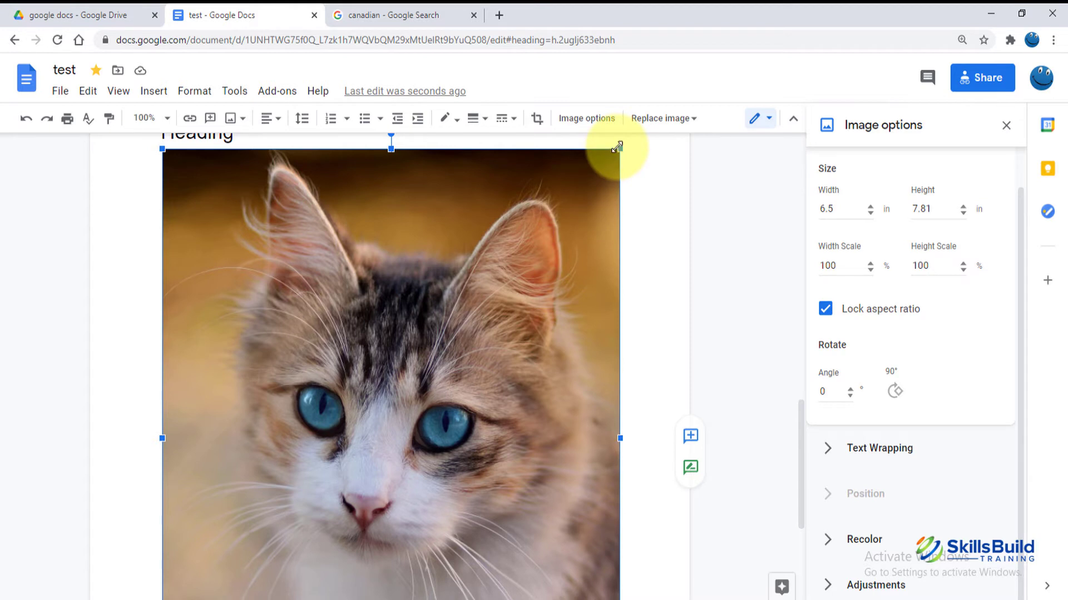
pyautogui.moveTo(618, 149); pyautogui.dragTo(501, 325)
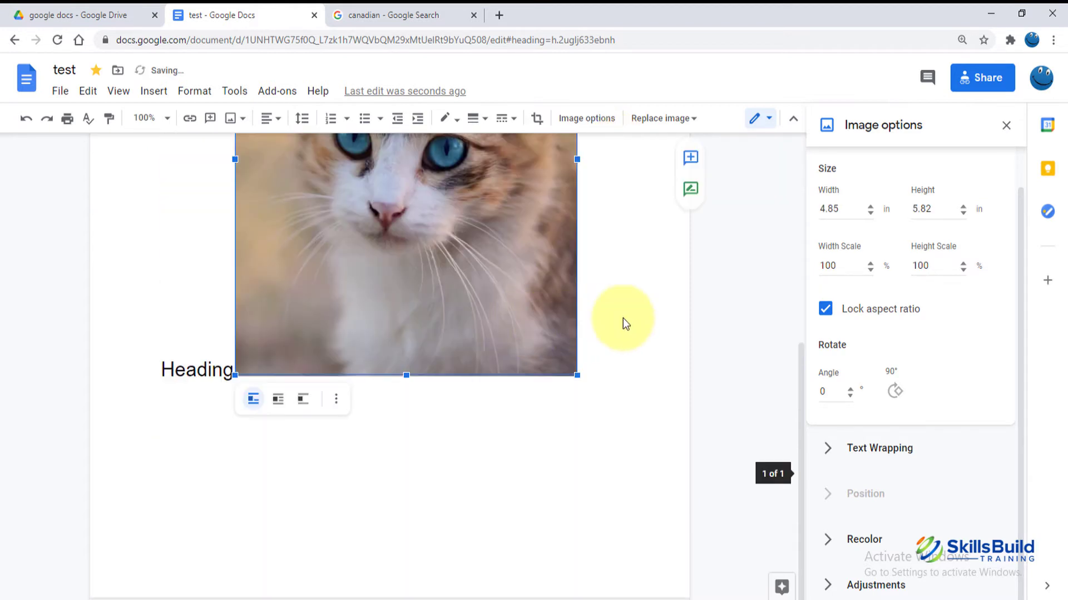
pyautogui.scroll(2, 624, 318)
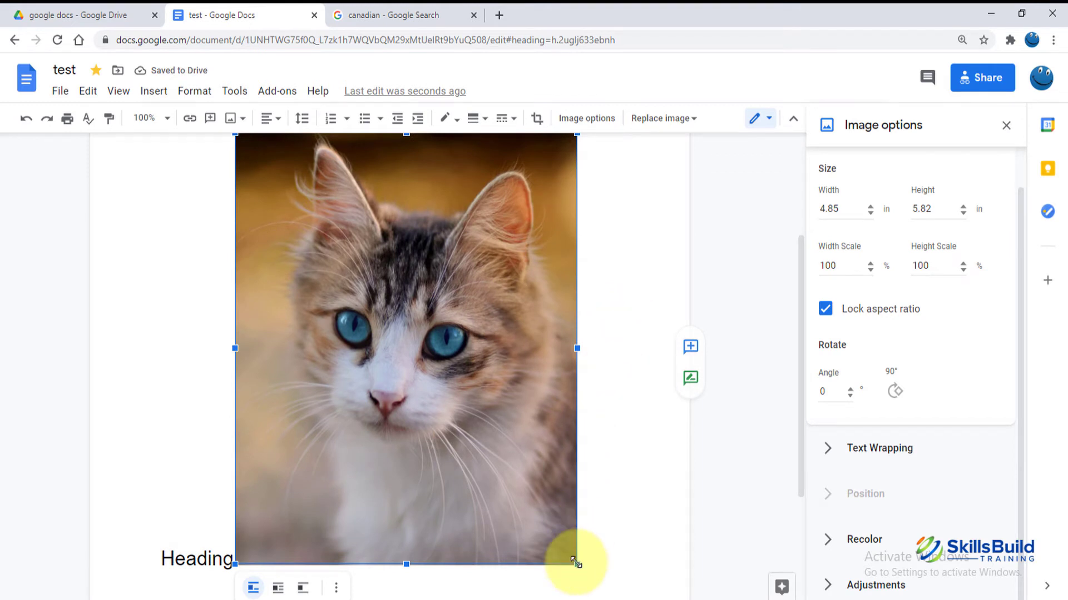
pyautogui.moveTo(561, 545); pyautogui.dragTo(503, 472)
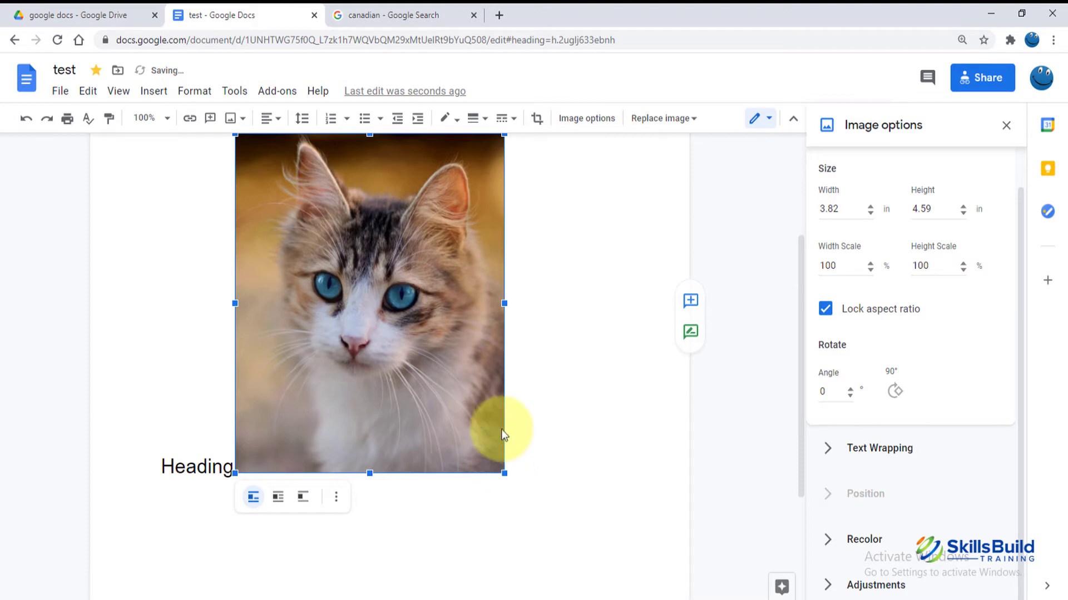
pyautogui.moveTo(503, 307); pyautogui.dragTo(549, 305)
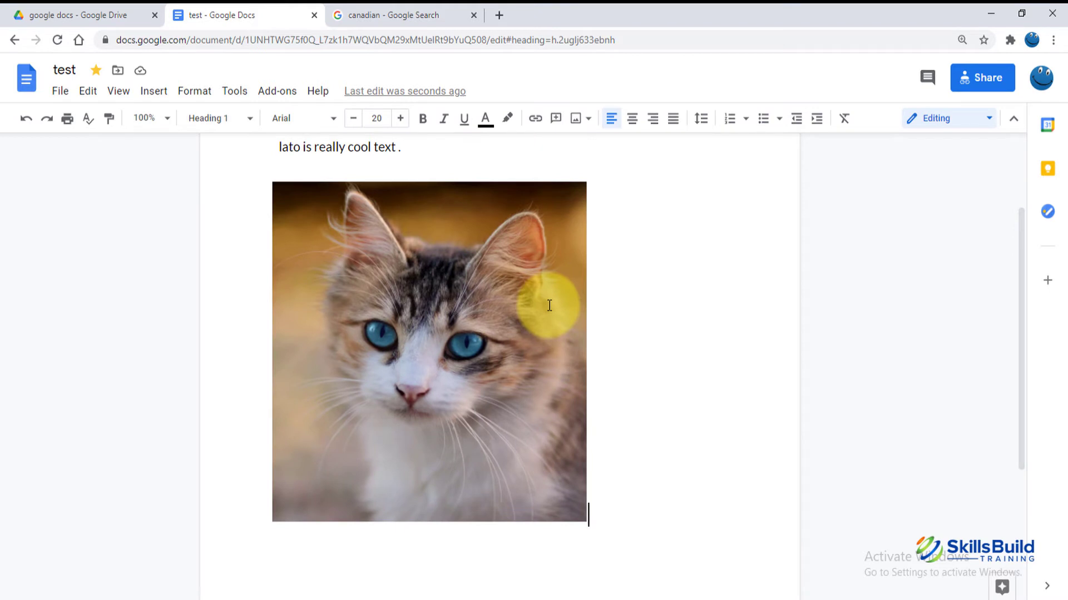
# Insert a table with four columns and four rows on a new line below the cat picture.
pyautogui.press('Return')
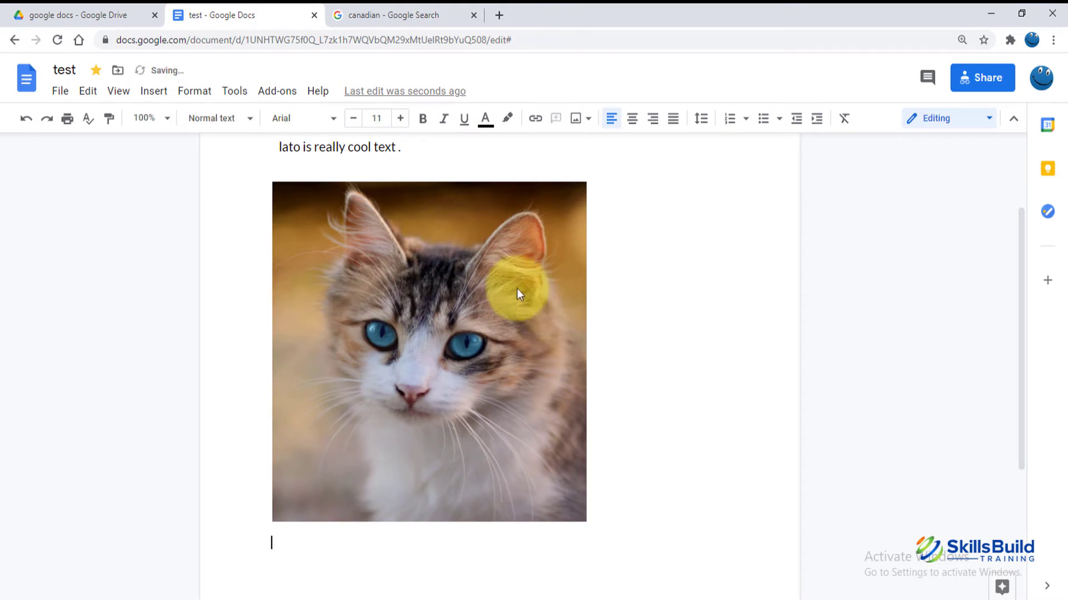
pyautogui.click(159, 98)
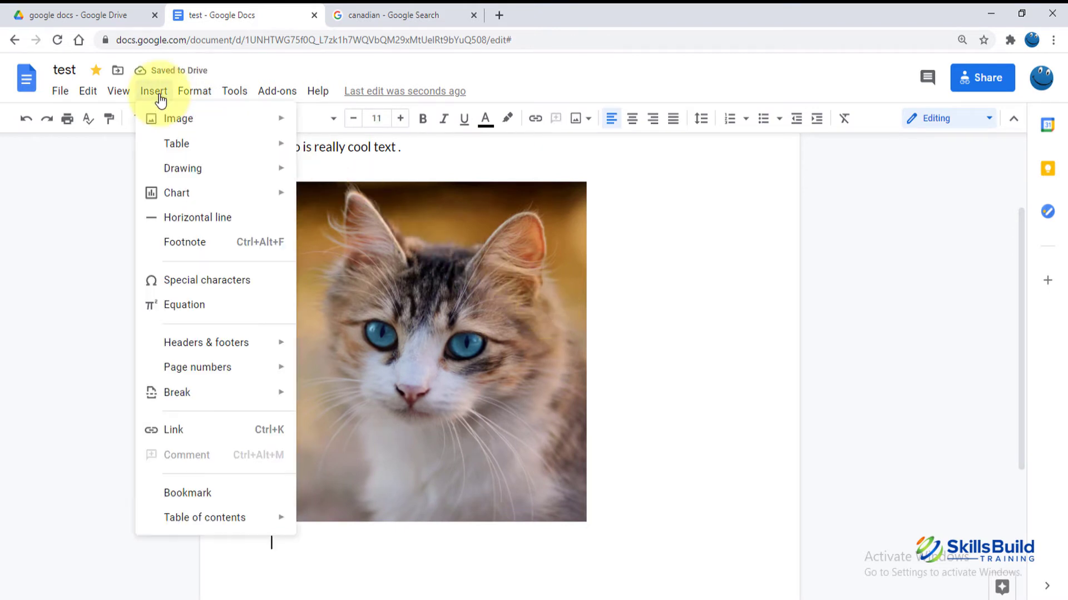
pyautogui.moveTo(226, 139)
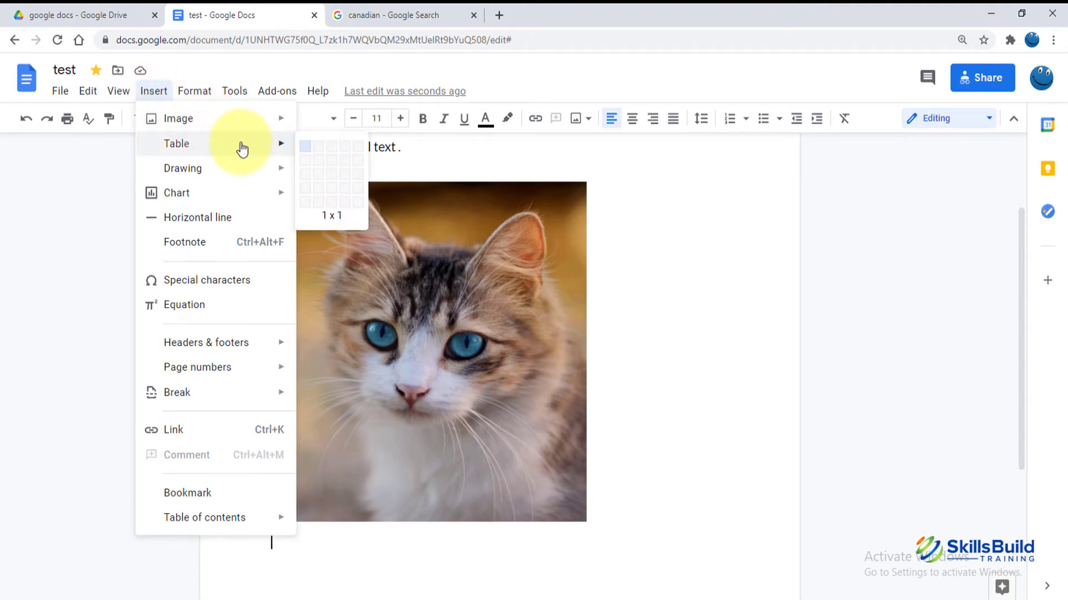
pyautogui.click(351, 194)
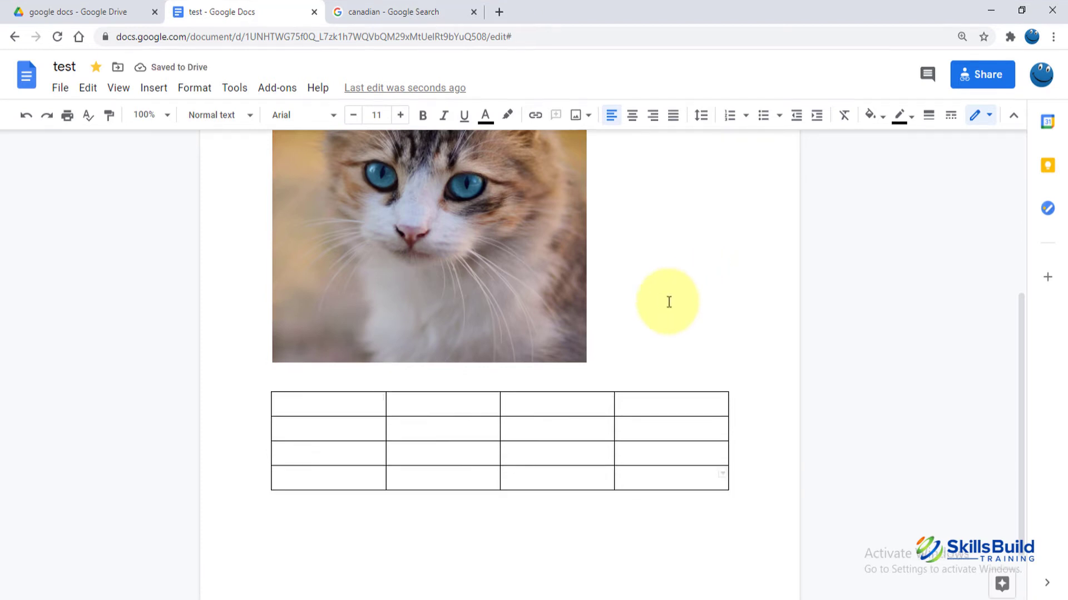
# Start a new embedded drawing on the line below the table.
pyautogui.click(305, 513)
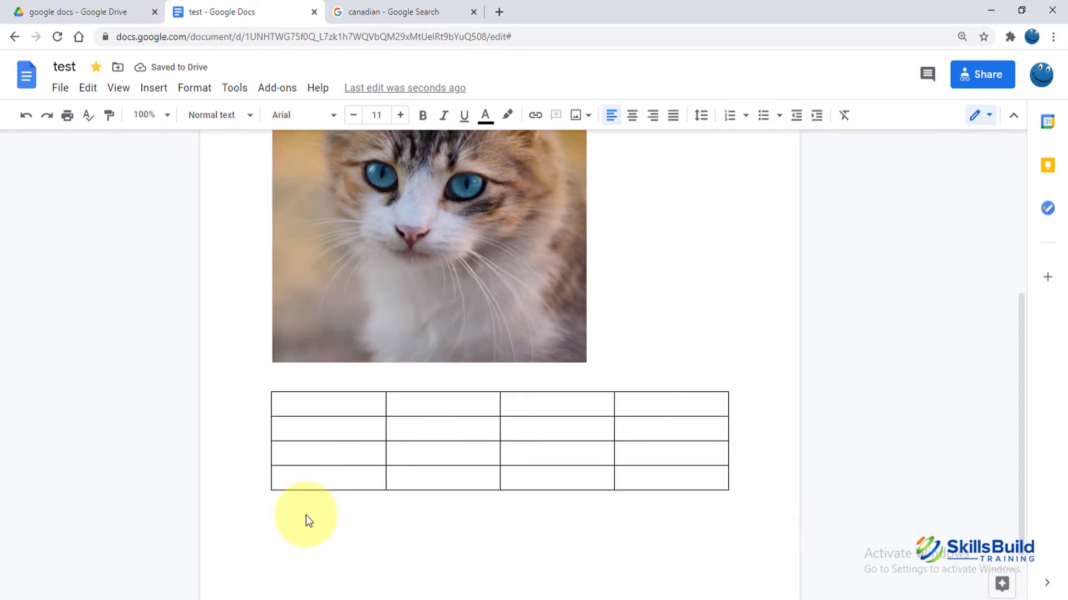
pyautogui.click(154, 89)
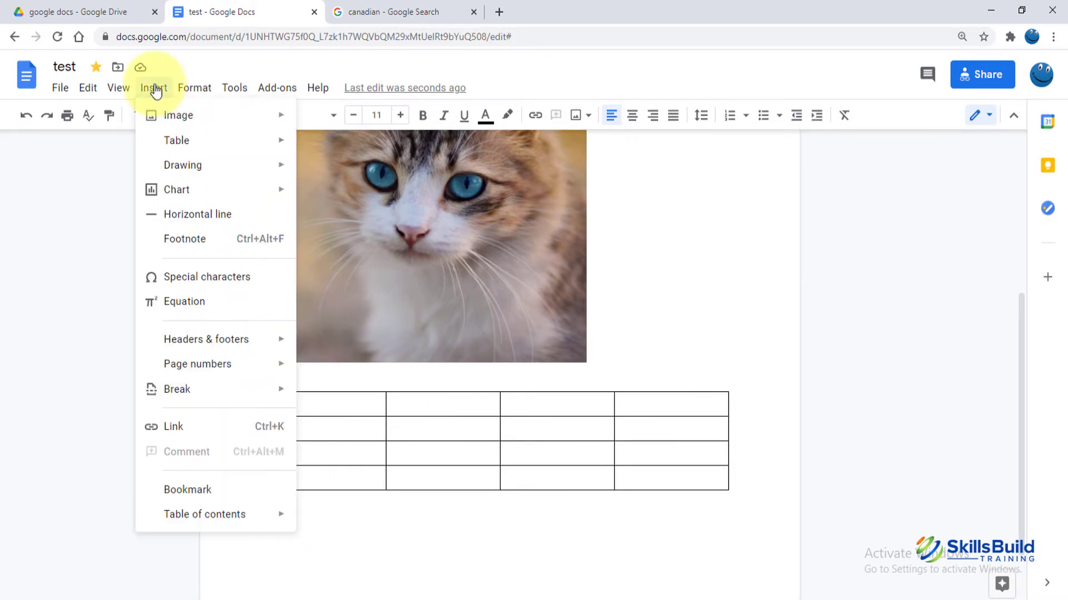
pyautogui.moveTo(272, 167)
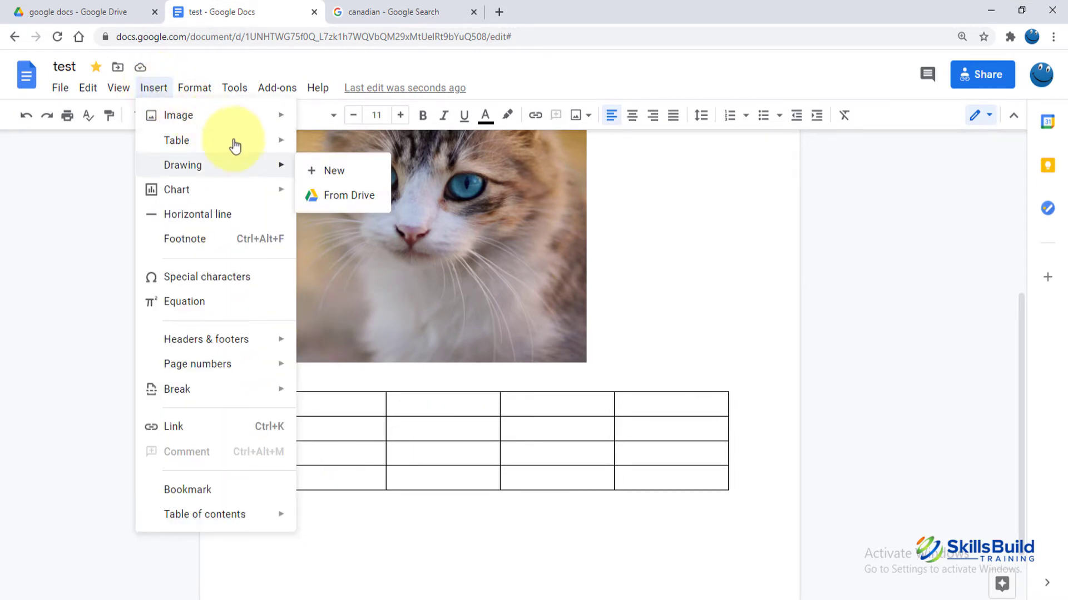
pyautogui.click(313, 174)
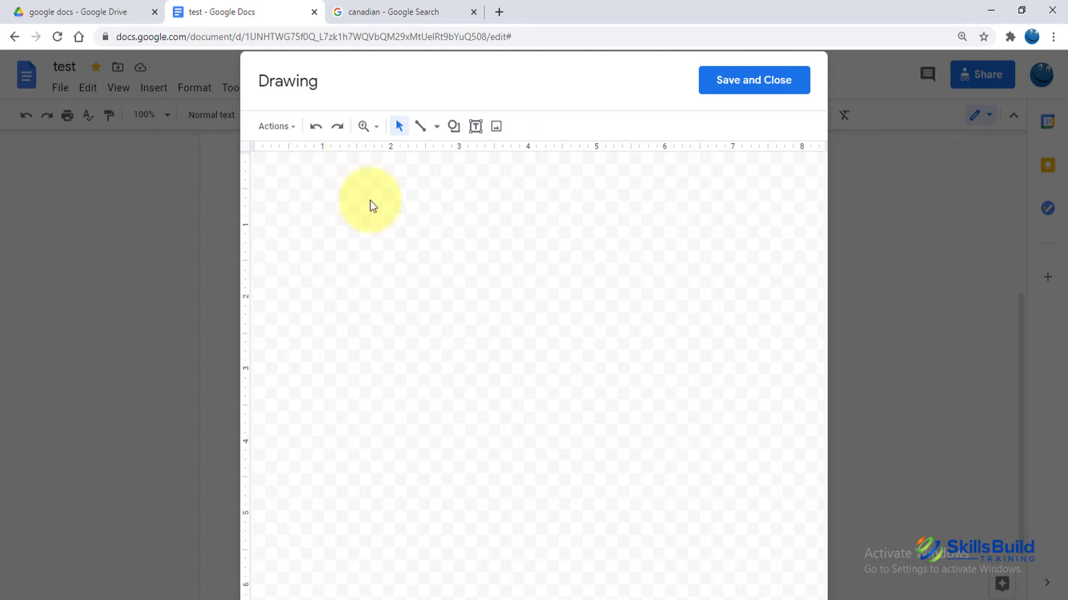
# Draw two crossing diagonal straight lines on the canvas, each about 2.2 in long.
pyautogui.moveTo(402, 217); pyautogui.dragTo(479, 339)
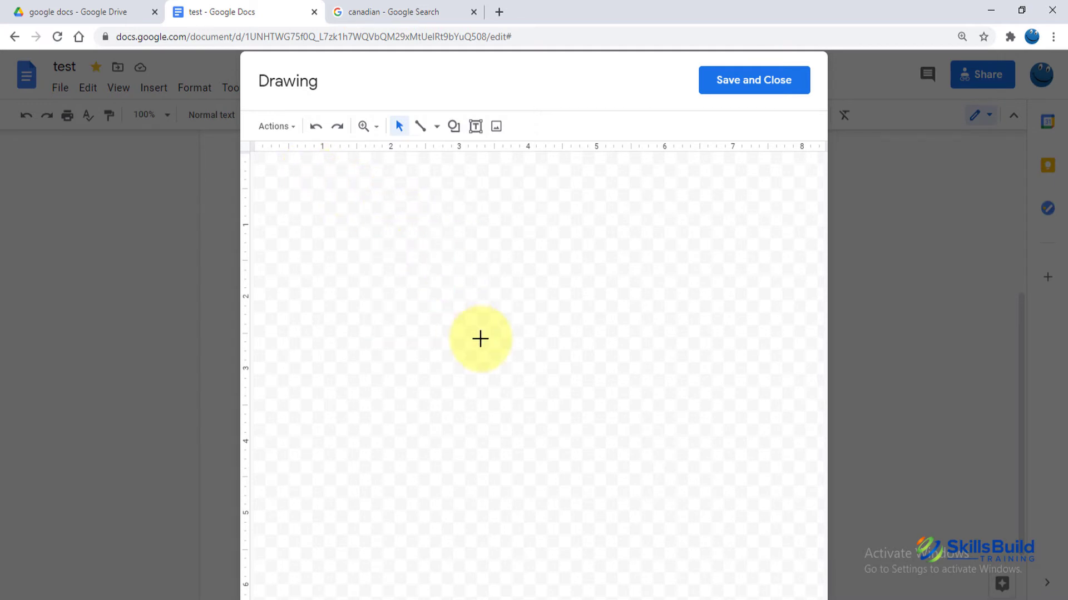
pyautogui.click(427, 127)
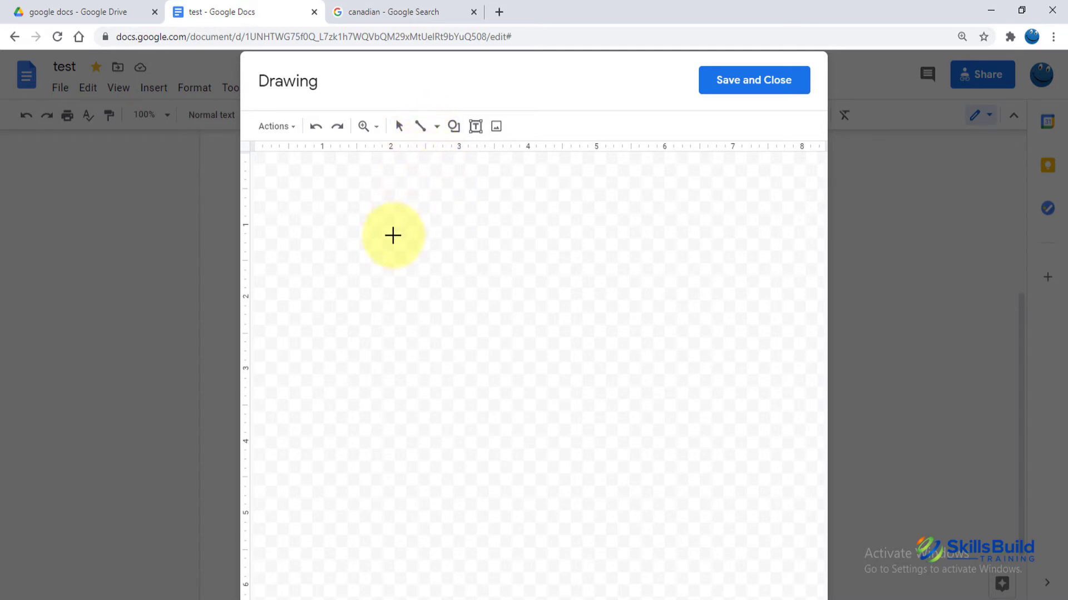
pyautogui.moveTo(393, 236); pyautogui.dragTo(487, 359)
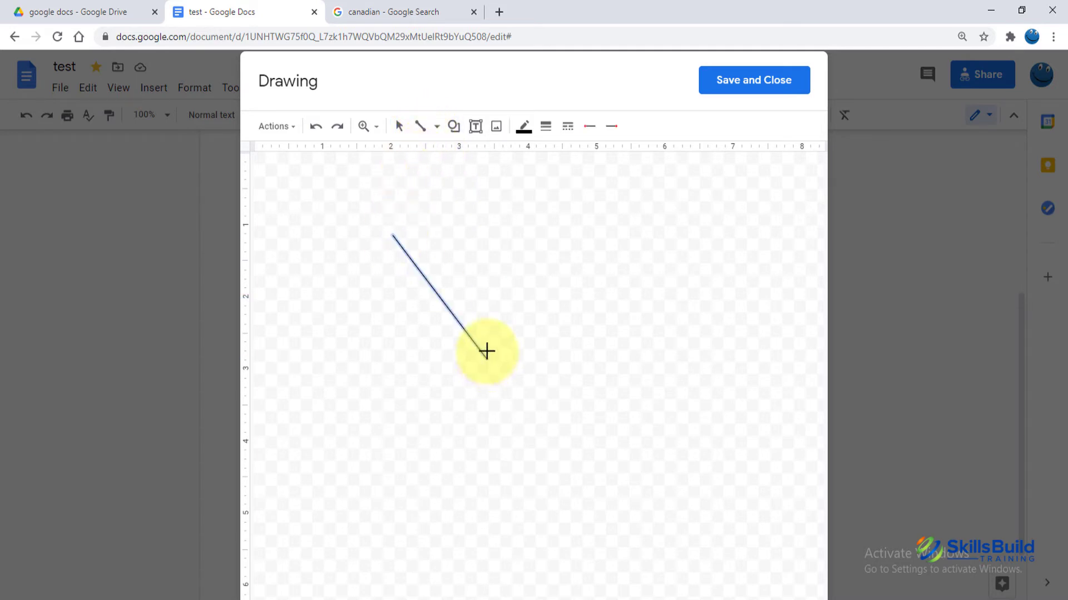
pyautogui.click(489, 308)
pyautogui.moveTo(490, 308); pyautogui.dragTo(650, 196)
pyautogui.click(388, 287)
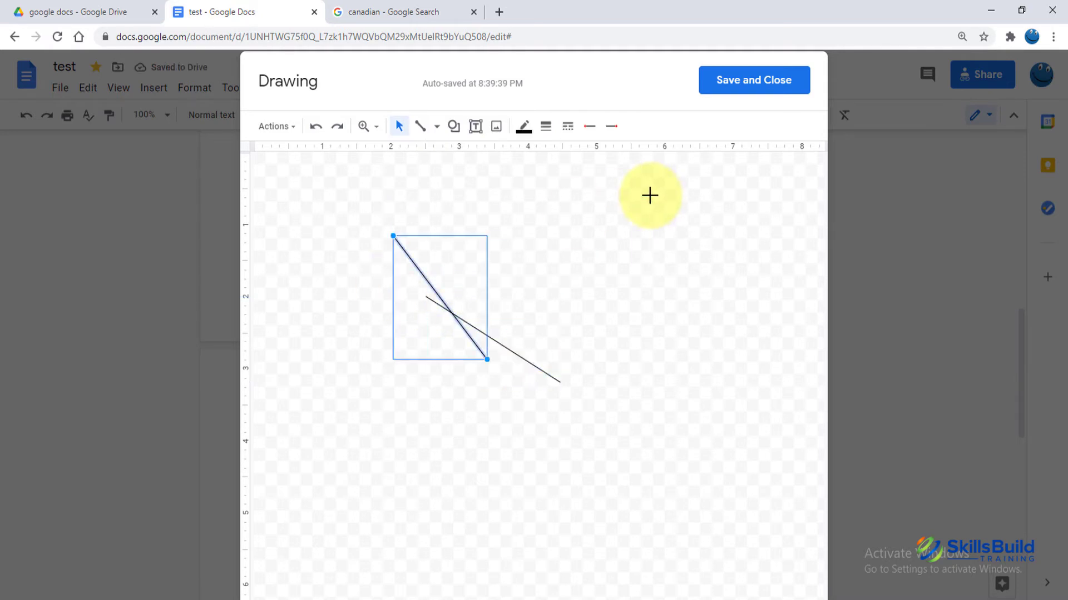
pyautogui.click(543, 206)
pyautogui.moveTo(526, 207); pyautogui.dragTo(567, 349)
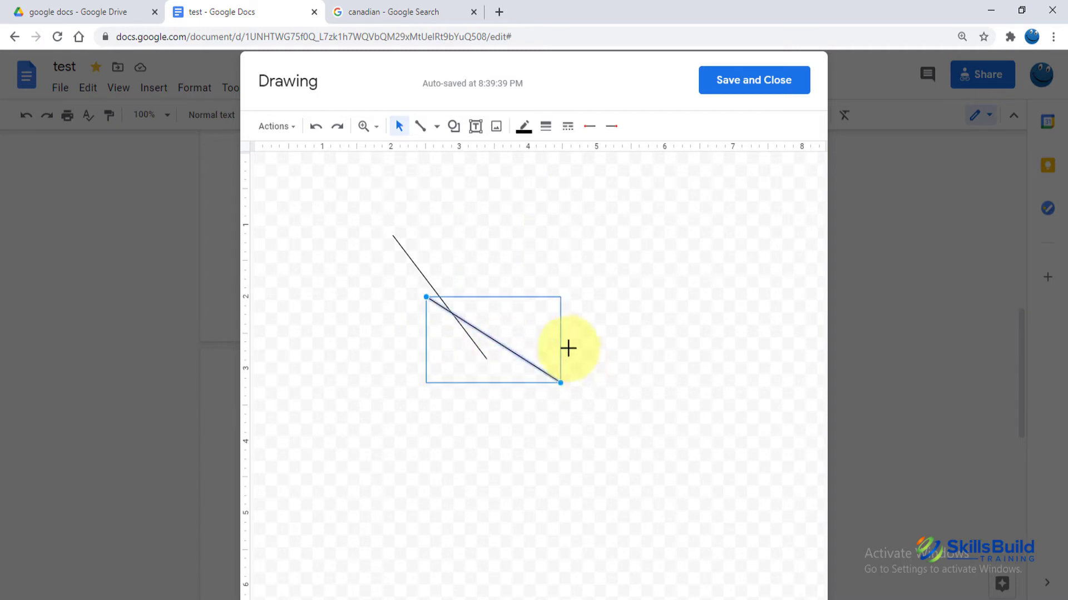
# Use the Polyline tool to draw a triangle about 2.2 in wide across the two crossing lines.
pyautogui.click(433, 129)
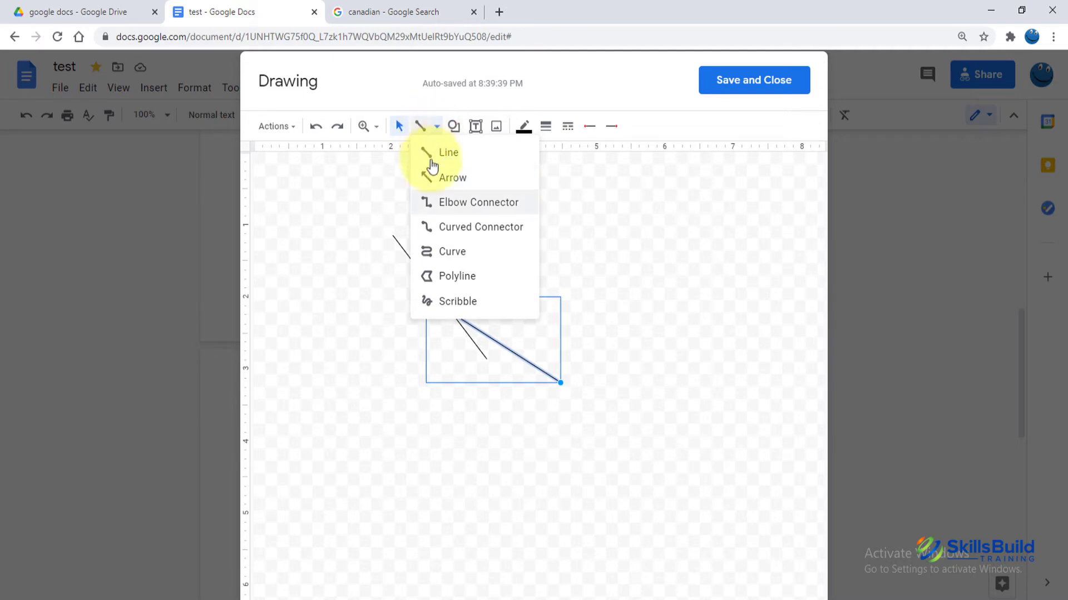
pyautogui.click(434, 277)
pyautogui.click(417, 216)
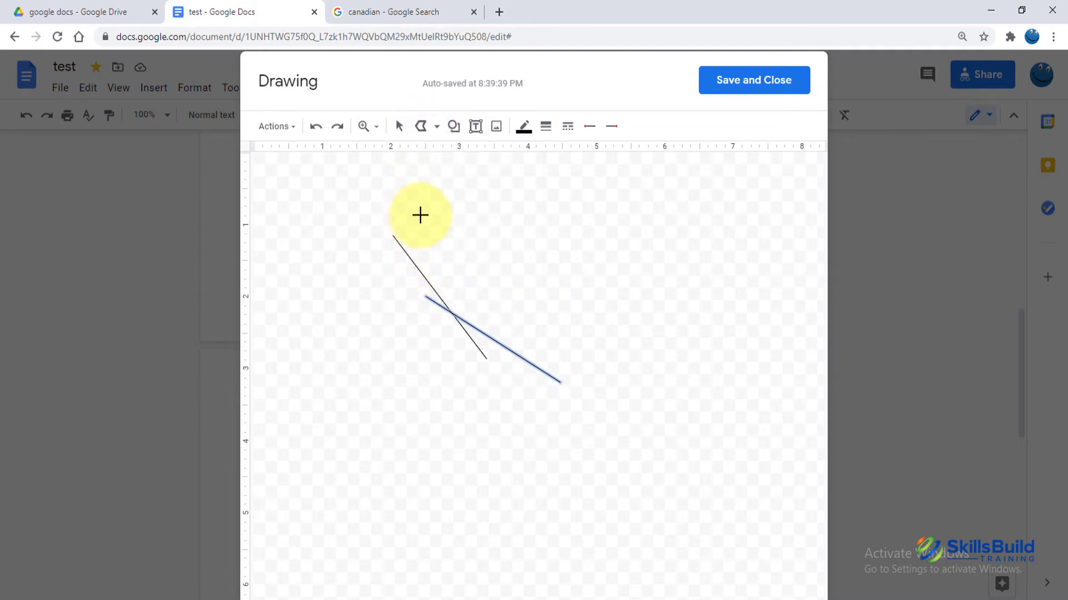
pyautogui.click(554, 288)
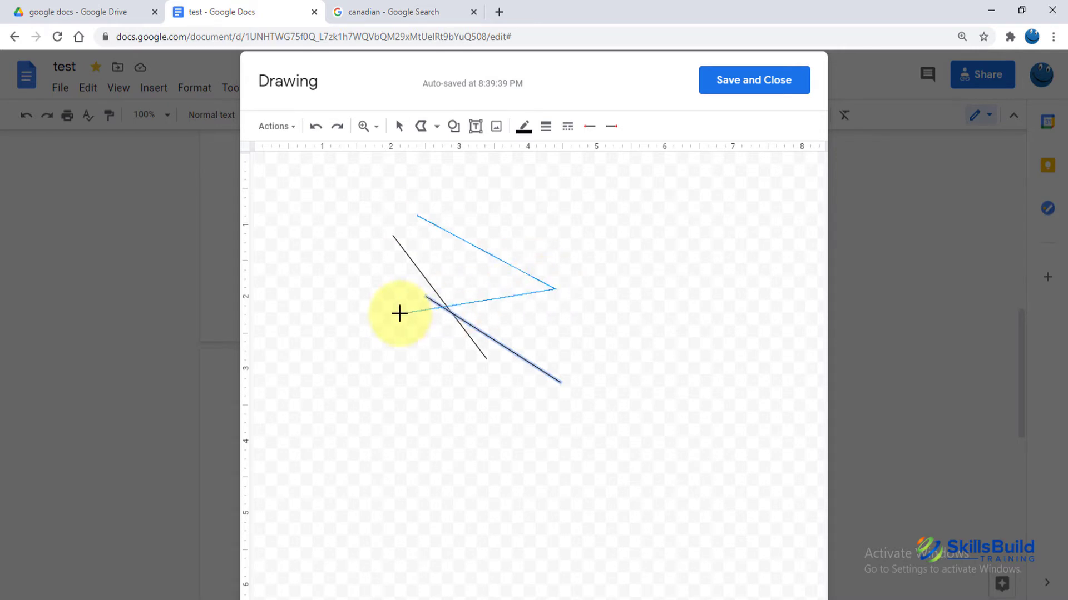
pyautogui.click(399, 313)
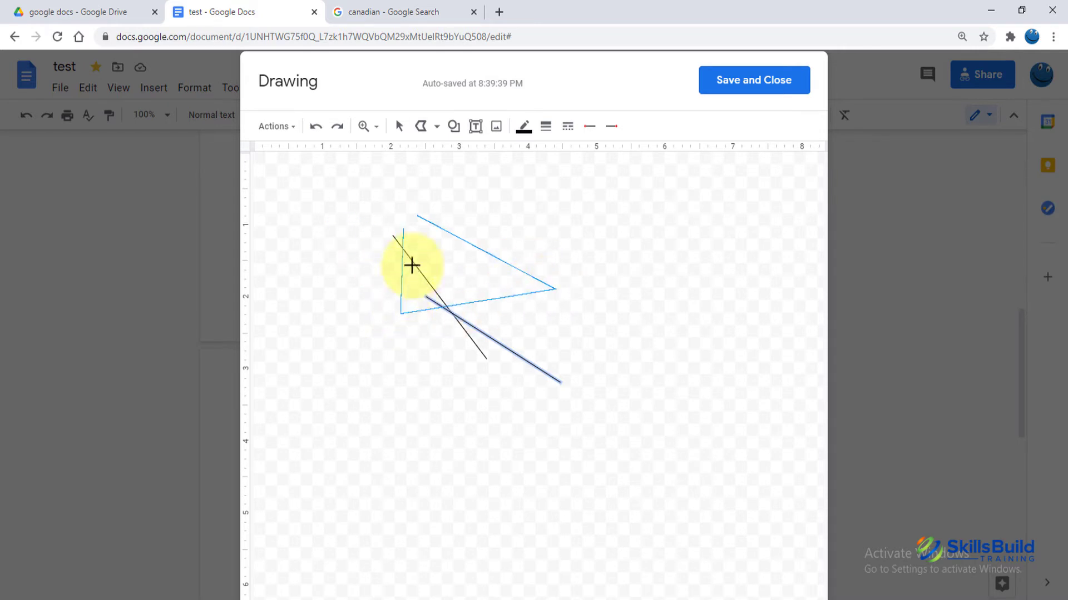
pyautogui.click(423, 218)
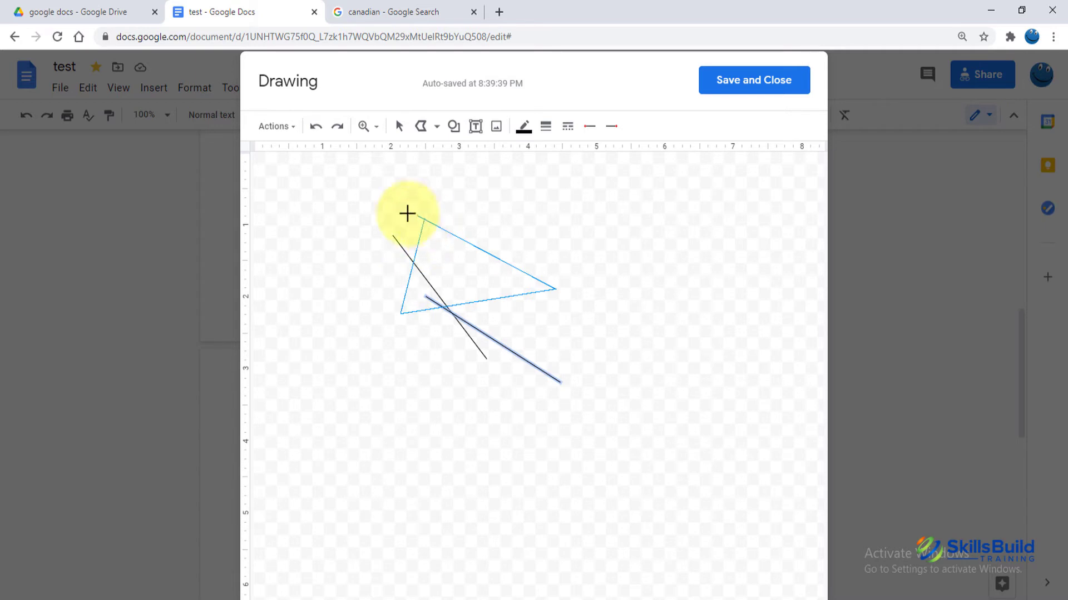
# Continue from the triangle's top corner with connected segments out to the far side, down and back below the crossing lines.
pyautogui.click(305, 192)
pyautogui.click(305, 218)
pyautogui.click(367, 402)
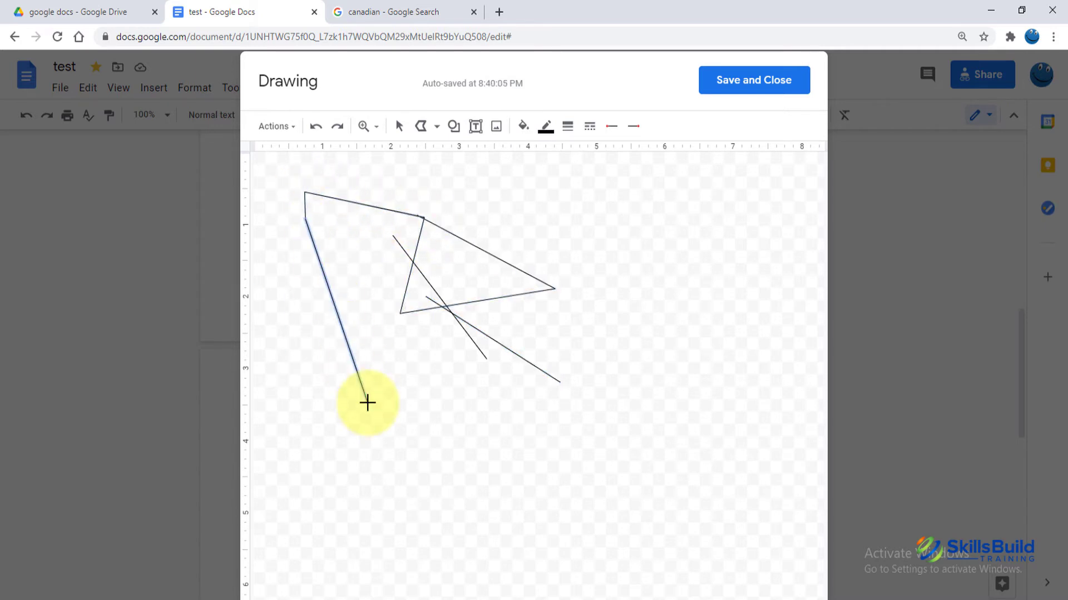
pyautogui.moveTo(367, 403); pyautogui.dragTo(461, 415)
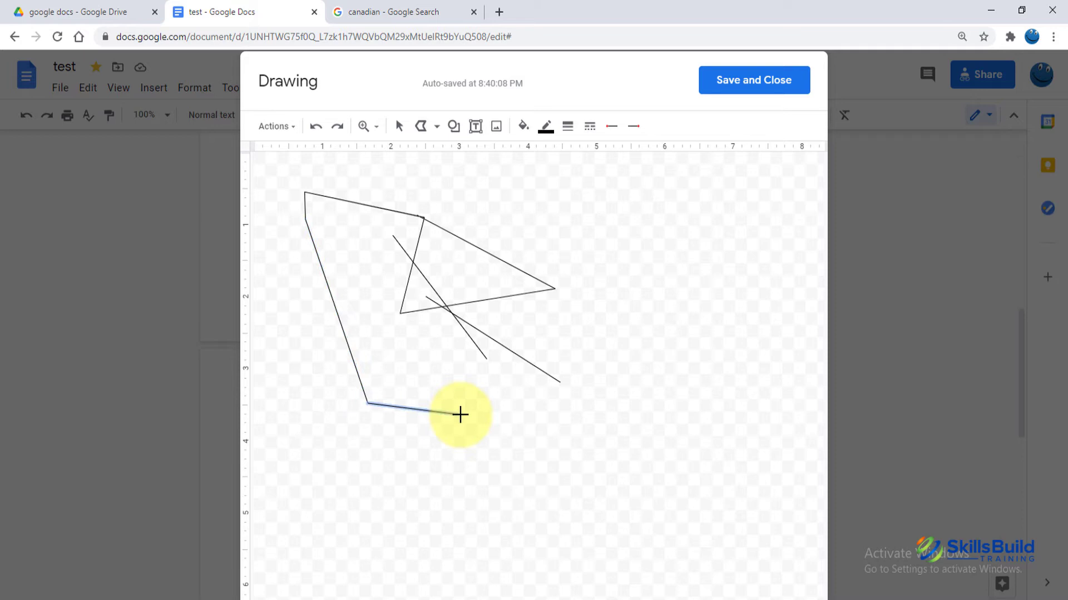
# Draw a second open polyline across the existing lines, about 2.7 in wide and 3.3 in tall, with connected straight segments.
pyautogui.click(595, 398)
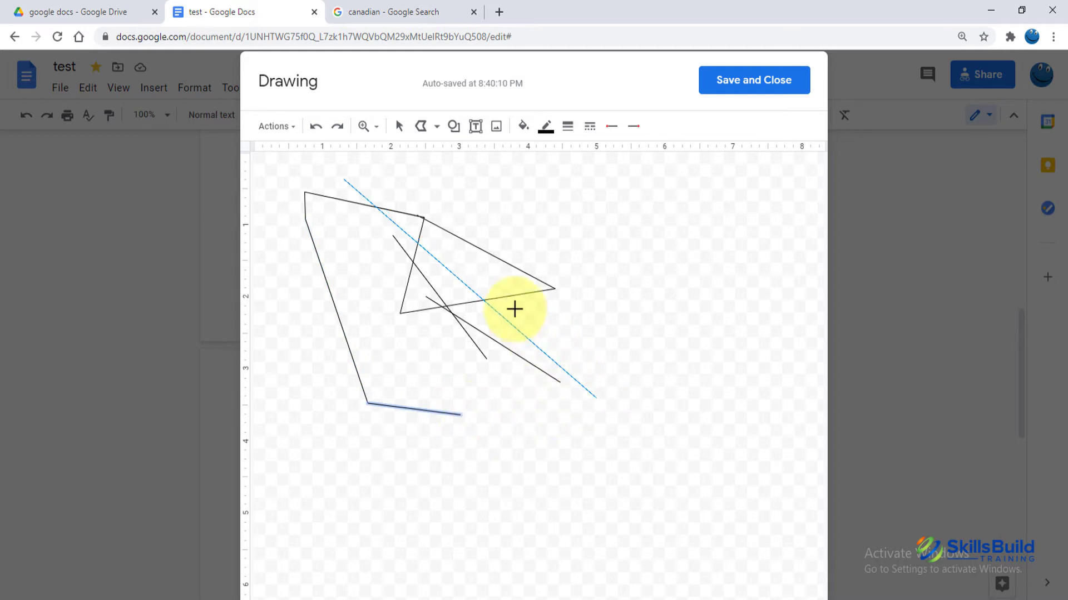
pyautogui.click(410, 195)
pyautogui.click(419, 354)
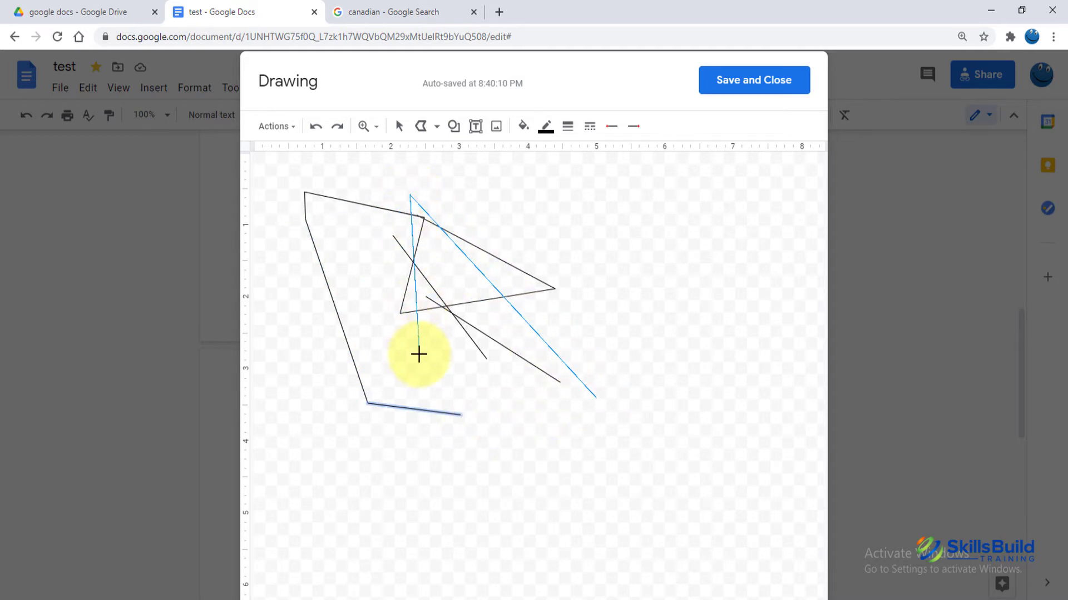
pyautogui.click(521, 431)
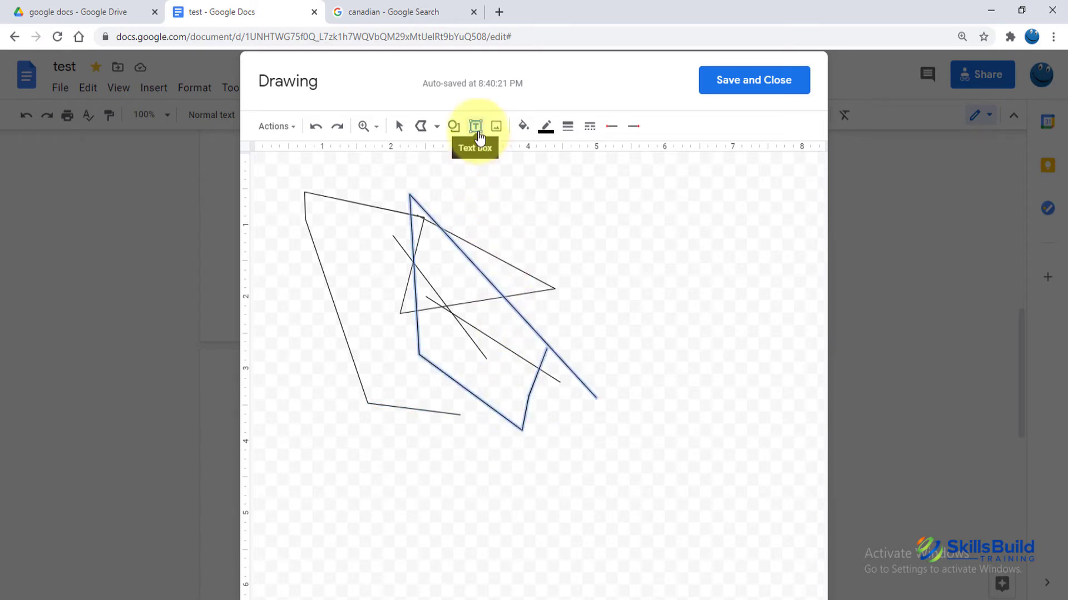
# Add a text box about 2.6 in wide beside the triangle's tip, containing the text "skillsbuild".
pyautogui.click(478, 132)
pyautogui.moveTo(559, 227); pyautogui.dragTo(736, 367)
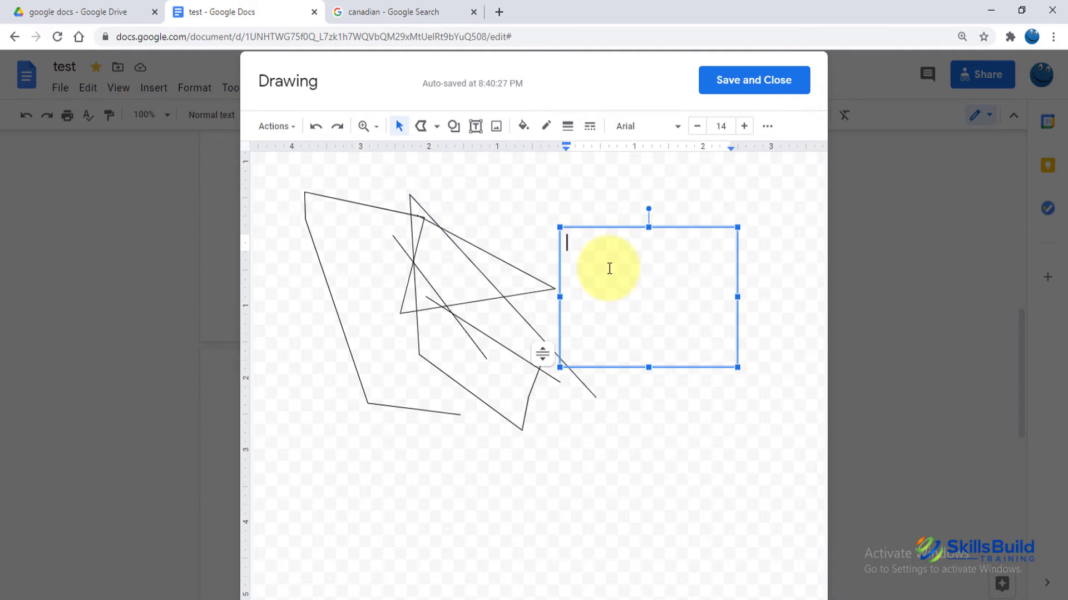
pyautogui.write('ski')
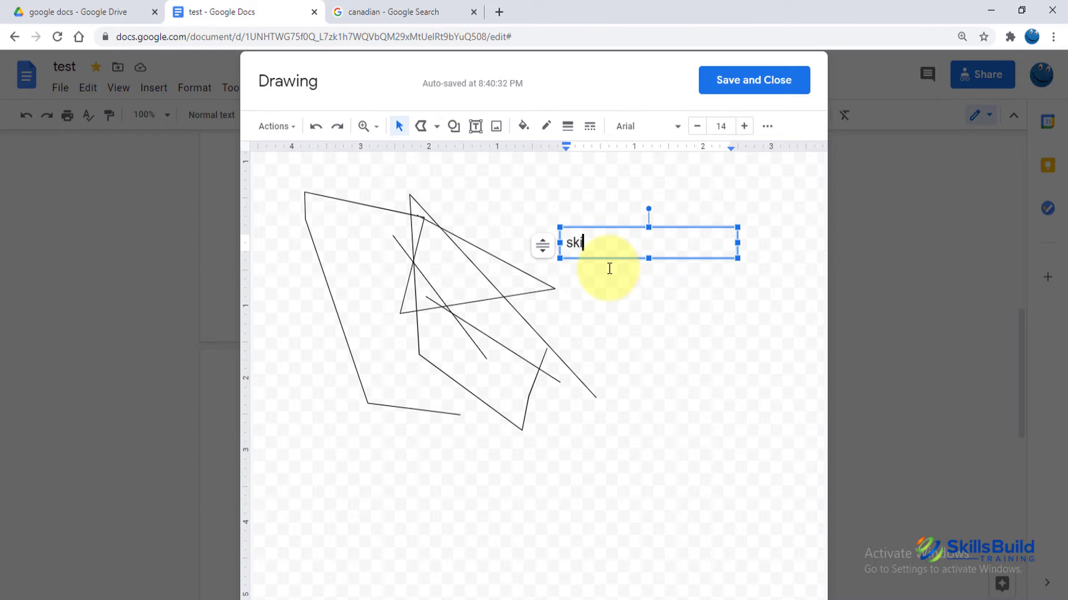
pyautogui.write('llsbuild')
pyautogui.click(614, 303)
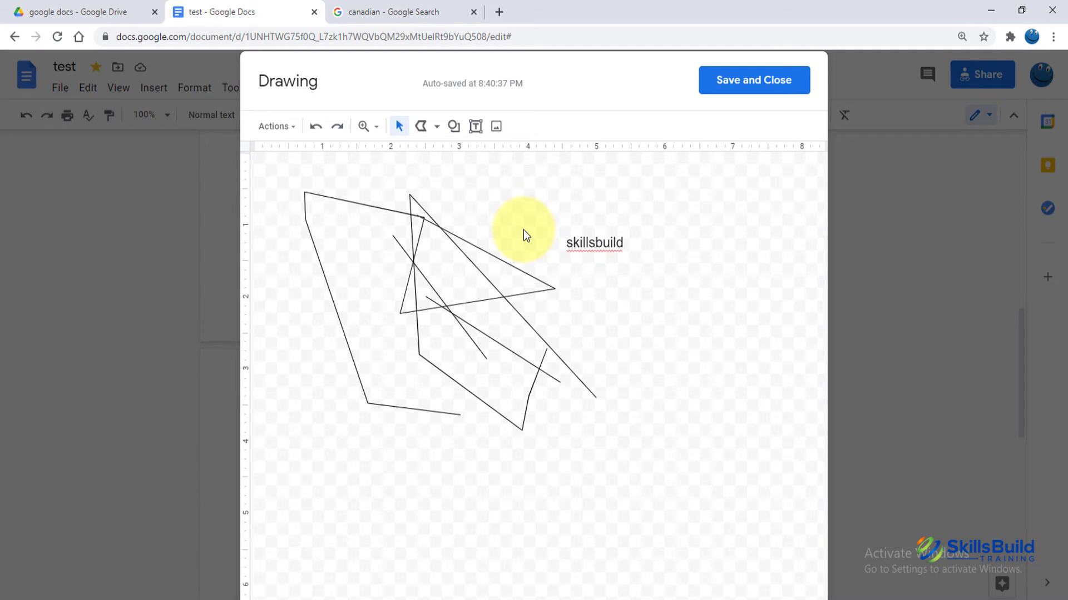
pyautogui.click(291, 133)
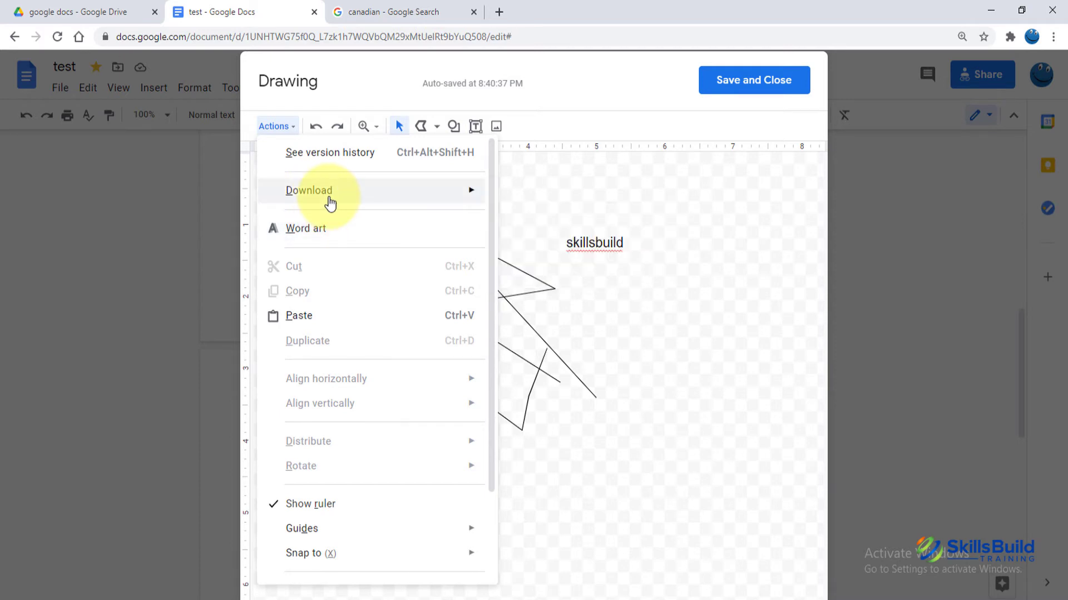
pyautogui.moveTo(331, 203)
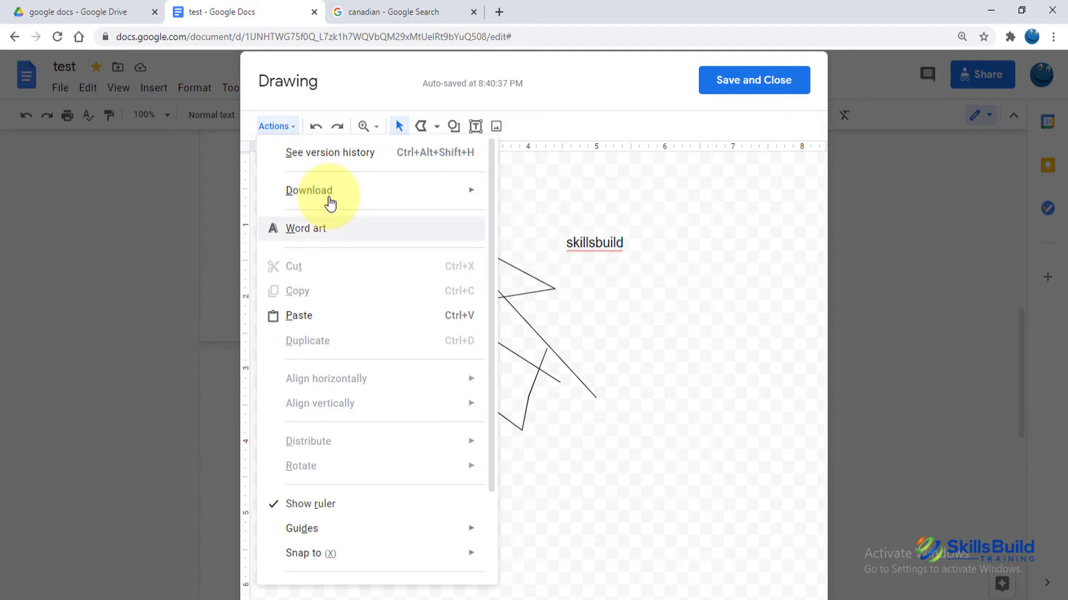
pyautogui.scroll(-2, 330, 203)
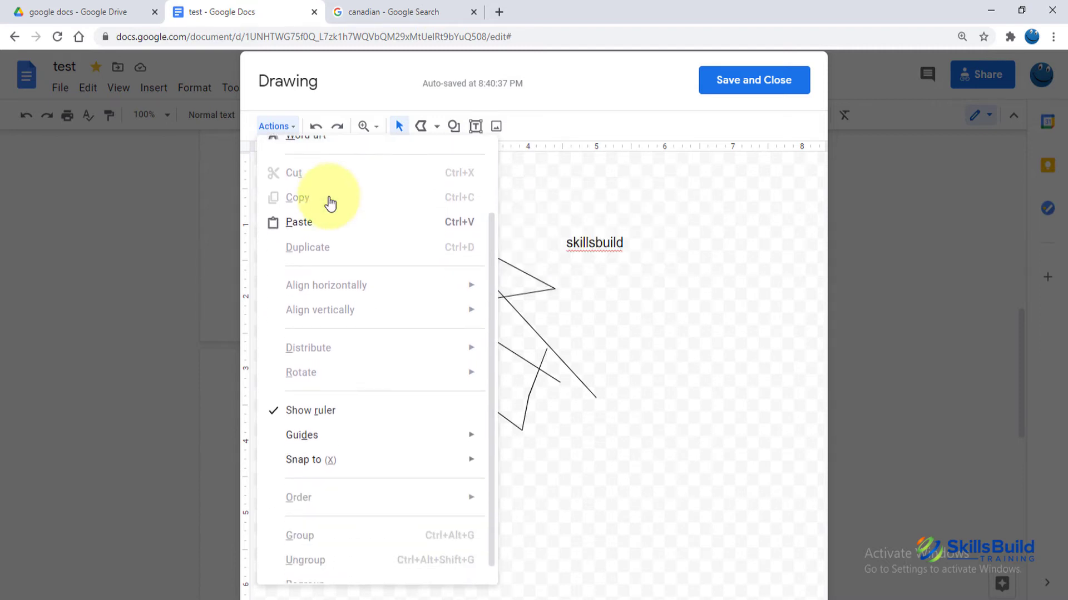
pyautogui.scroll(-1, 330, 203)
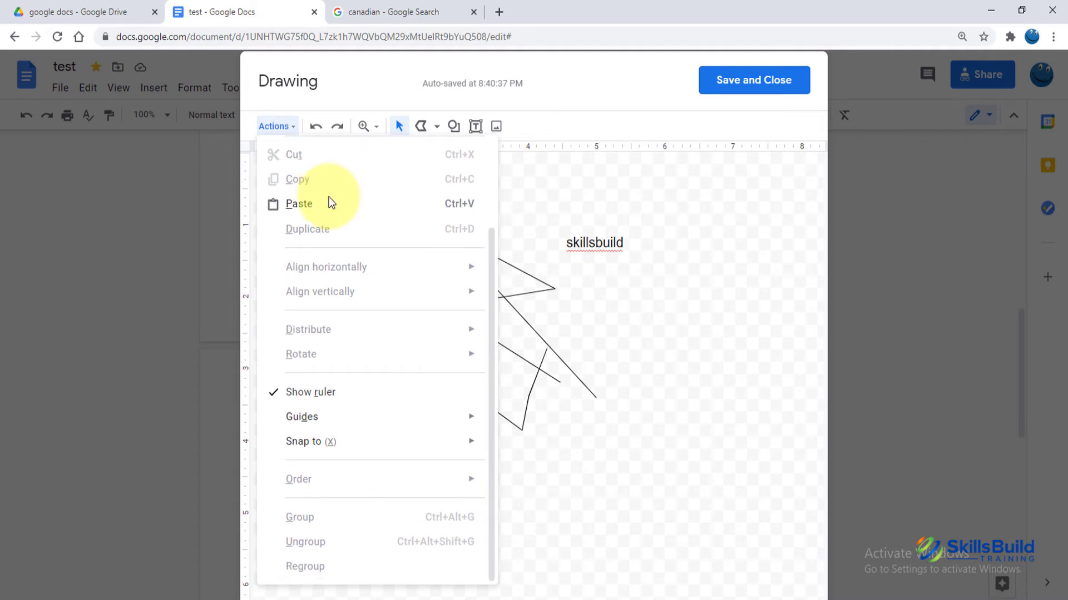
pyautogui.click(554, 338)
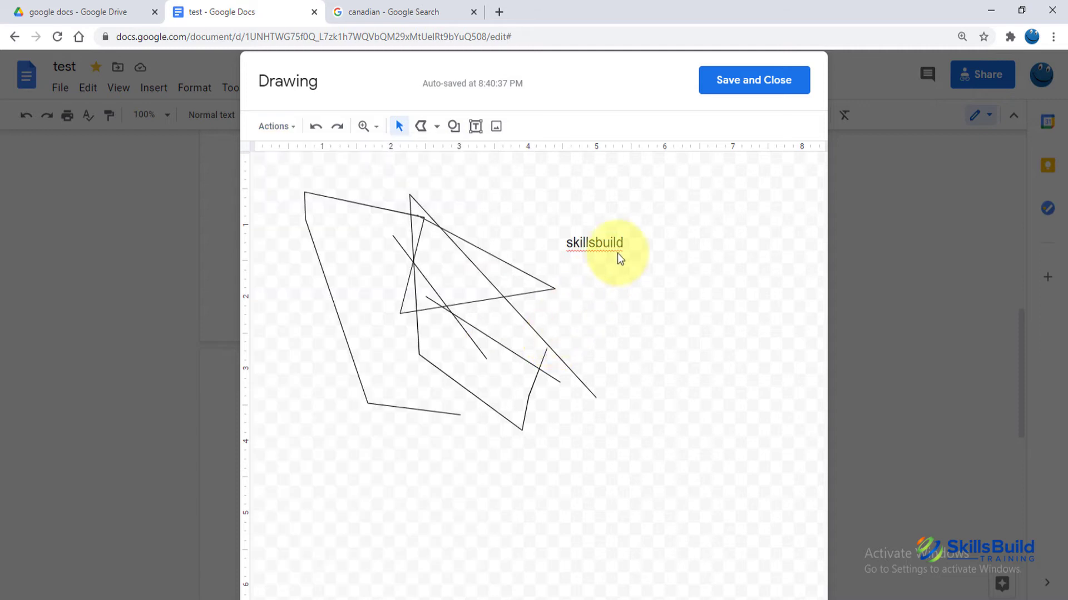
# Save the drawing with its lines and text into the document and close the drawing editor.
pyautogui.click(746, 82)
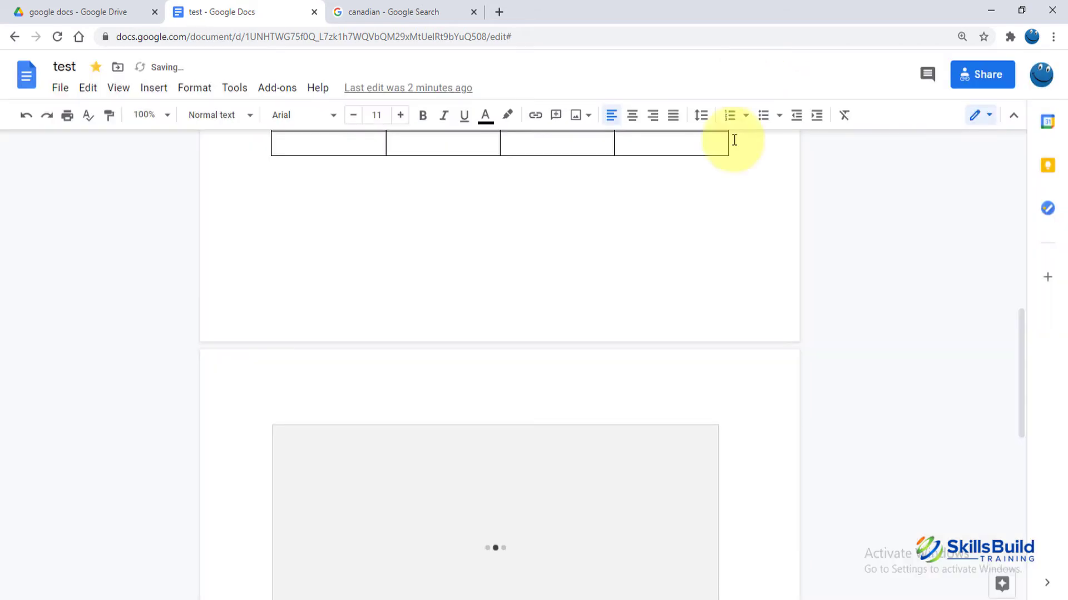
pyautogui.scroll(-3, 694, 283)
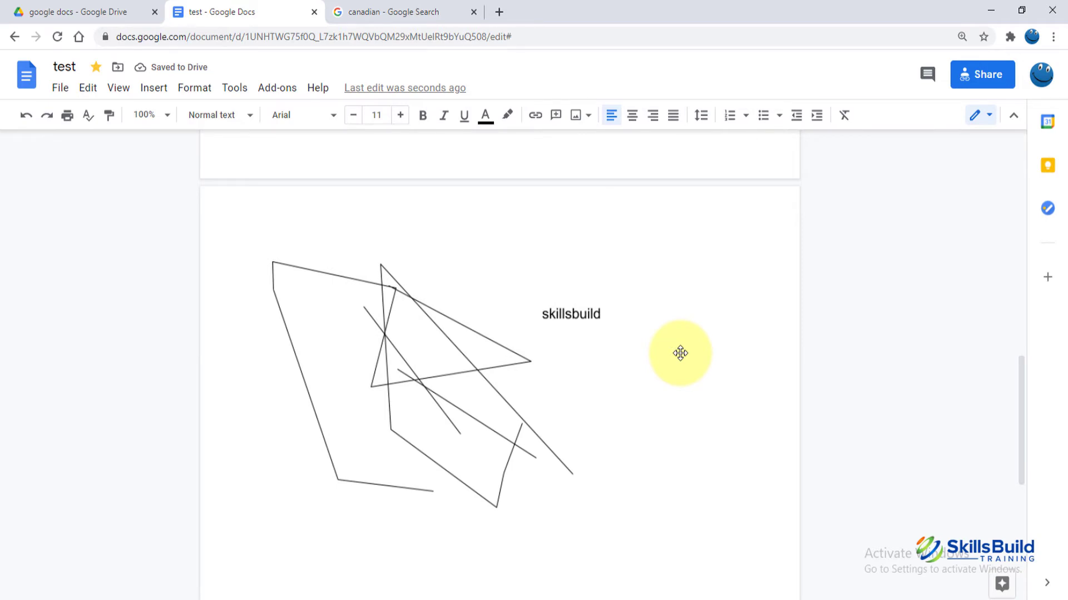
pyautogui.scroll(-1, 680, 353)
pyautogui.scroll(-1, 680, 354)
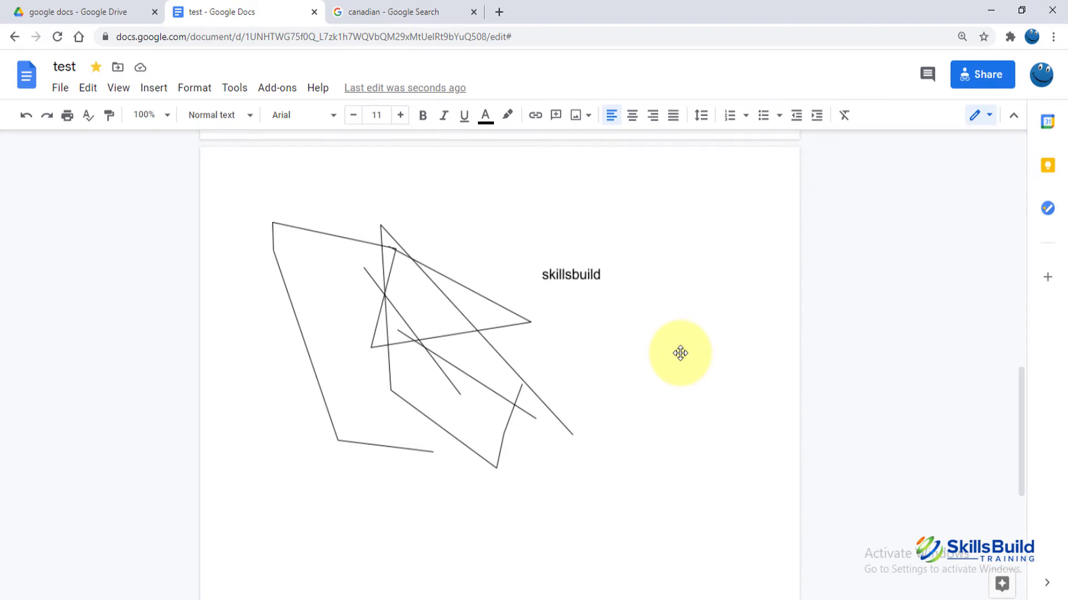
# Insert a bar chart on the empty line below the embedded drawing.
pyautogui.scroll(-4, 680, 353)
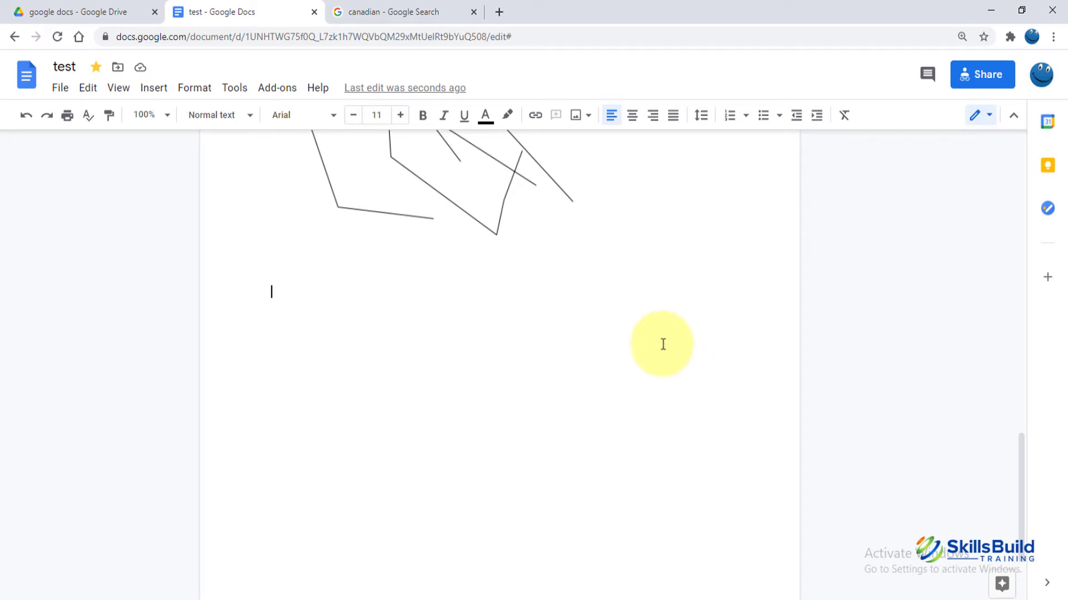
pyautogui.click(154, 88)
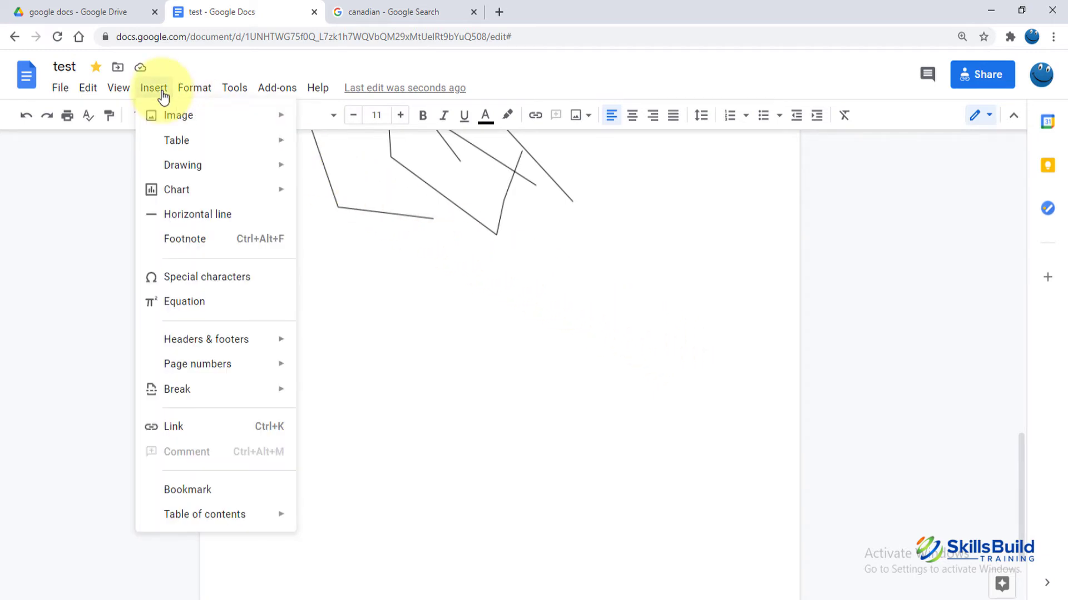
pyautogui.moveTo(258, 184)
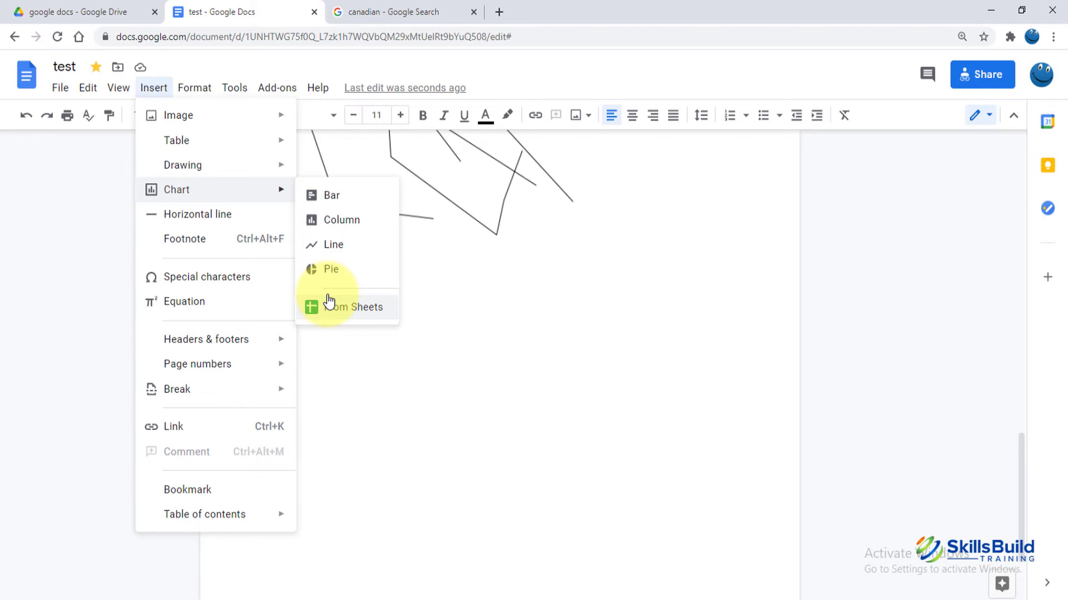
pyautogui.click(363, 206)
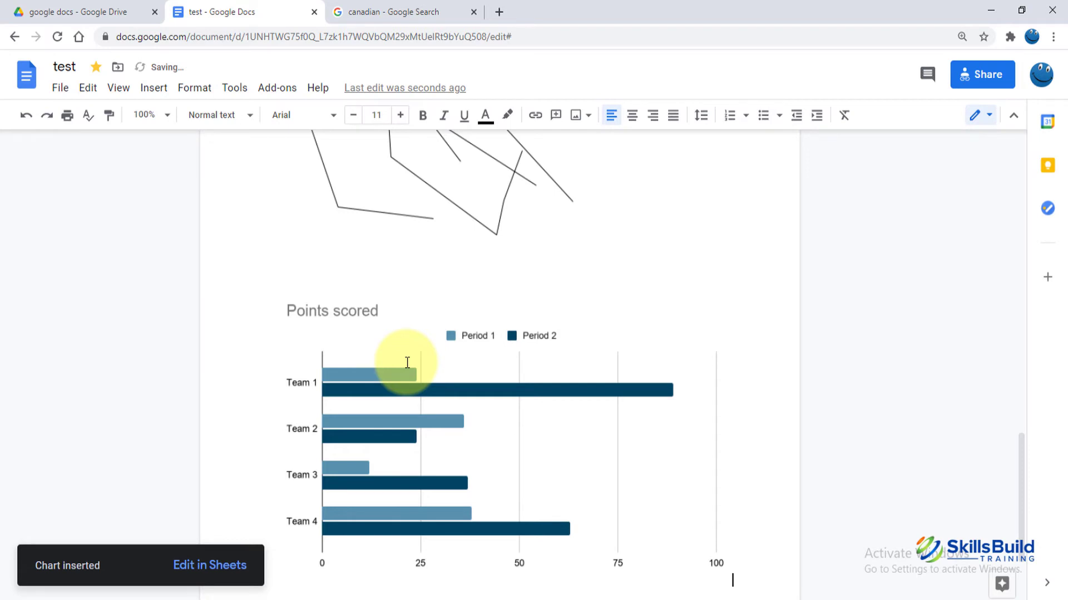
# Insert a line chart directly after the bar chart.
pyautogui.scroll(-2, 406, 362)
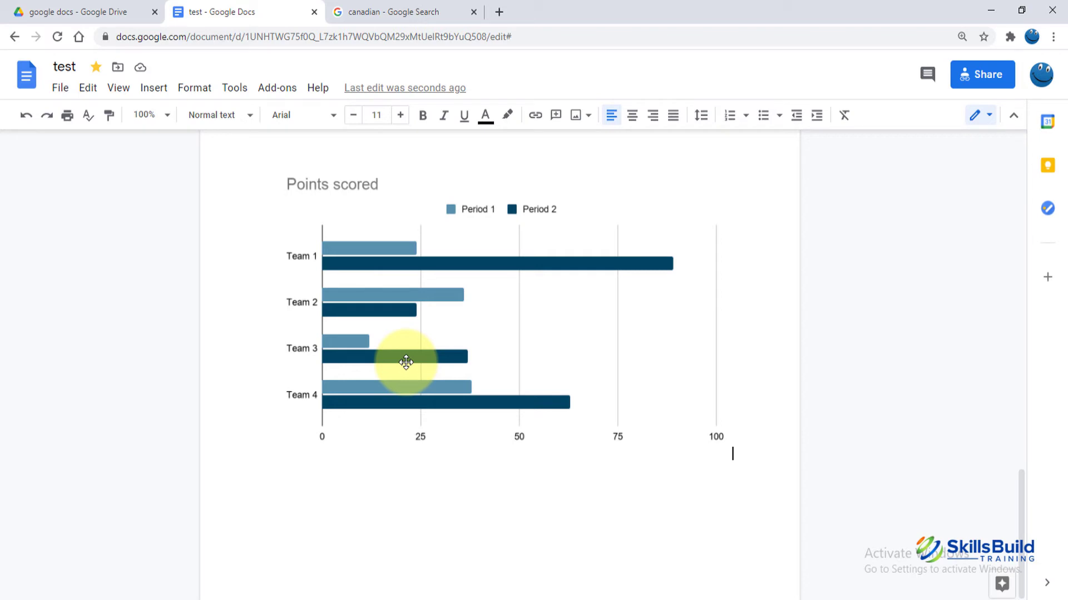
pyautogui.hotkey('alt', 'i')
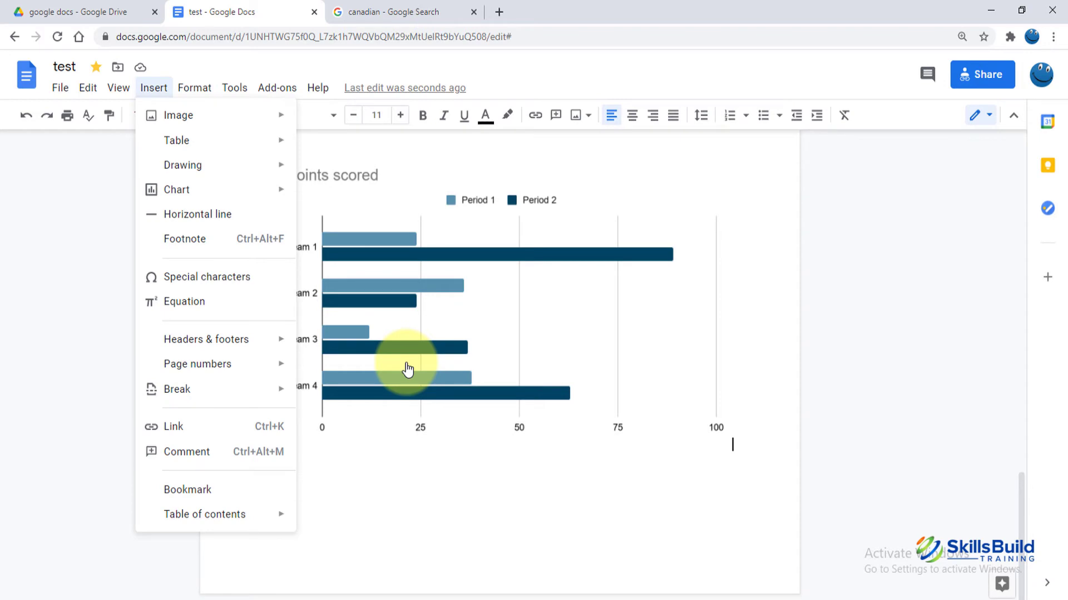
pyautogui.moveTo(211, 195)
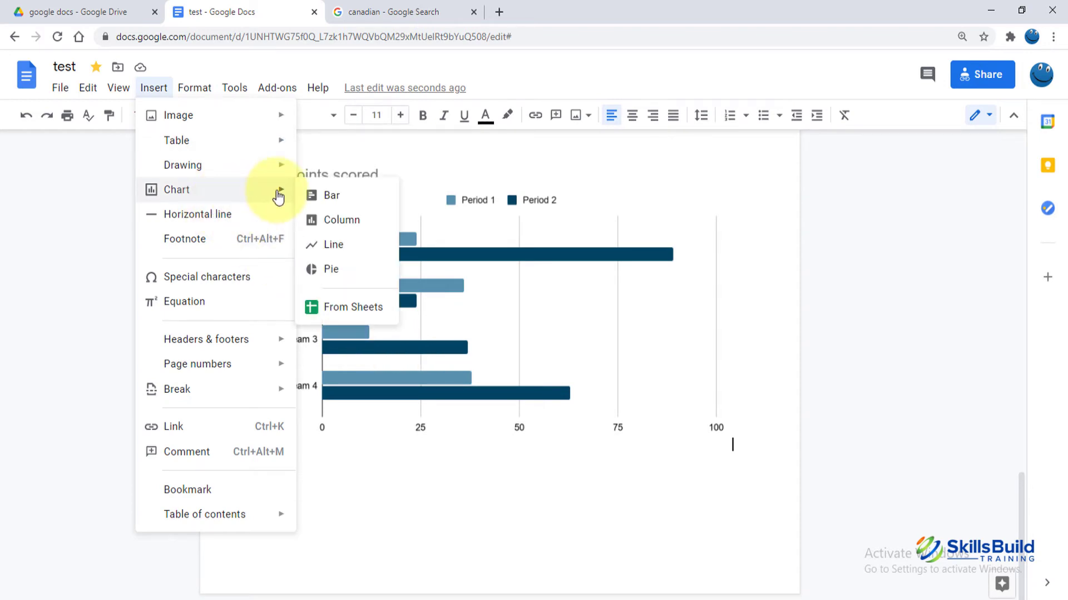
pyautogui.click(322, 247)
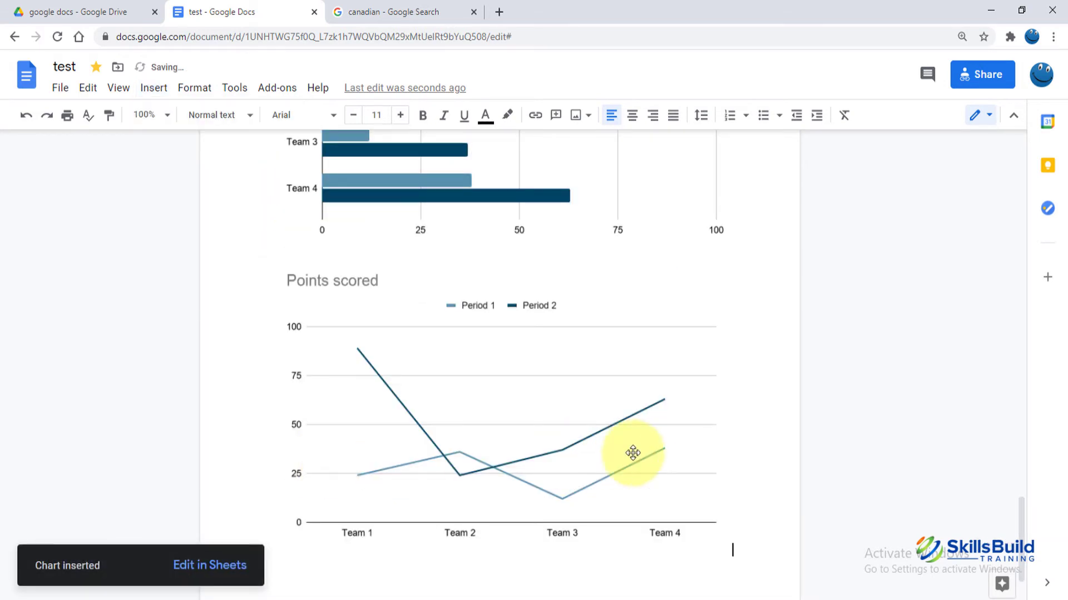
# Insert a pie chart after the line chart.
pyautogui.scroll(-3, 631, 453)
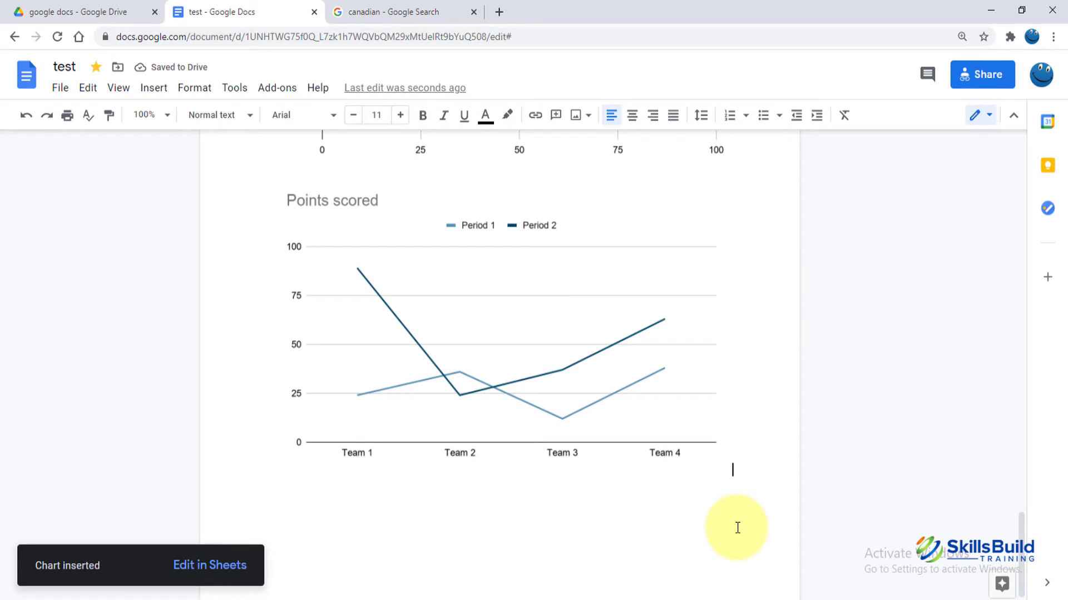
pyautogui.click(154, 88)
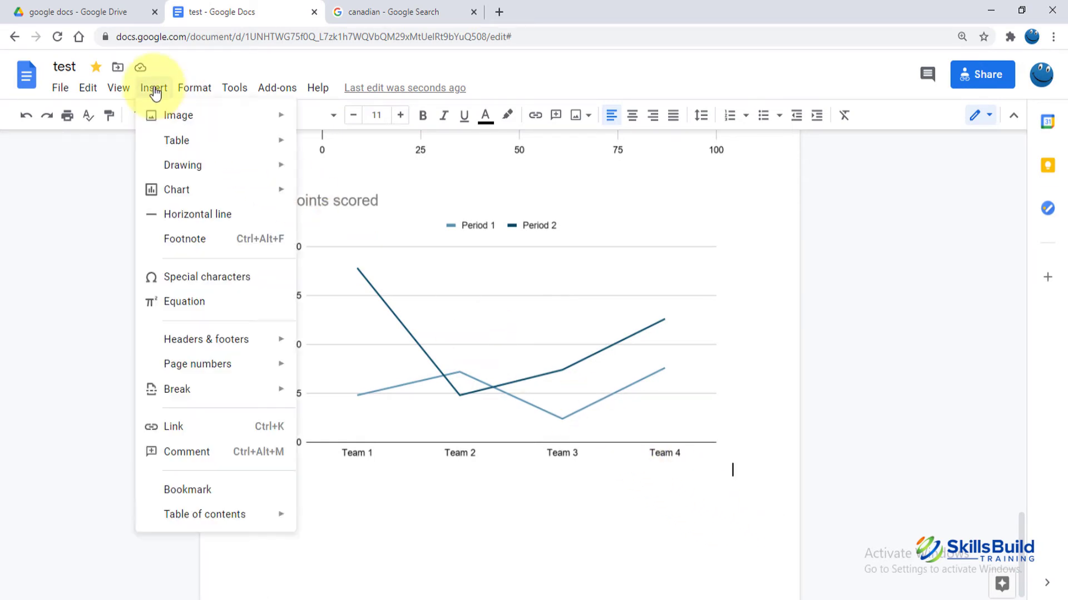
pyautogui.moveTo(272, 193)
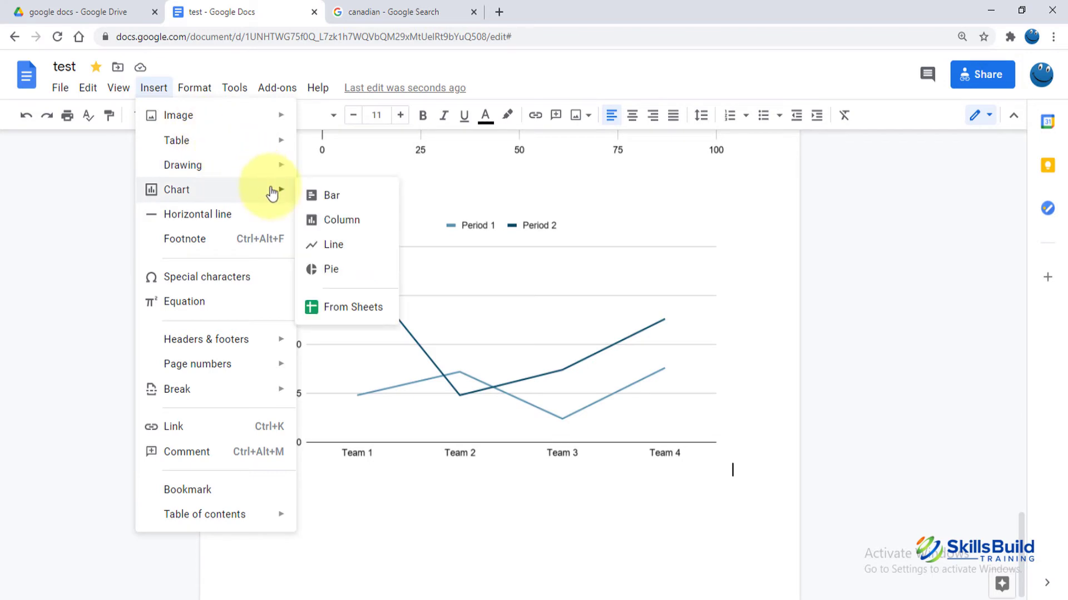
pyautogui.click(323, 269)
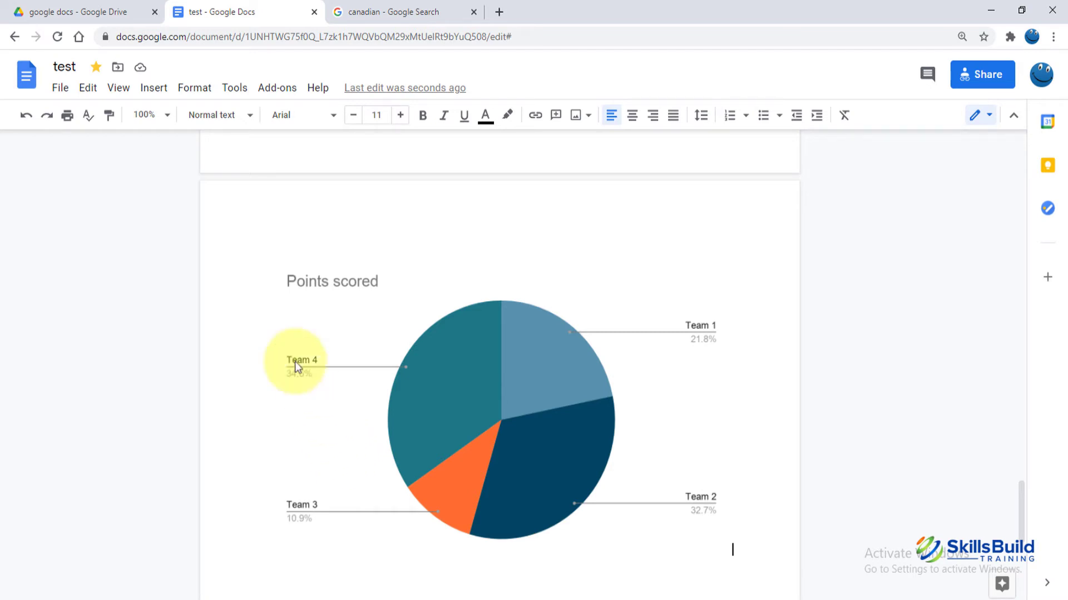
# Add a header to the page that contains the pie chart.
pyautogui.click(152, 103)
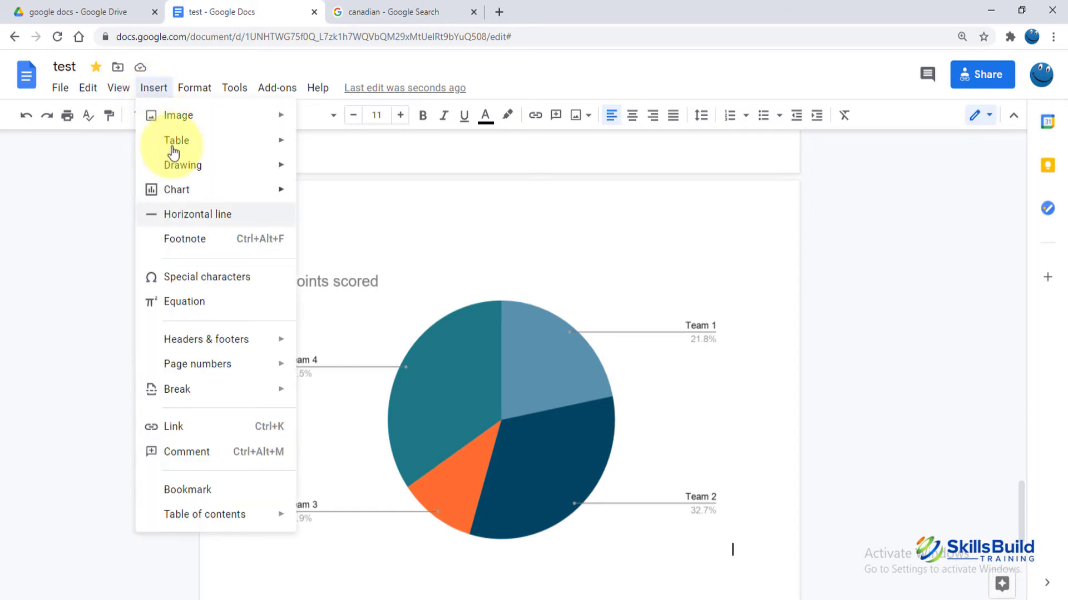
pyautogui.moveTo(246, 328)
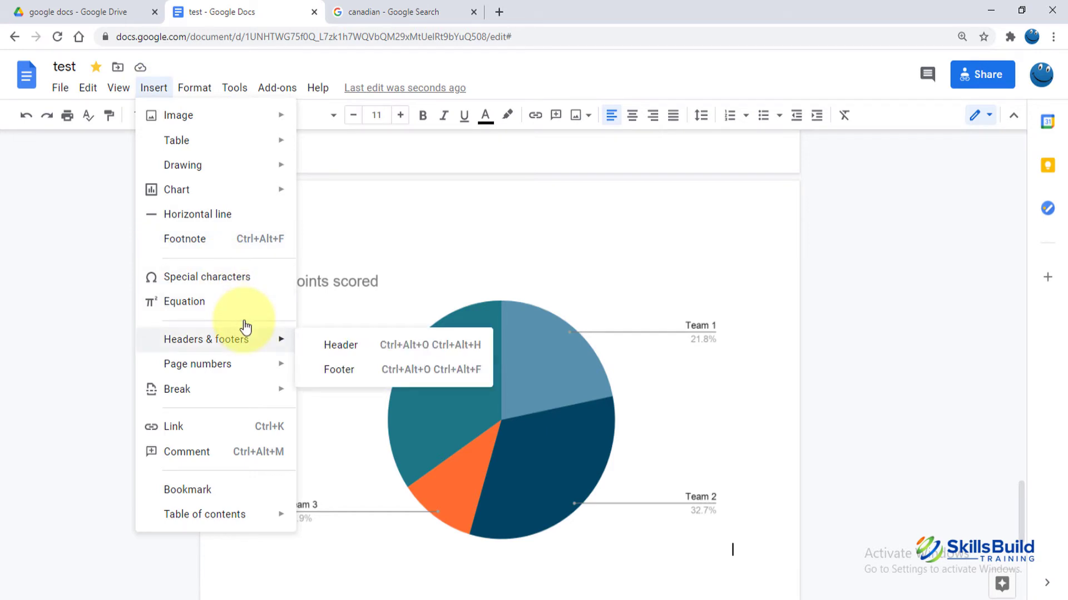
pyautogui.click(326, 355)
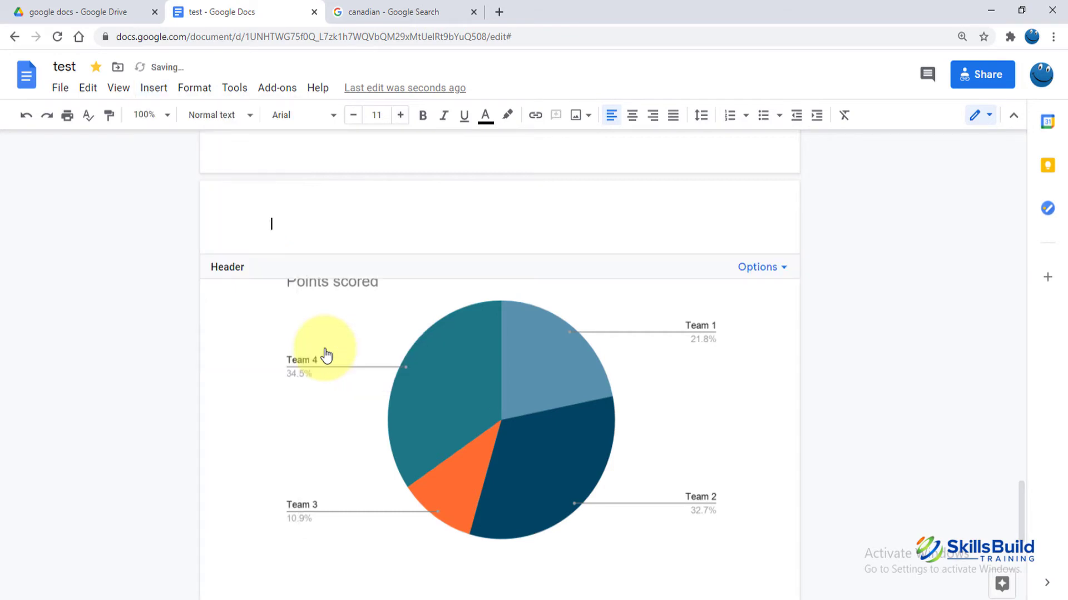
# Set the header and footer layout to use a different first page and different odd and even pages.
pyautogui.click(773, 279)
pyautogui.click(777, 296)
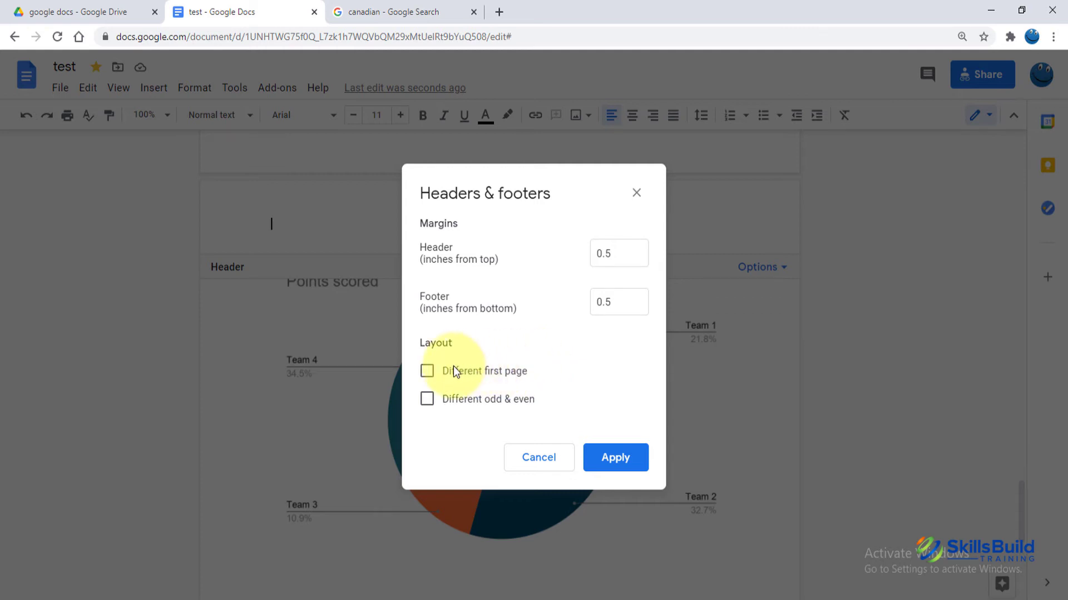
pyautogui.click(427, 371)
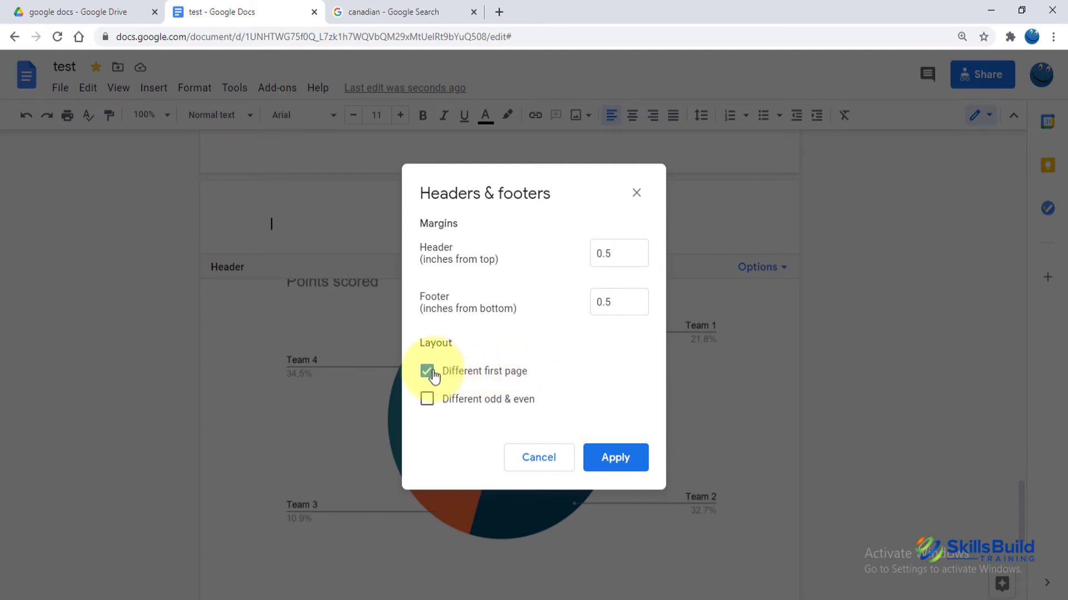
pyautogui.click(430, 400)
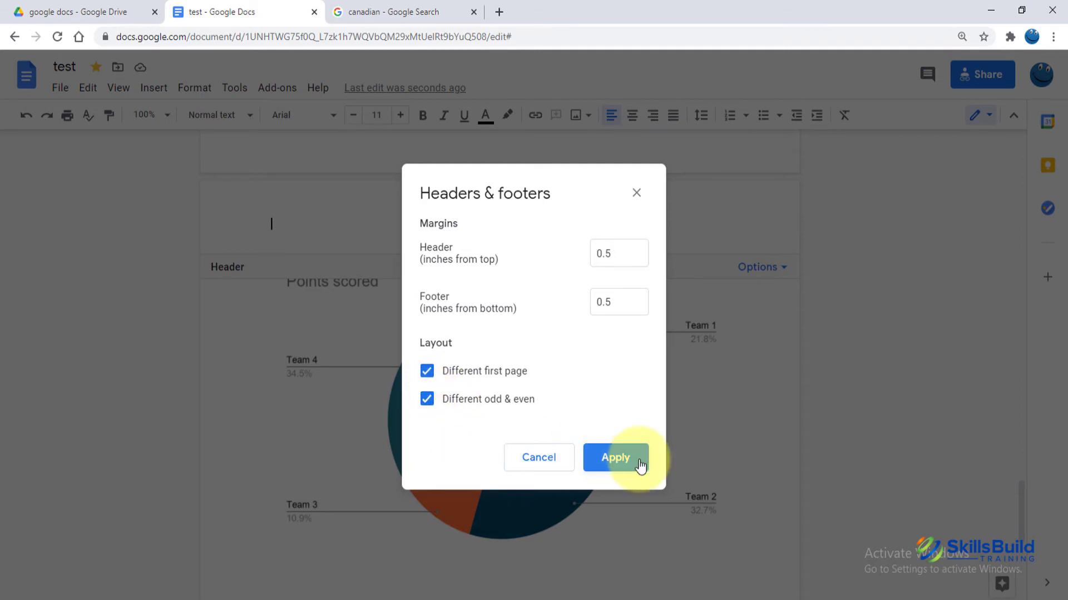
pyautogui.click(615, 458)
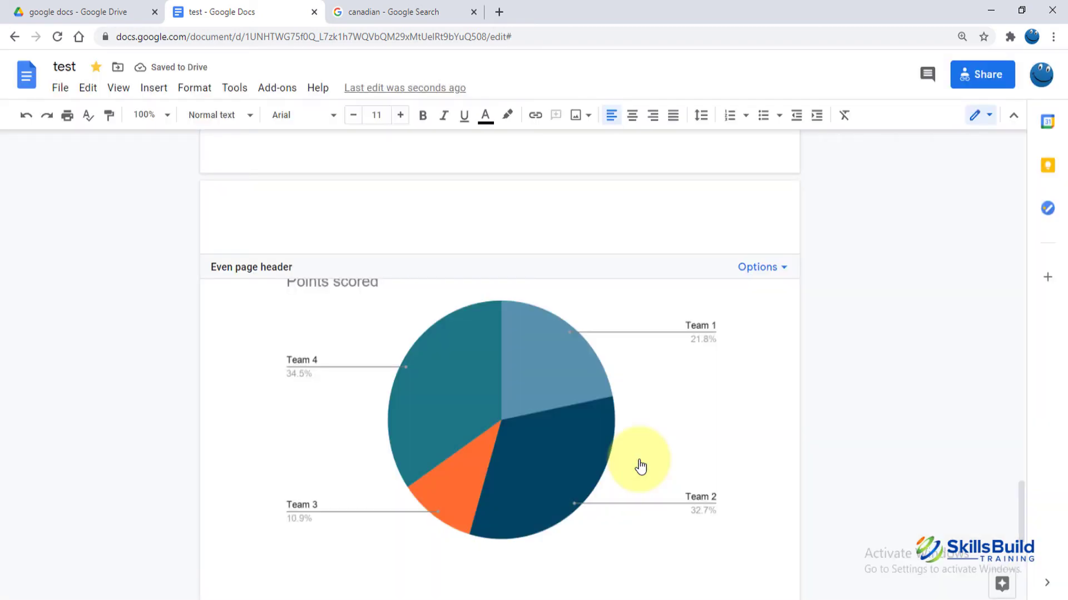
# Enter "Skillsbuild" in the even page header and start a new line below it.
pyautogui.write('skil')
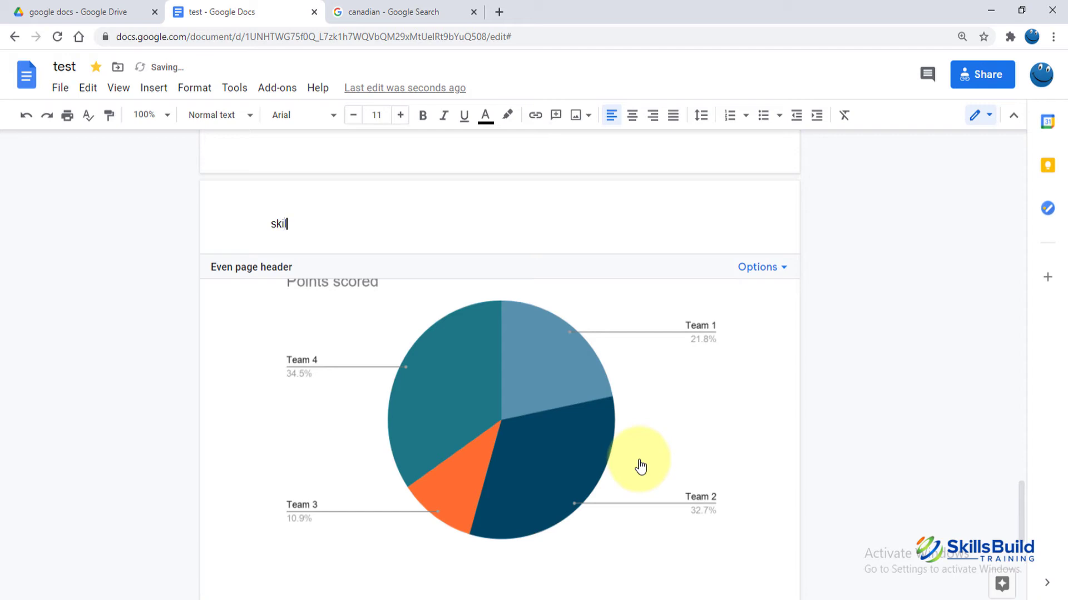
pyautogui.write('lsbuild')
pyautogui.press('Return')
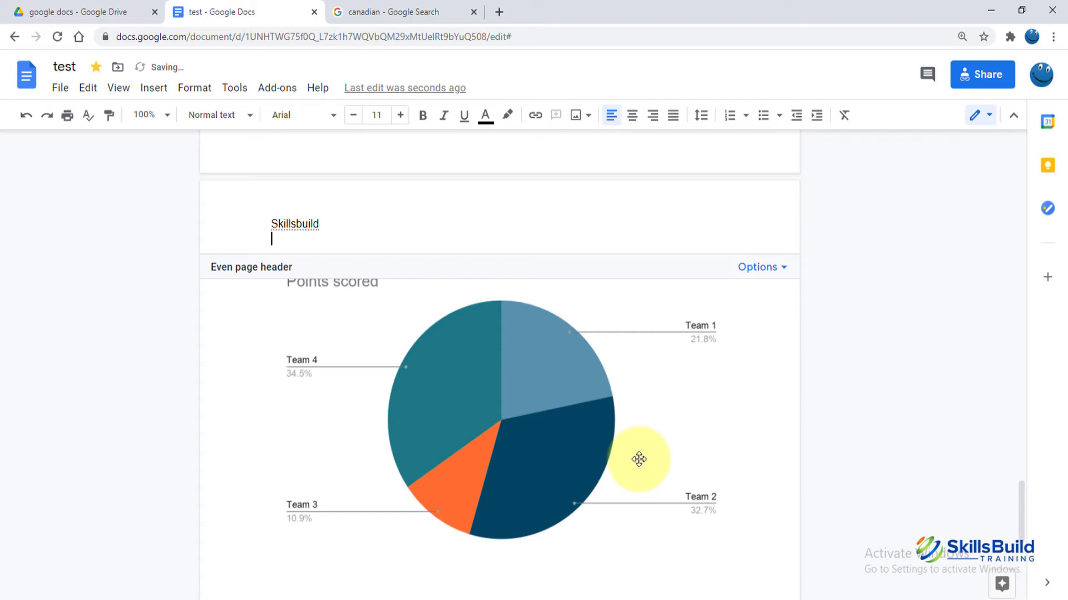
# Leave the even page header and place the text cursor right after the pie chart.
pyautogui.doubleClick(758, 564)
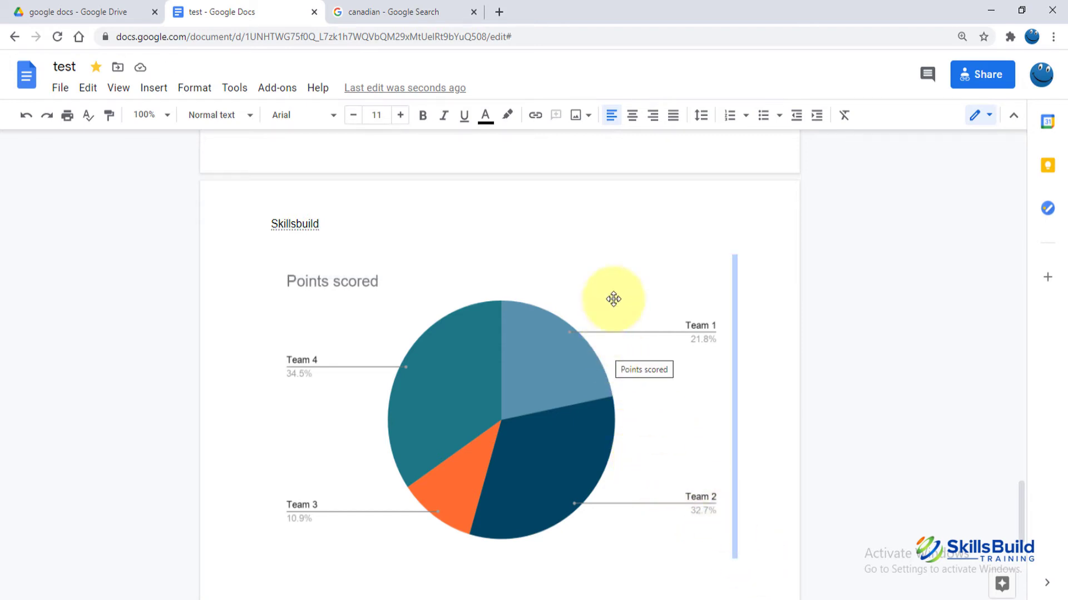
pyautogui.click(613, 298)
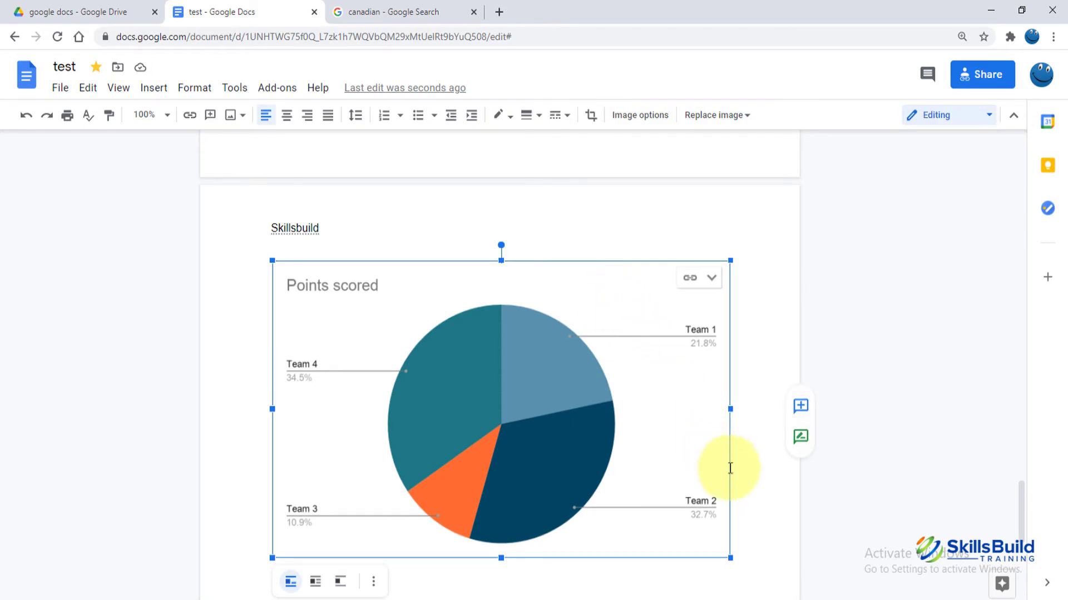
pyautogui.click(755, 505)
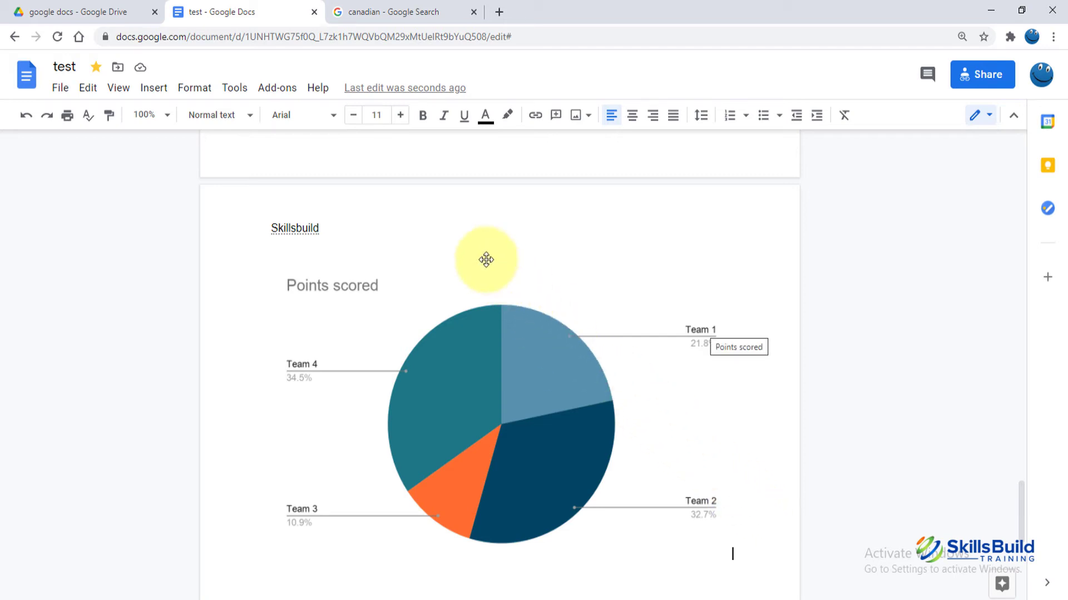
# Add a footer to the page that contains the pie chart.
pyautogui.scroll(4, 487, 256)
pyautogui.scroll(-2, 487, 260)
pyautogui.hotkey('alt', 'i')
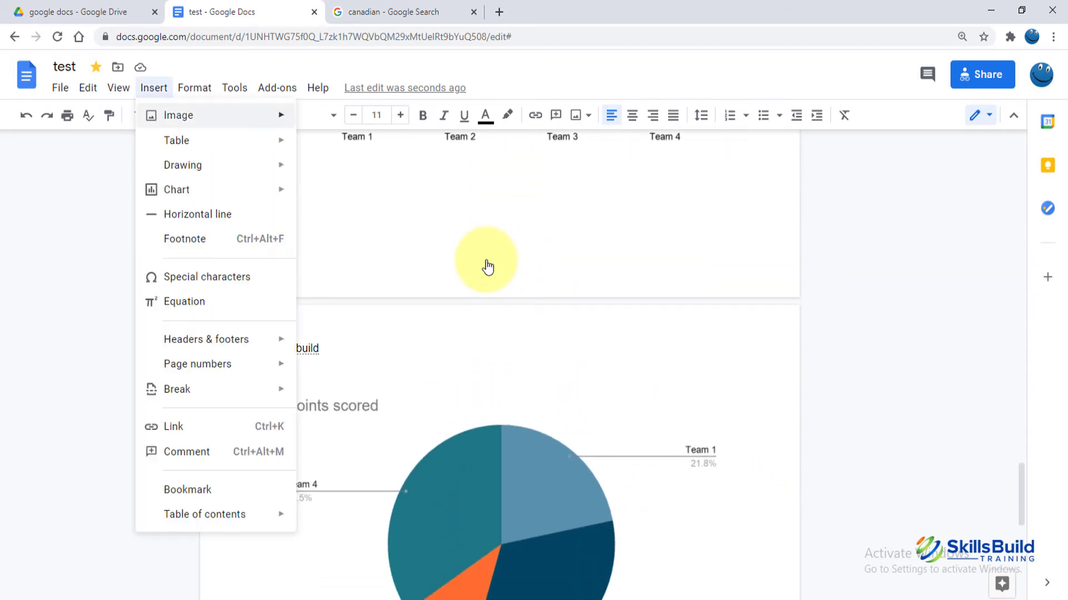
pyautogui.press('Down')
pyautogui.press('Down')
pyautogui.press('Down')
pyautogui.press('Down')
pyautogui.press('Down')
pyautogui.press('Down')
pyautogui.press('Down')
pyautogui.press('Down')
pyautogui.press('Right')
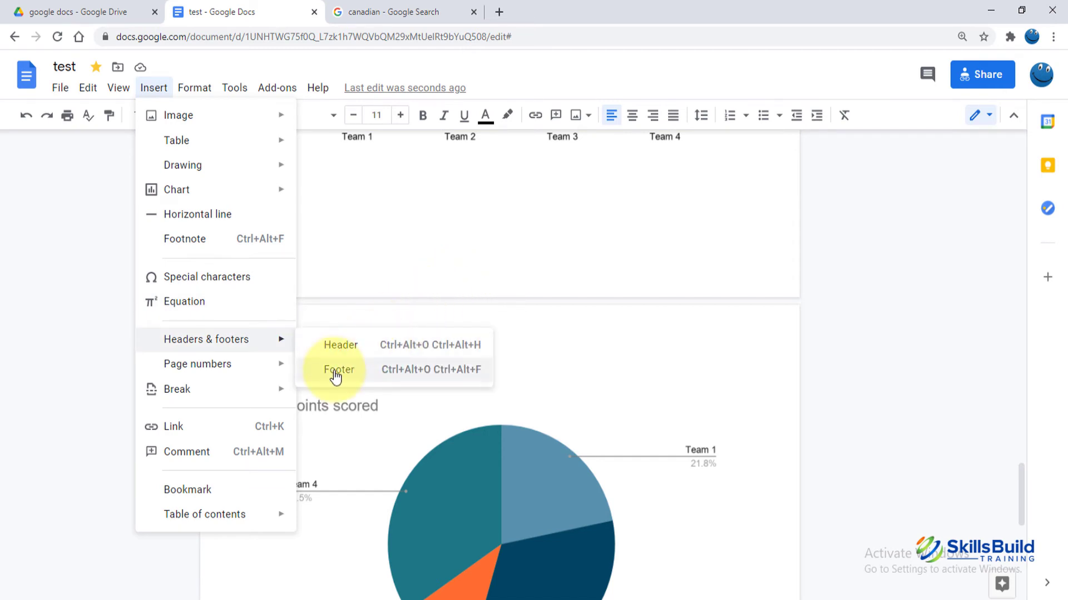
pyautogui.click(336, 371)
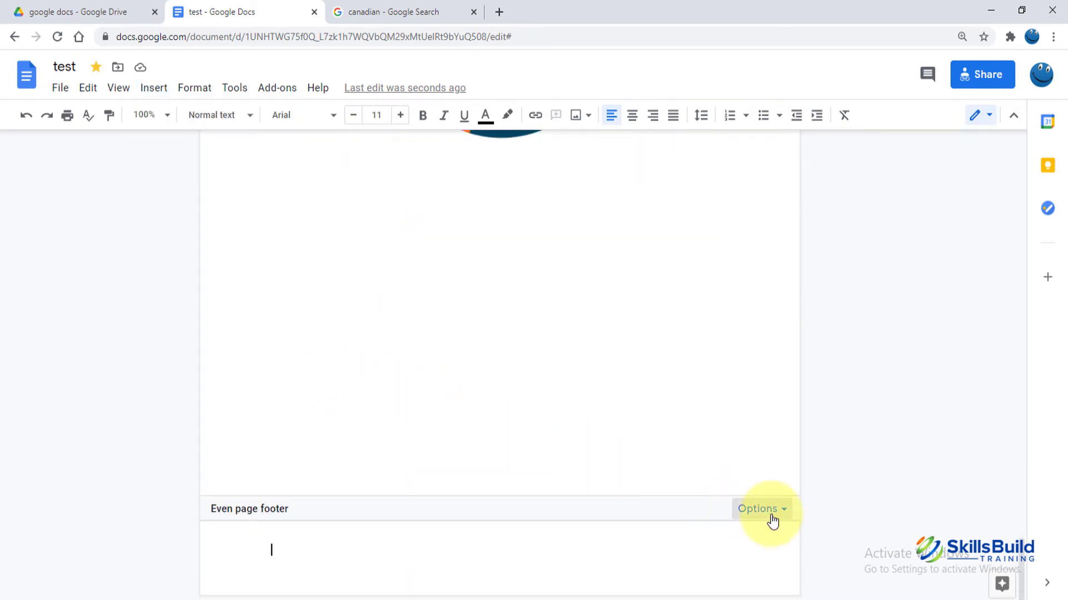
# Apply the footer format with different first page and different odd and even pages, and enter "1" in the even page footer.
pyautogui.click(772, 521)
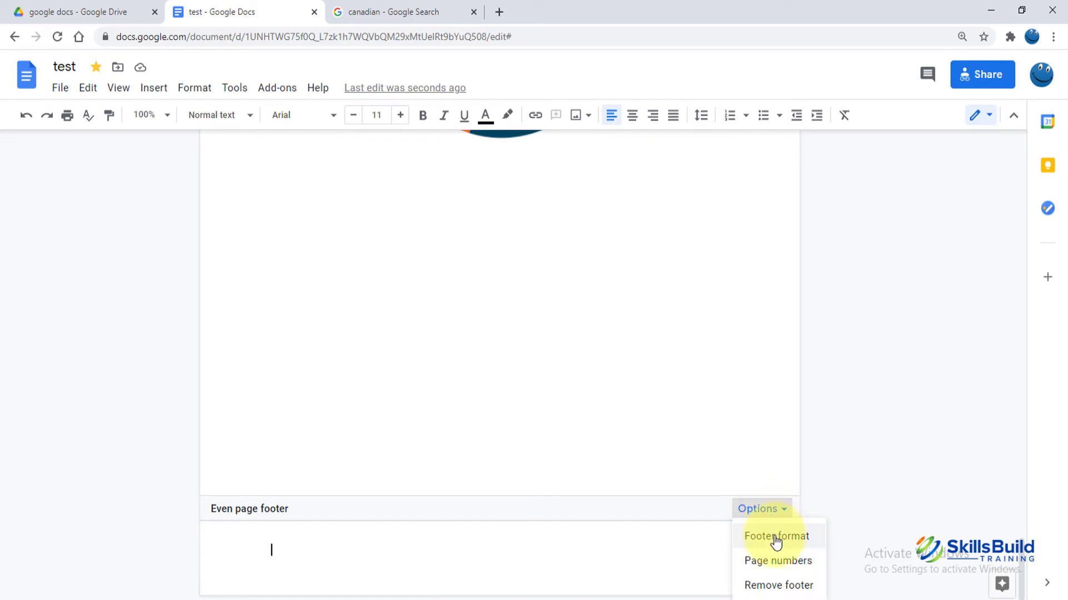
pyautogui.click(775, 535)
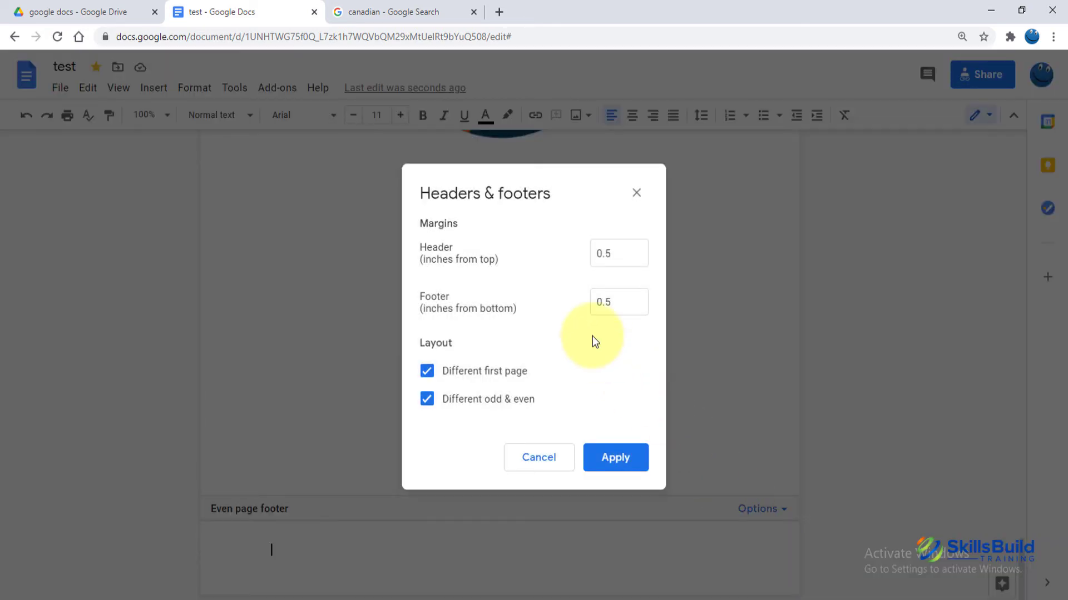
pyautogui.click(616, 459)
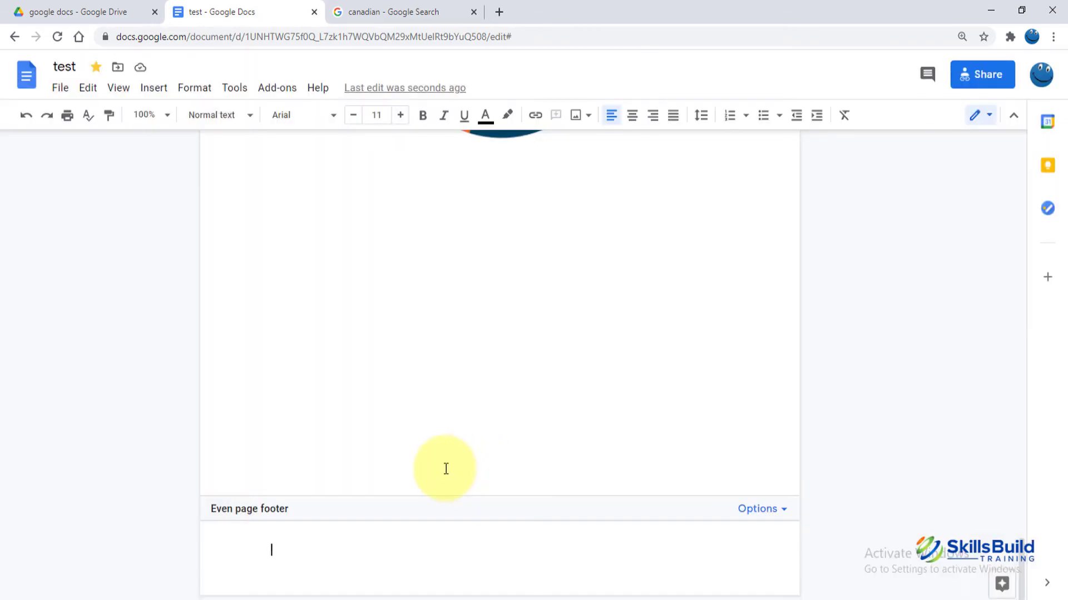
pyautogui.write('1')
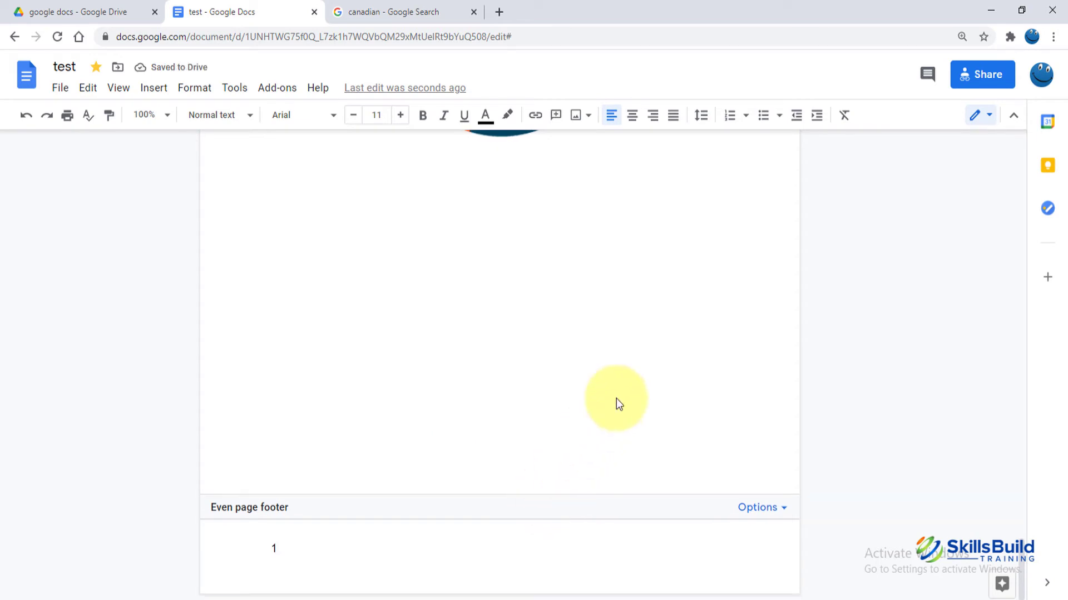
# Review the pie chart page with its header and footer, and remove the even page footer.
pyautogui.scroll(4, 681, 308)
pyautogui.click(681, 308)
pyautogui.scroll(2, 675, 378)
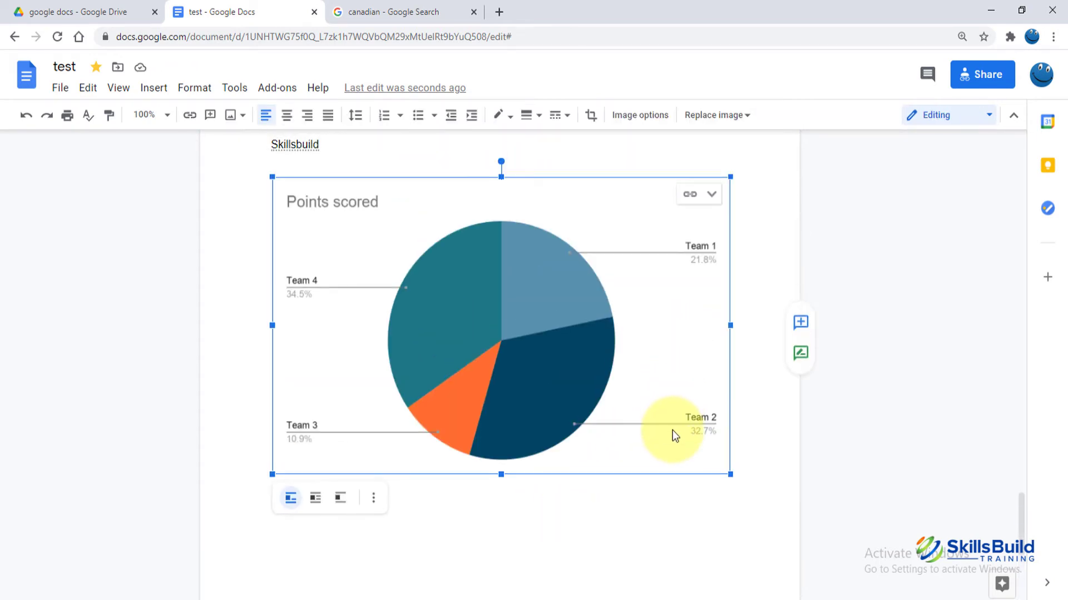
pyautogui.scroll(-5, 672, 430)
pyautogui.click(672, 431)
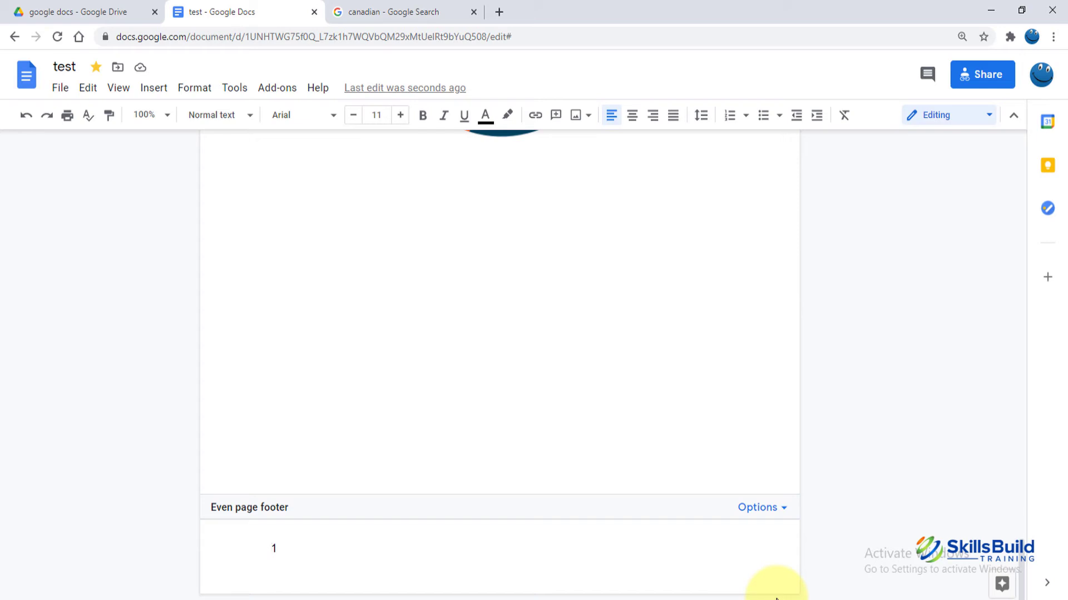
pyautogui.click(776, 516)
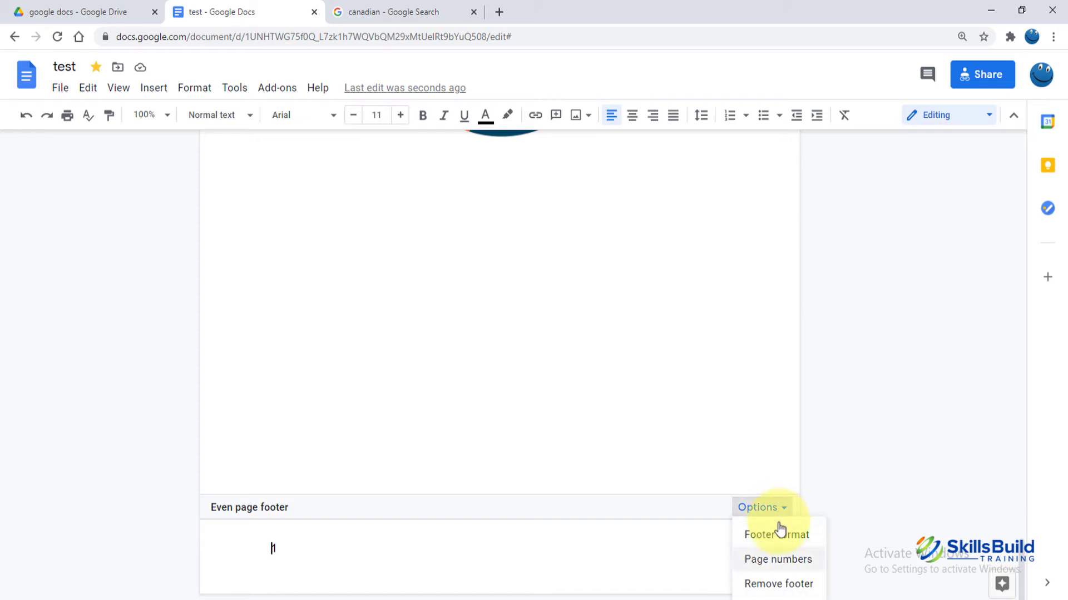
pyautogui.click(789, 584)
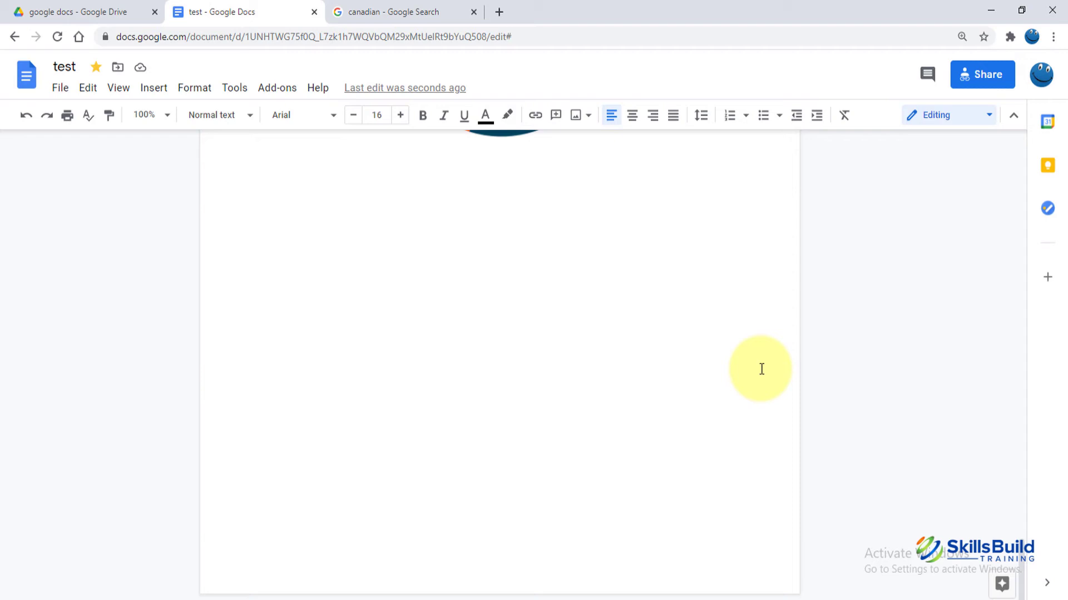
# Insert a page break at the start of the document, before the "Skillsbuild training" line.
pyautogui.scroll(10, 761, 369)
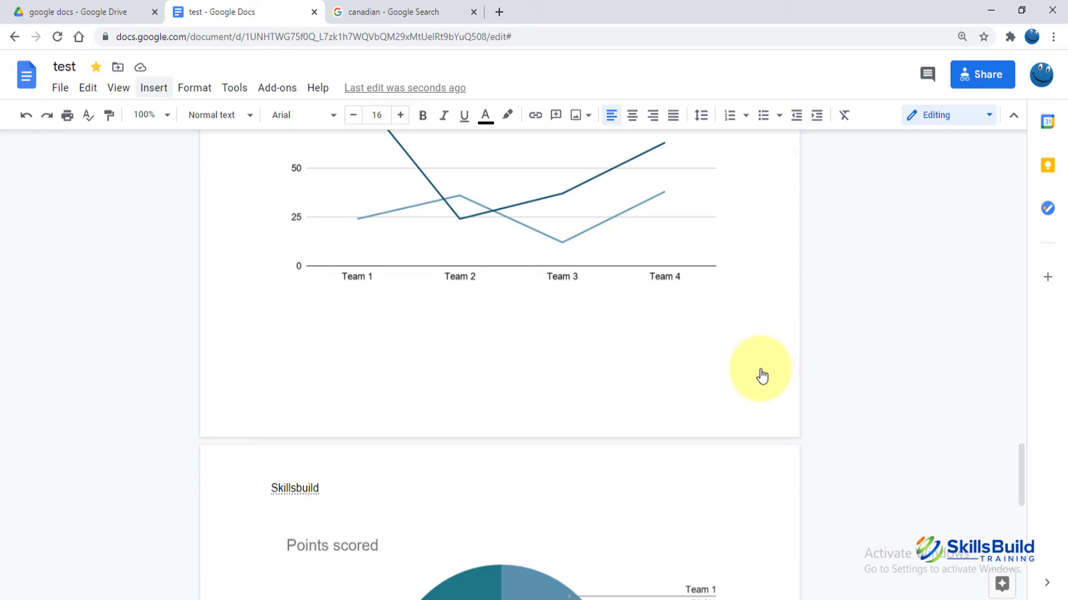
pyautogui.scroll(-4, 238, 262)
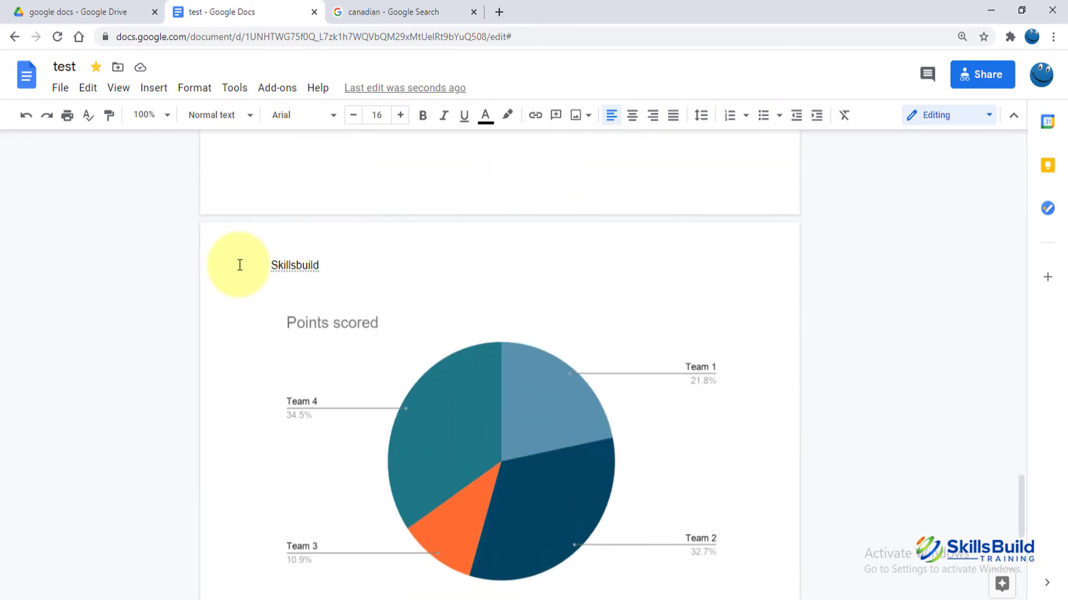
pyautogui.click(160, 91)
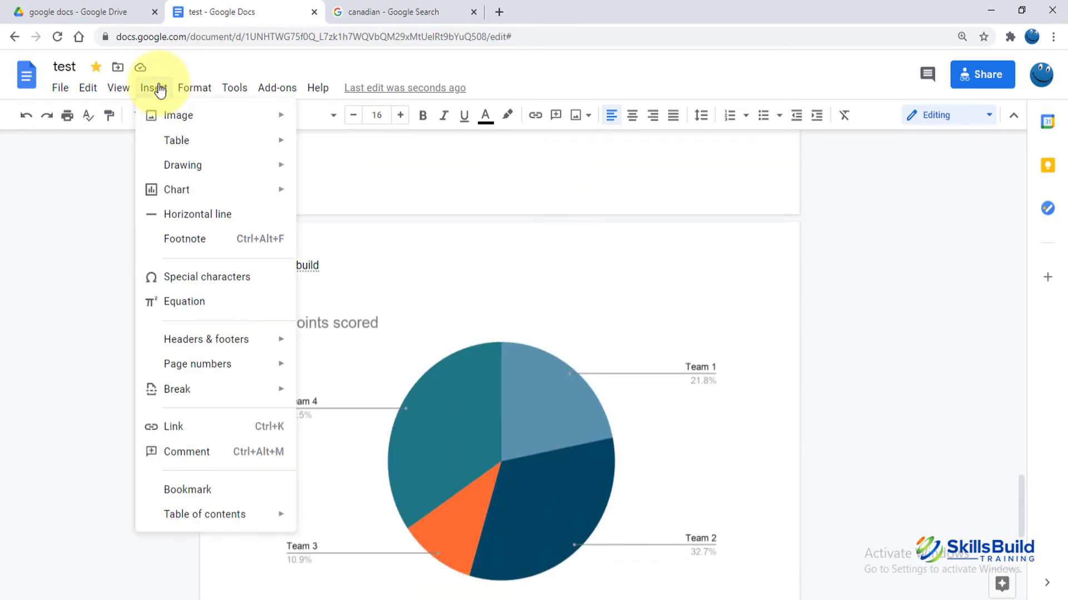
pyautogui.moveTo(278, 404)
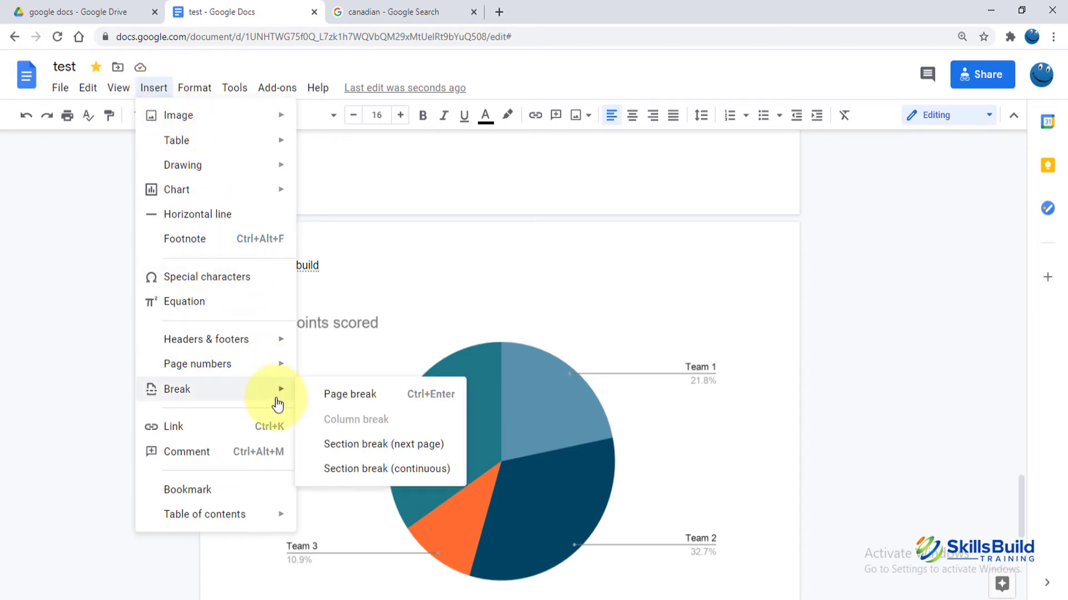
pyautogui.click(314, 402)
# Look through the pages from the cat picture to the pie chart to check the page break's effect on the layout.
pyautogui.scroll(10, 313, 400)
pyautogui.scroll(-5, 313, 399)
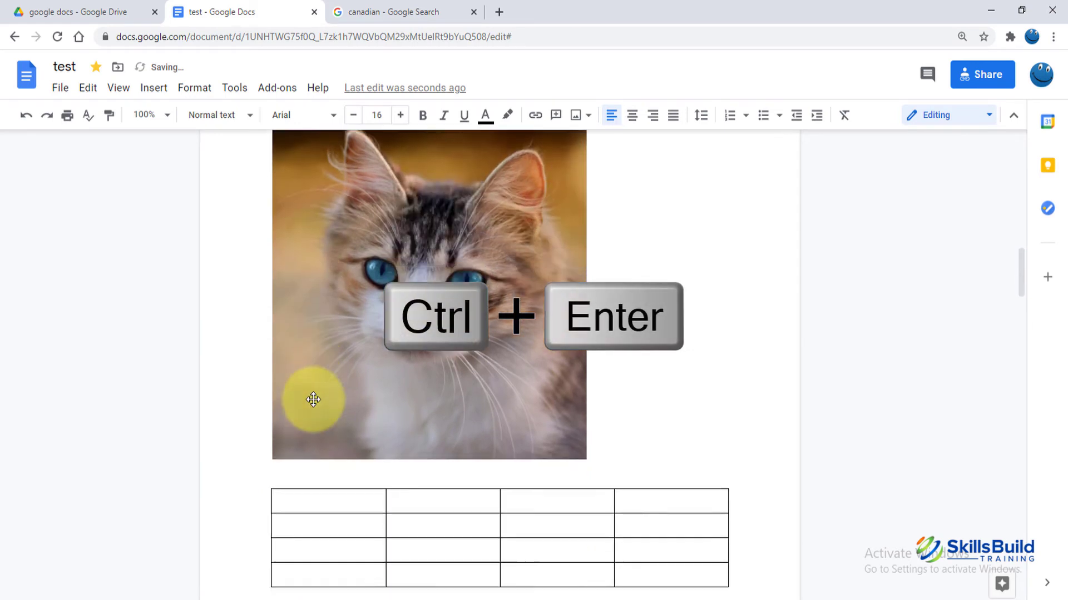
pyautogui.scroll(-15, 314, 400)
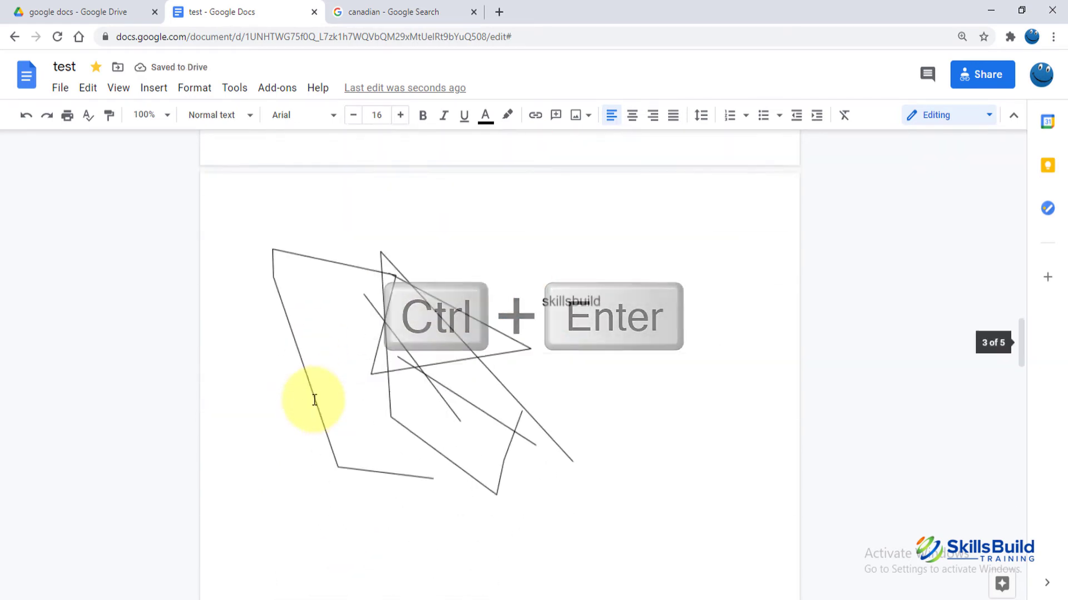
pyautogui.scroll(-3, 314, 401)
pyautogui.scroll(-7, 405, 194)
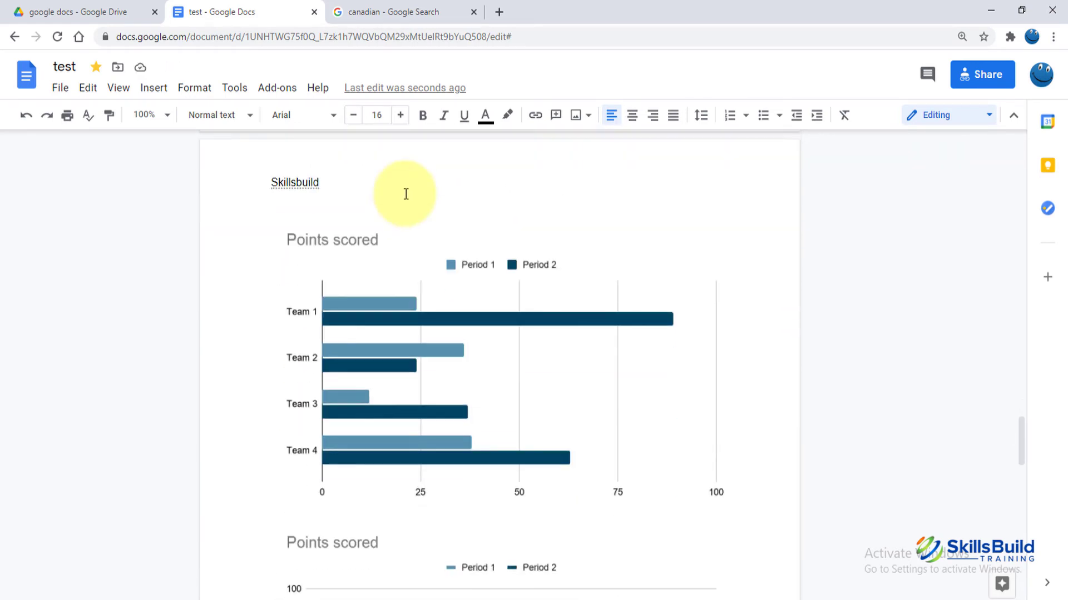
pyautogui.scroll(-10, 493, 394)
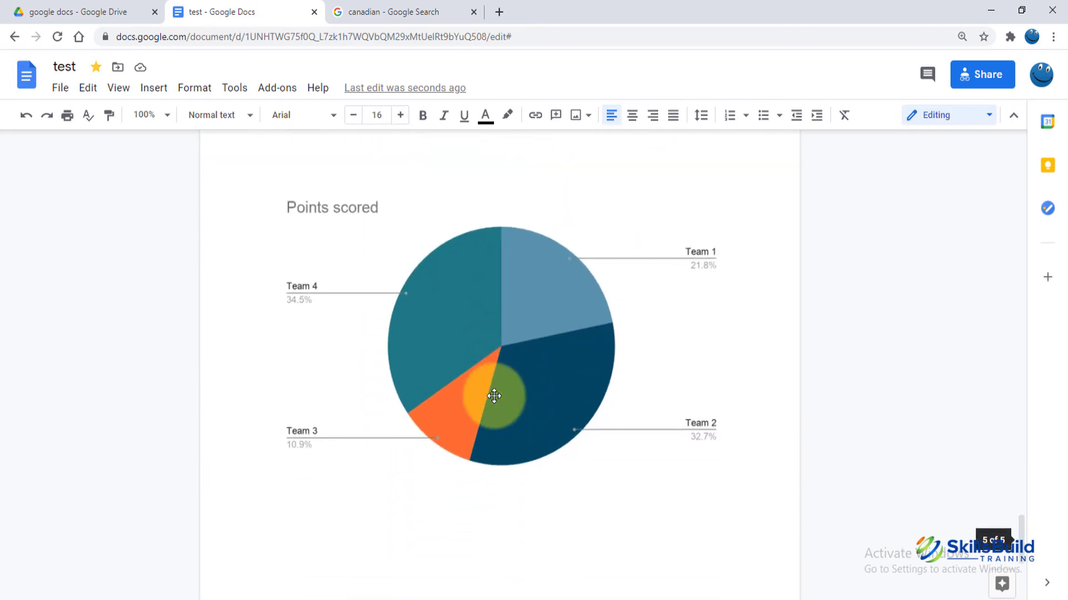
pyautogui.scroll(-3, 494, 395)
pyautogui.scroll(6, 495, 397)
# Add three line breaks after the pie chart and insert a page break there.
pyautogui.click(490, 386)
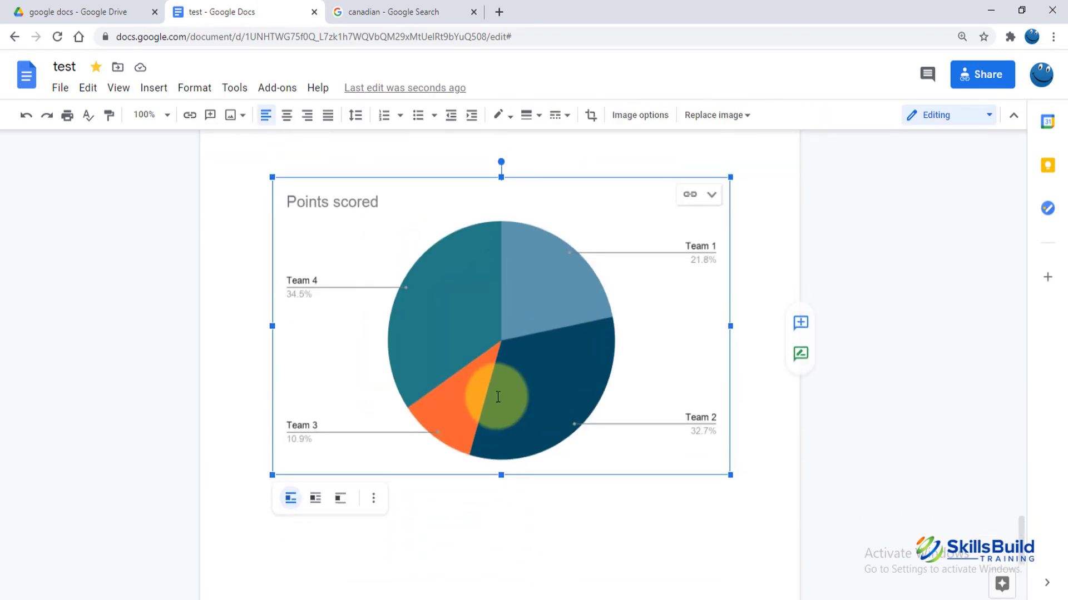
pyautogui.click(784, 453)
pyautogui.press('Return')
pyautogui.press('Return')
pyautogui.press('Return')
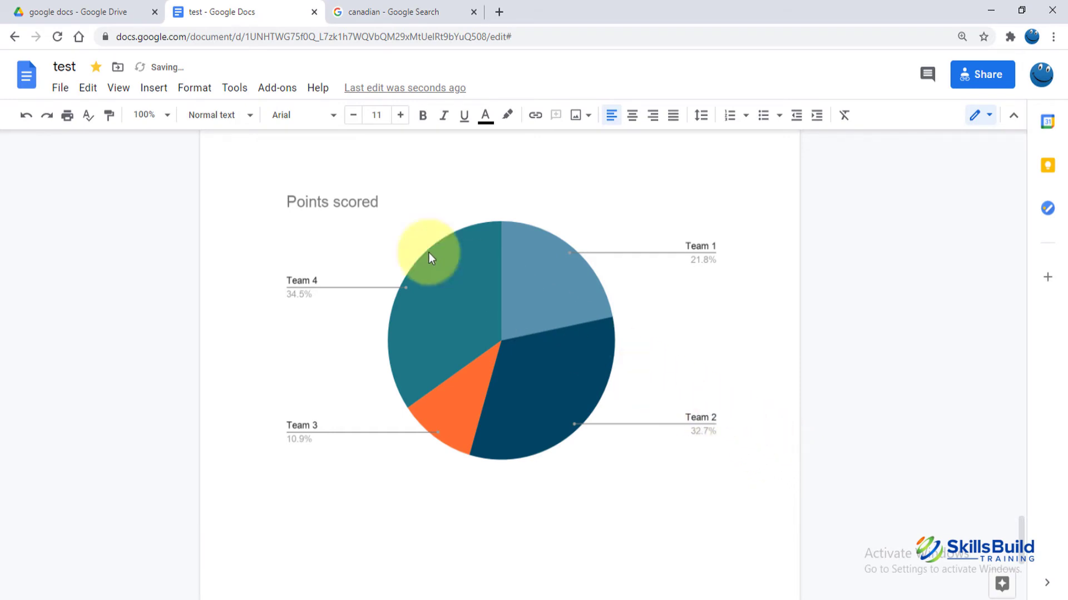
pyautogui.click(154, 87)
pyautogui.moveTo(245, 389)
pyautogui.click(332, 398)
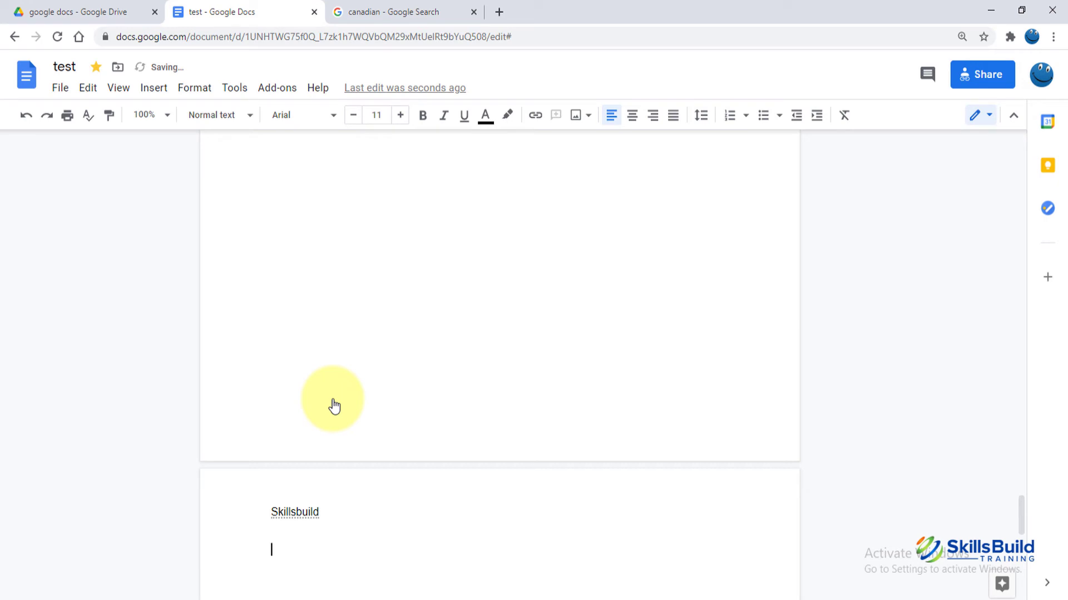
# Link the word "training" in the "Skillsbuild training" line to the suggested "Training - Wikipedia" page.
pyautogui.scroll(2, 334, 400)
pyautogui.scroll(2, 333, 399)
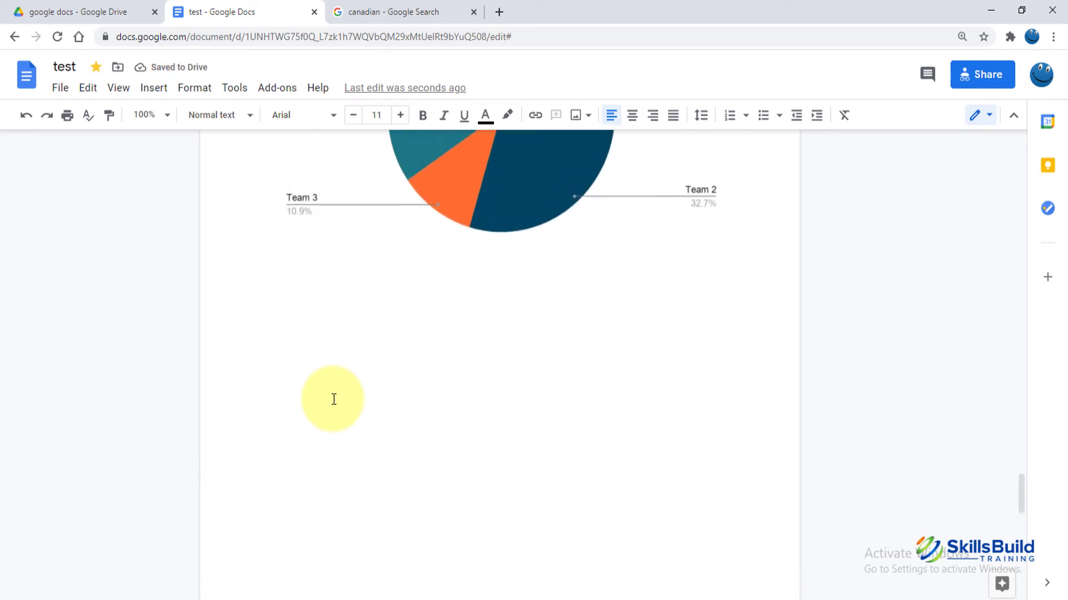
pyautogui.scroll(-2, 292, 311)
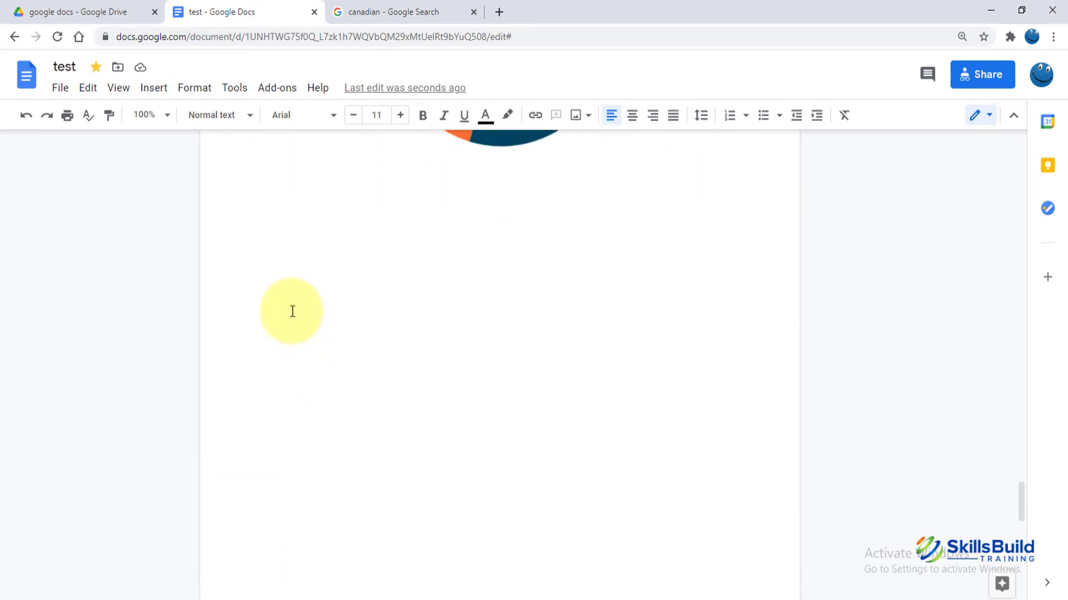
pyautogui.scroll(-1, 292, 311)
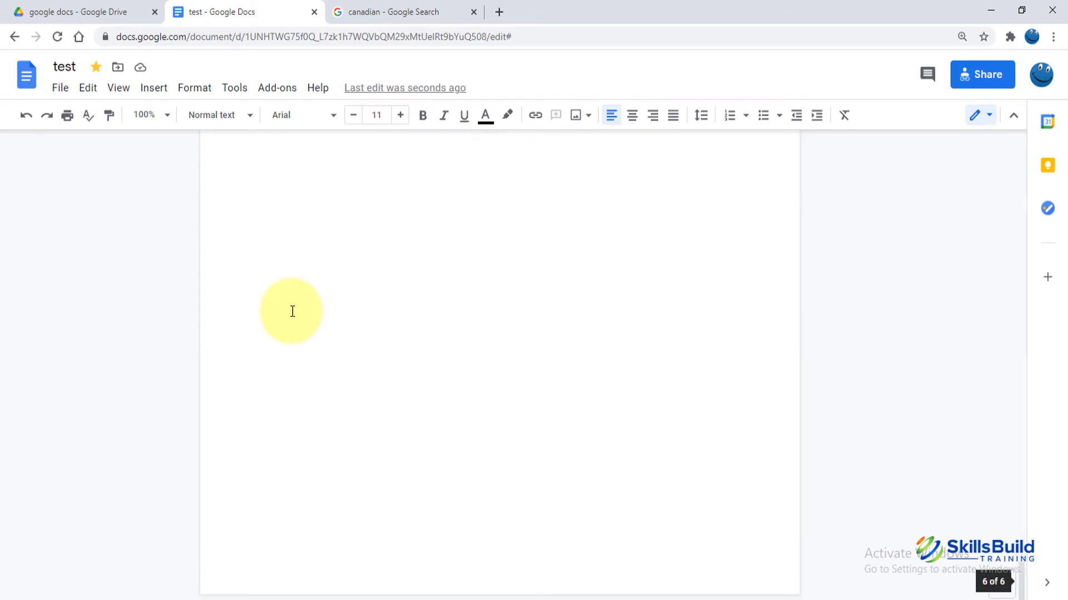
pyautogui.scroll(10, 258, 386)
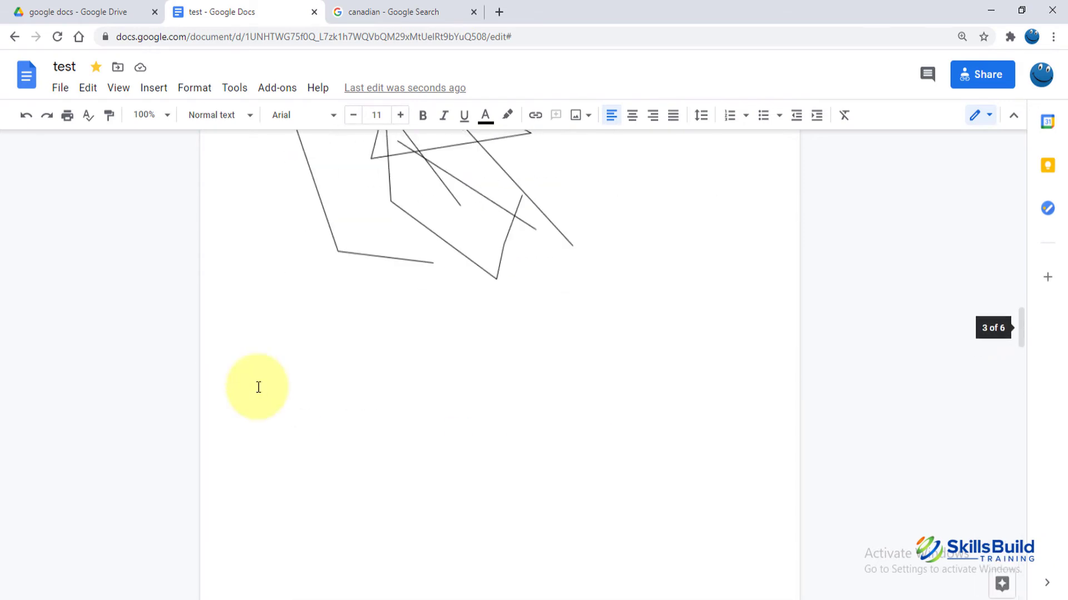
pyautogui.scroll(2, 257, 387)
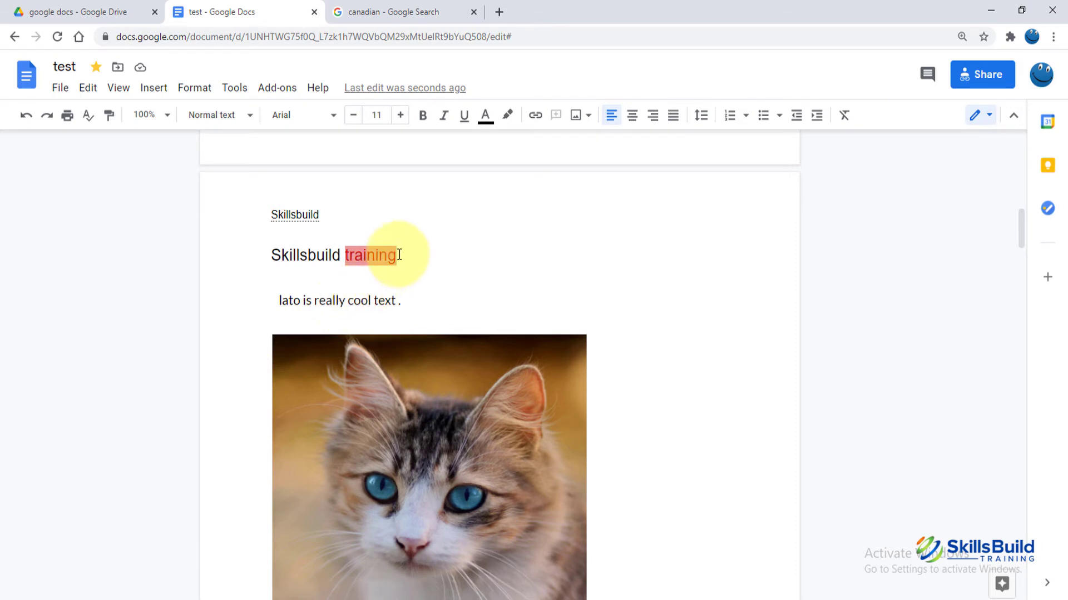
pyautogui.doubleClick(379, 254)
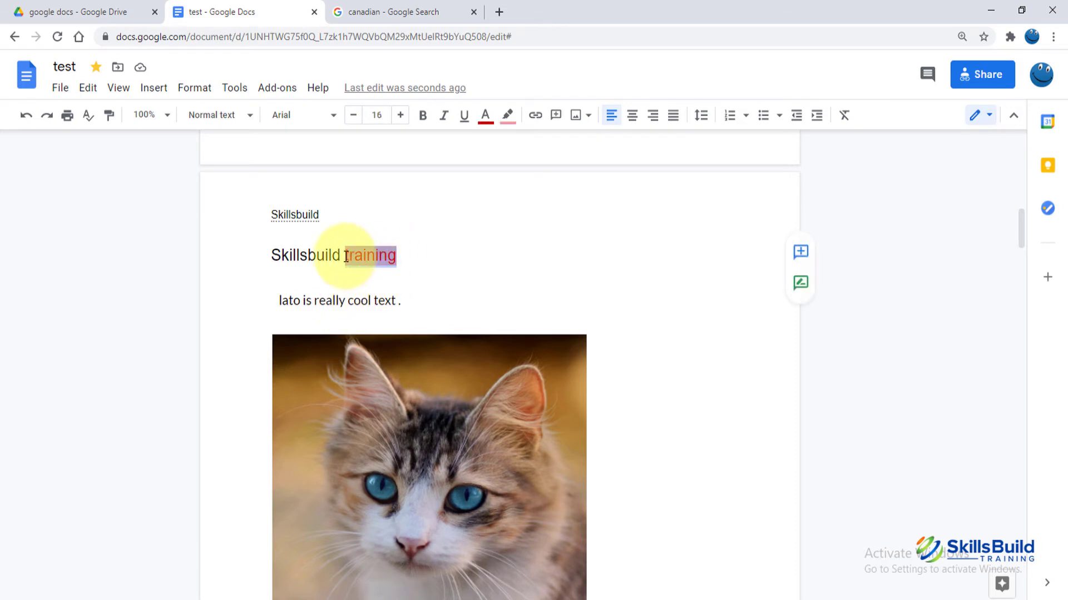
pyautogui.click(156, 89)
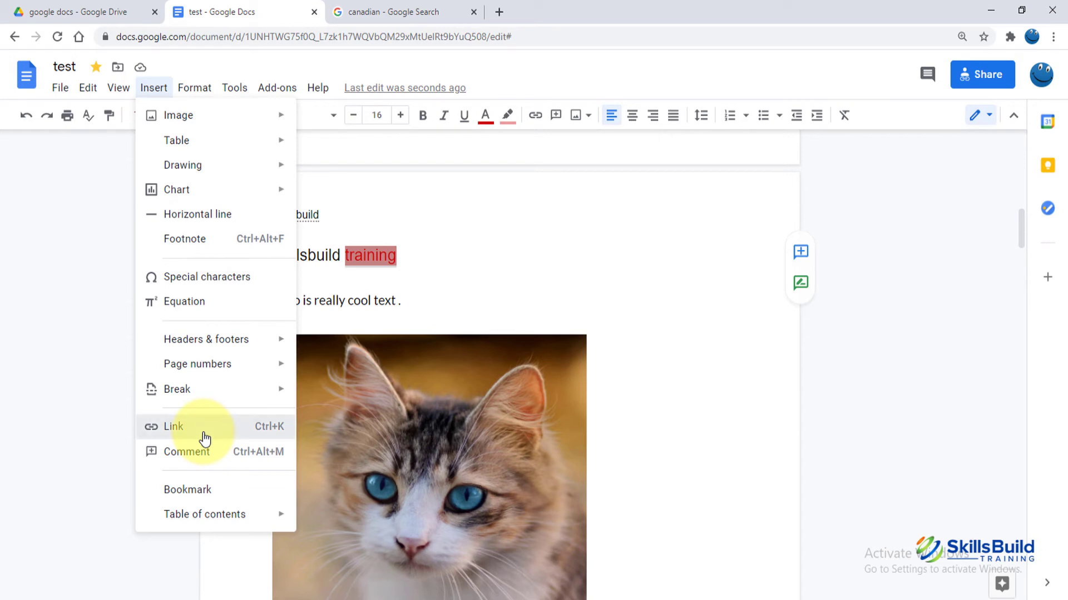
pyautogui.click(203, 438)
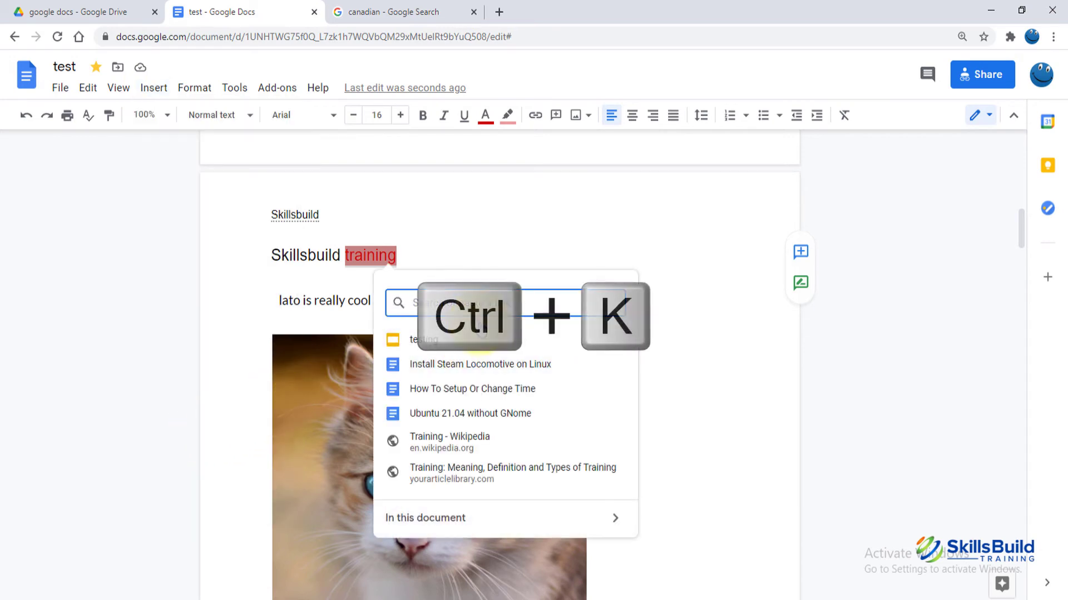
pyautogui.scroll(-2, 482, 329)
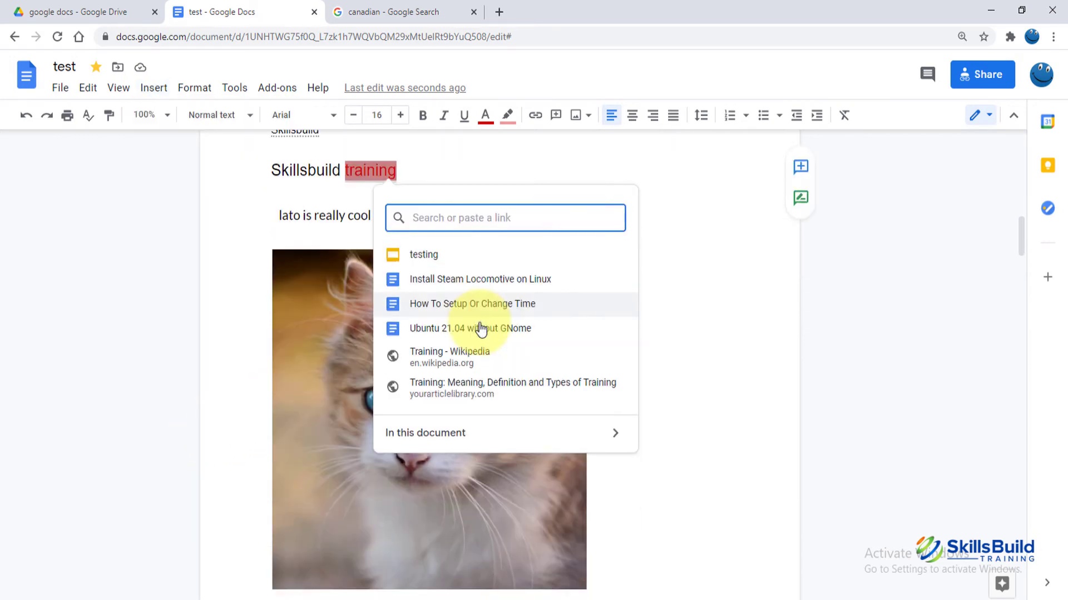
pyautogui.scroll(1, 481, 329)
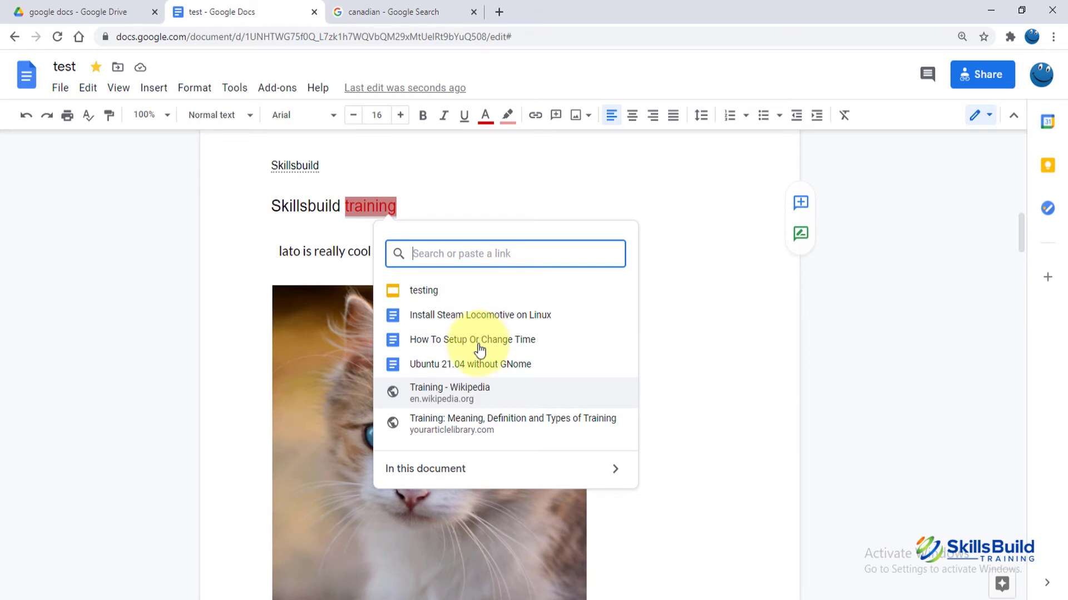
pyautogui.click(476, 393)
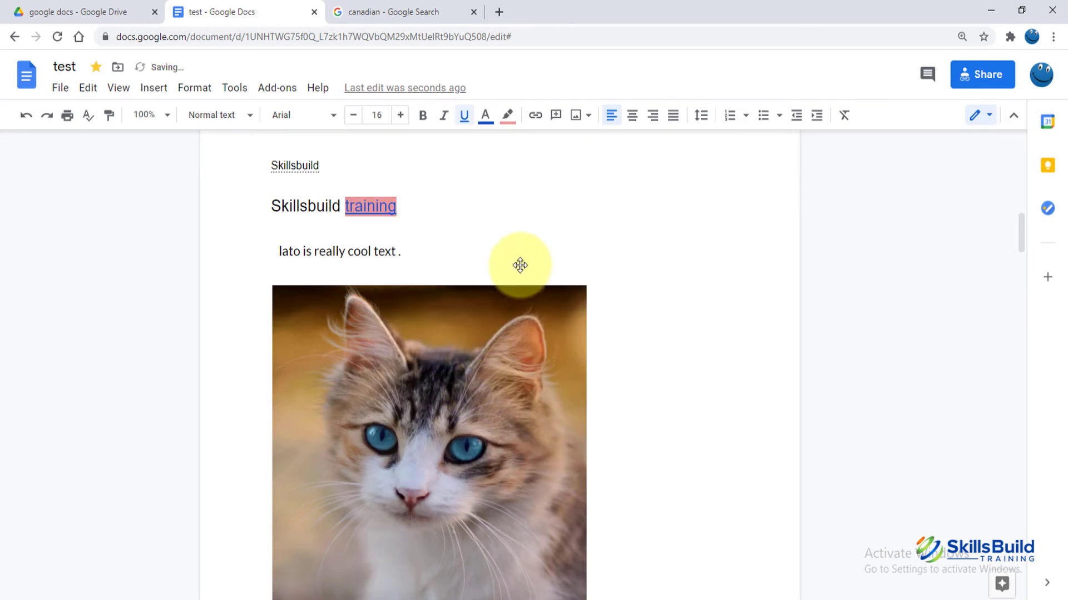
pyautogui.click(526, 246)
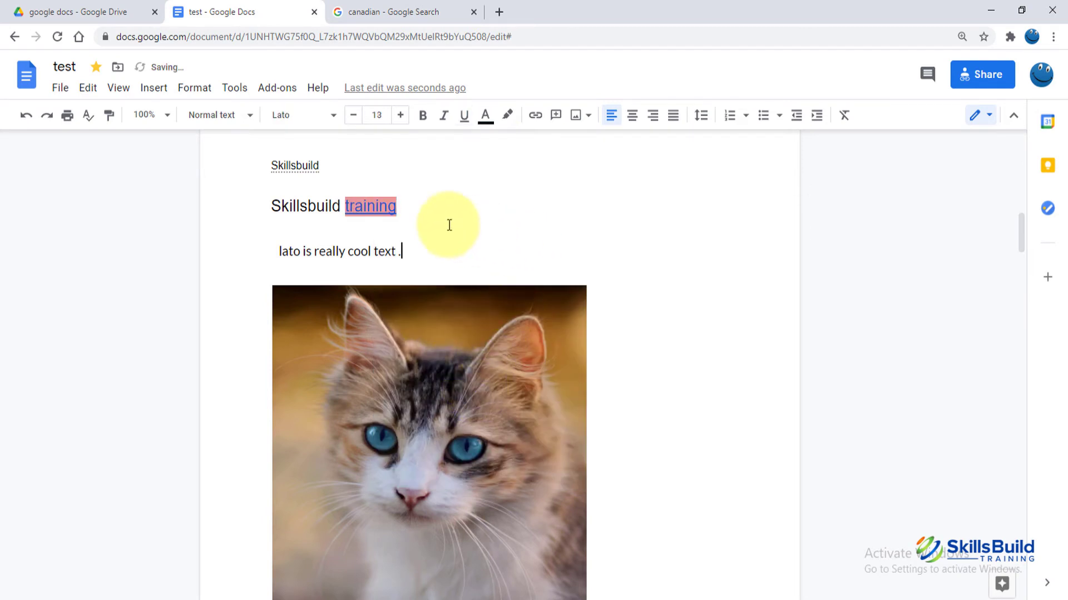
# Test the "training" link by opening its Wikipedia page, and close that page along with the "canadian" search page.
pyautogui.click(387, 209)
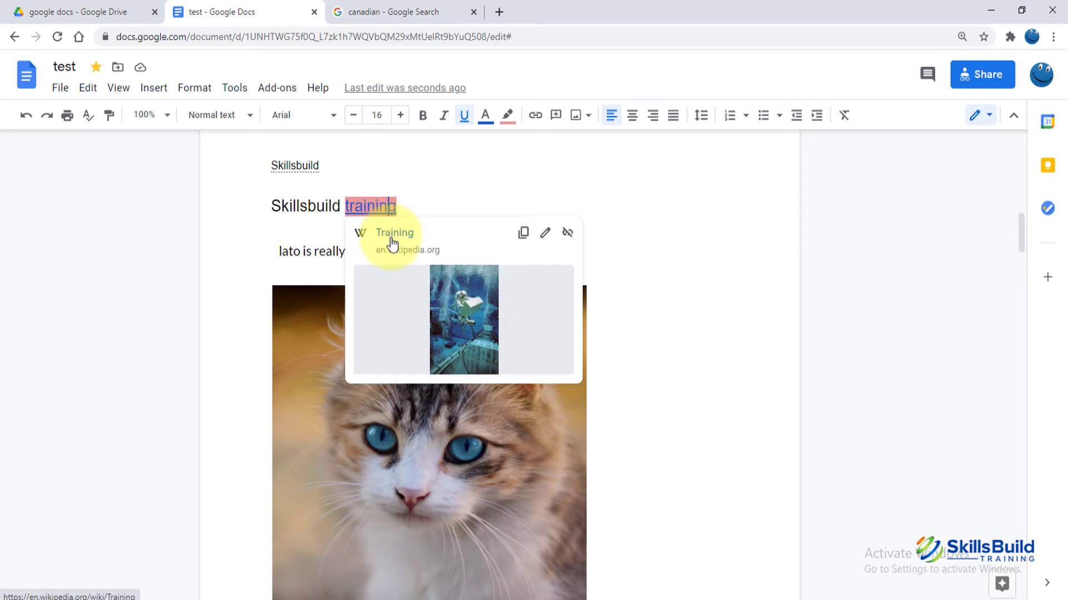
pyautogui.click(391, 236)
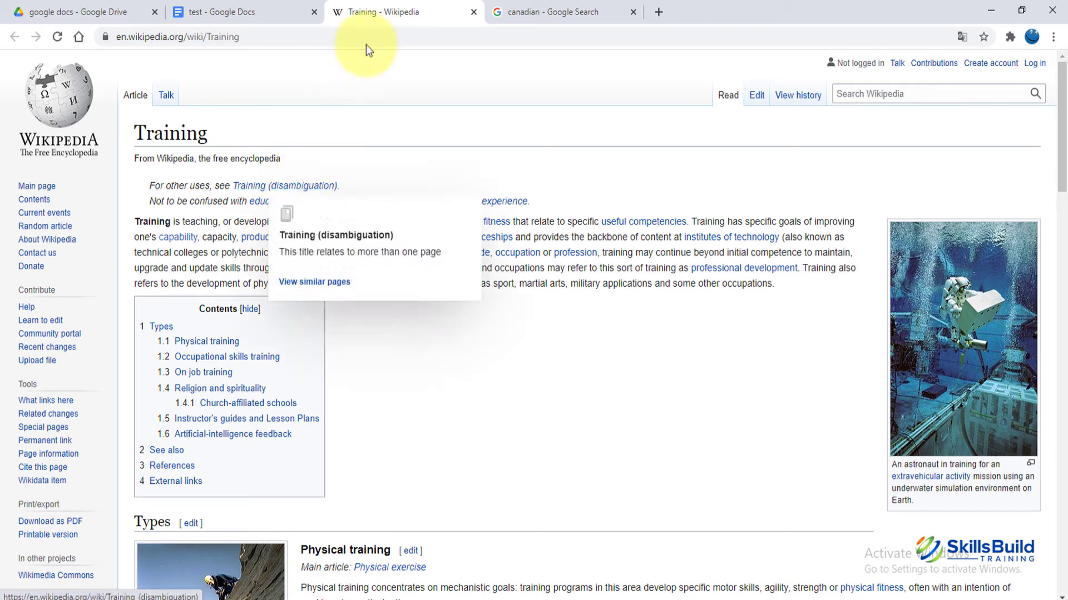
pyautogui.middleClick(387, 3)
pyautogui.middleClick(387, 2)
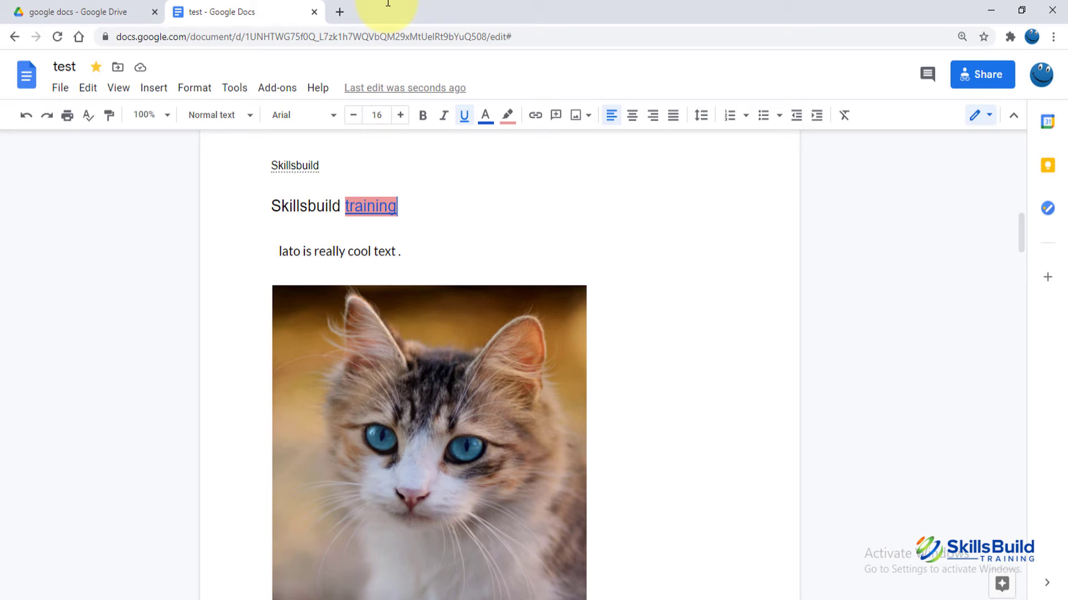
# Look through the document's formatting commands, including alignment and indent, and open the indentation options.
pyautogui.click(208, 86)
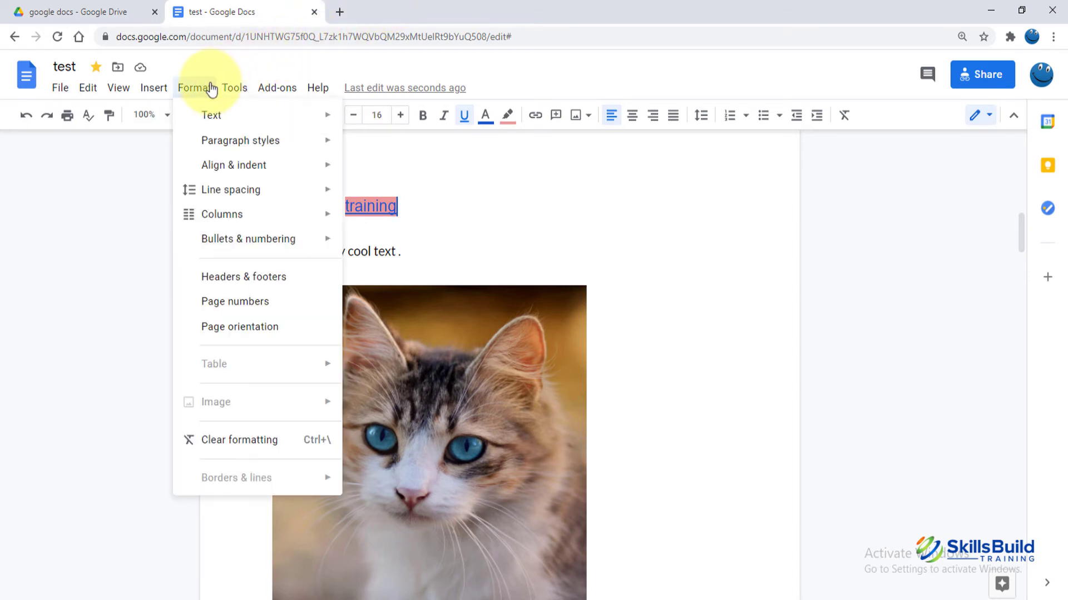
pyautogui.moveTo(223, 88)
pyautogui.moveTo(191, 93)
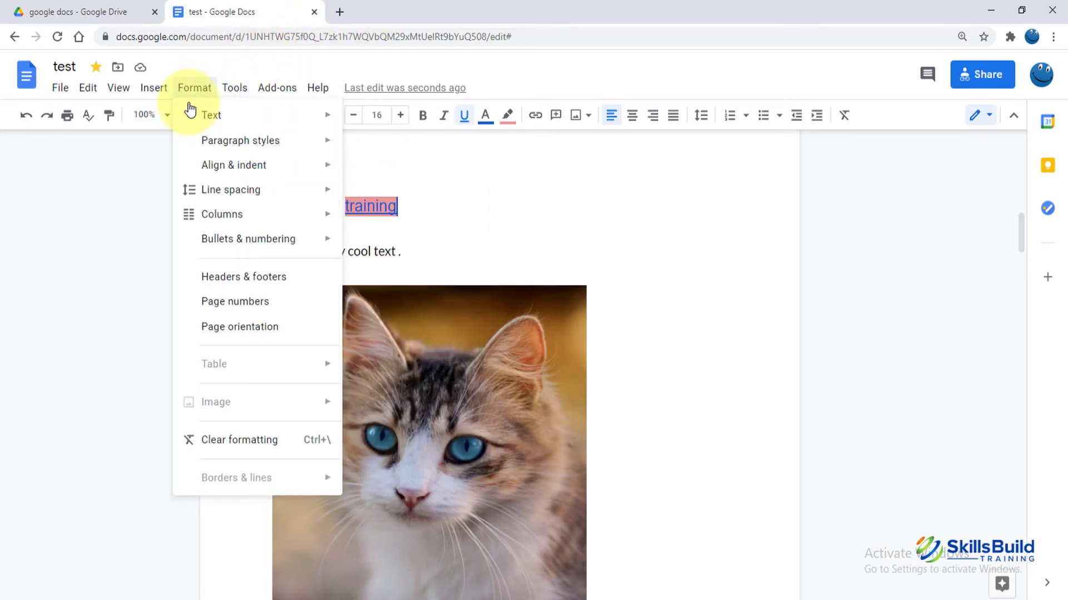
pyautogui.moveTo(269, 158)
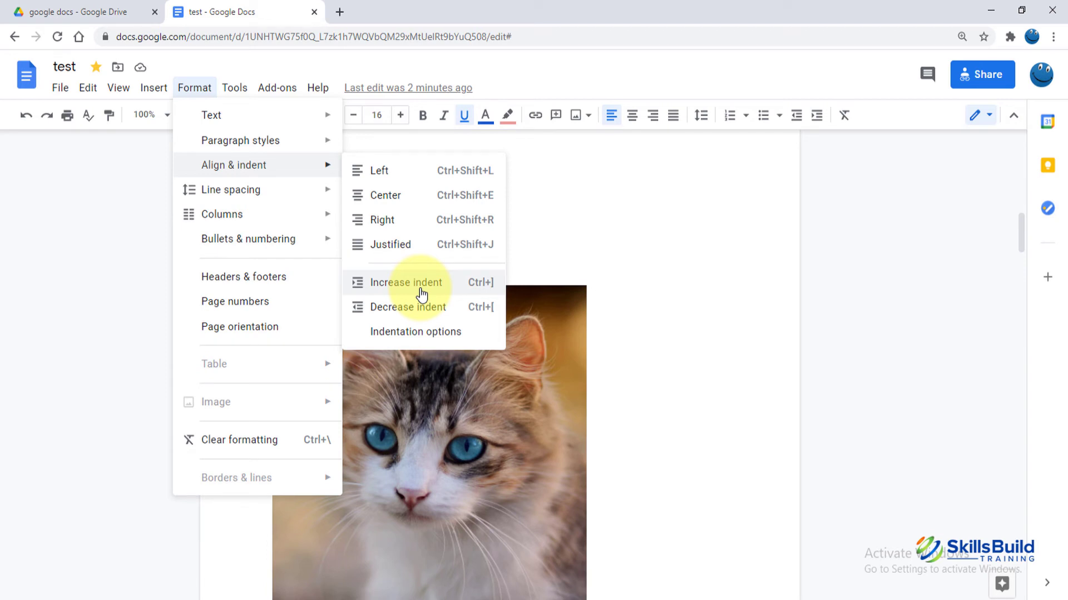
pyautogui.click(431, 332)
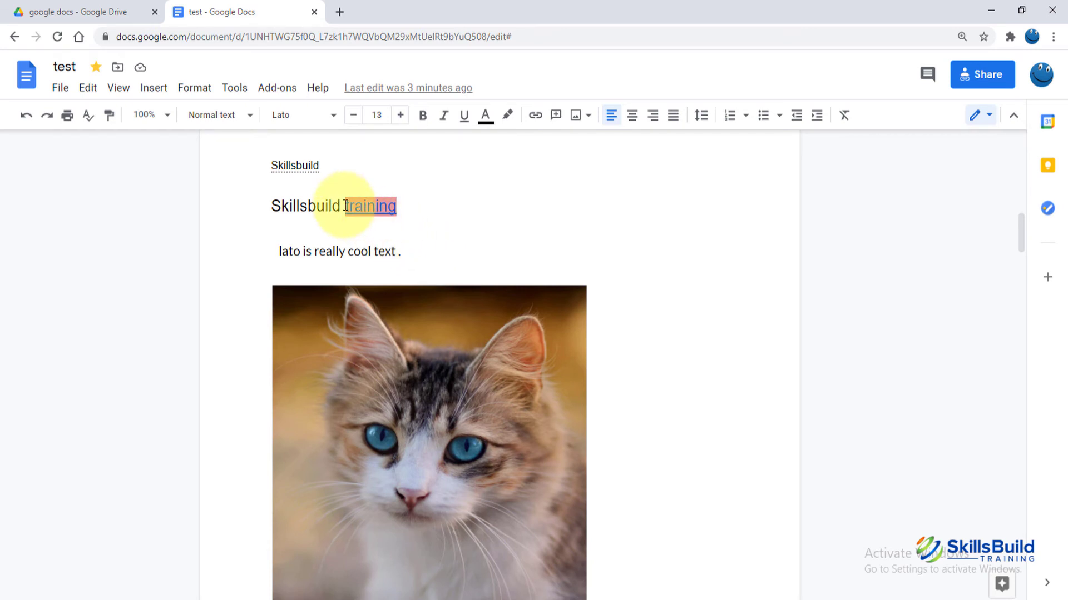
# Copy the formatting of the linked word "training" onto the word "Skillsbuild" before it with Paint format.
pyautogui.click(381, 207)
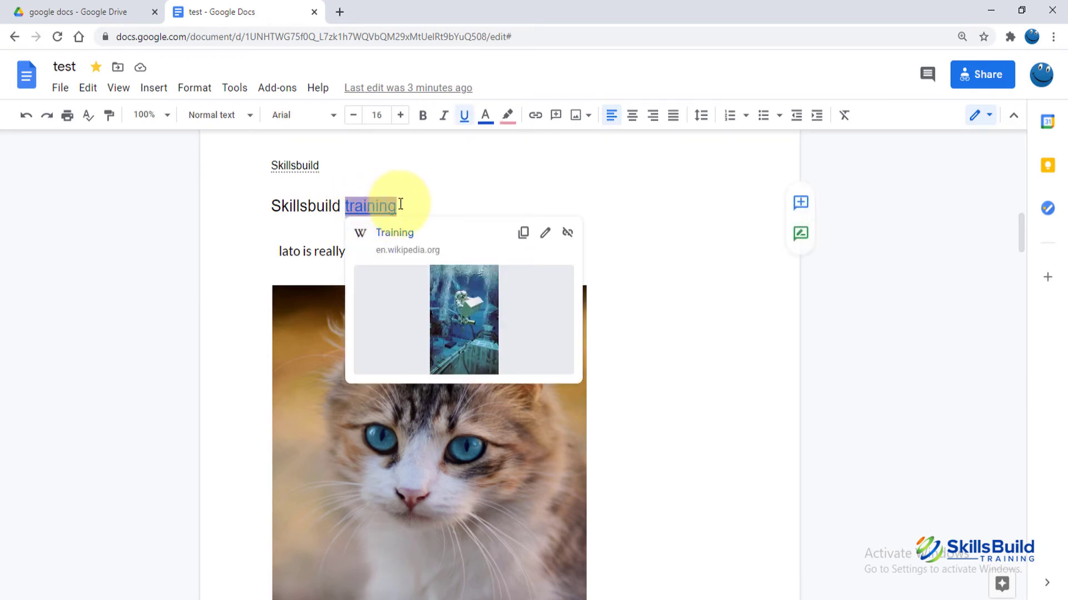
pyautogui.click(108, 116)
pyautogui.click(271, 205)
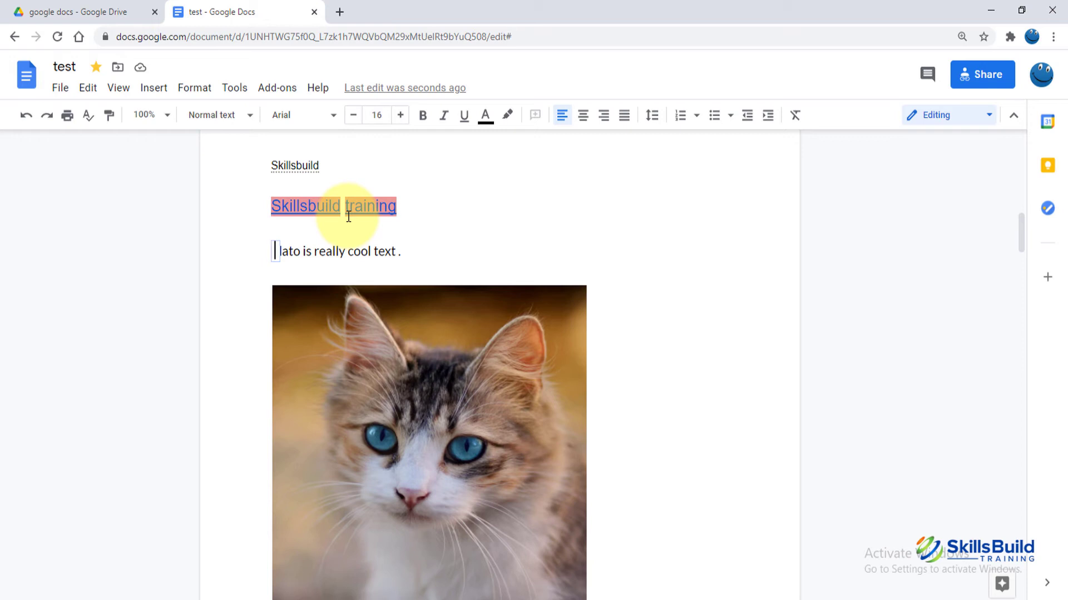
# Set the document's sharing permission for anyone with the link to Editor and close the sharing settings.
pyautogui.click(982, 73)
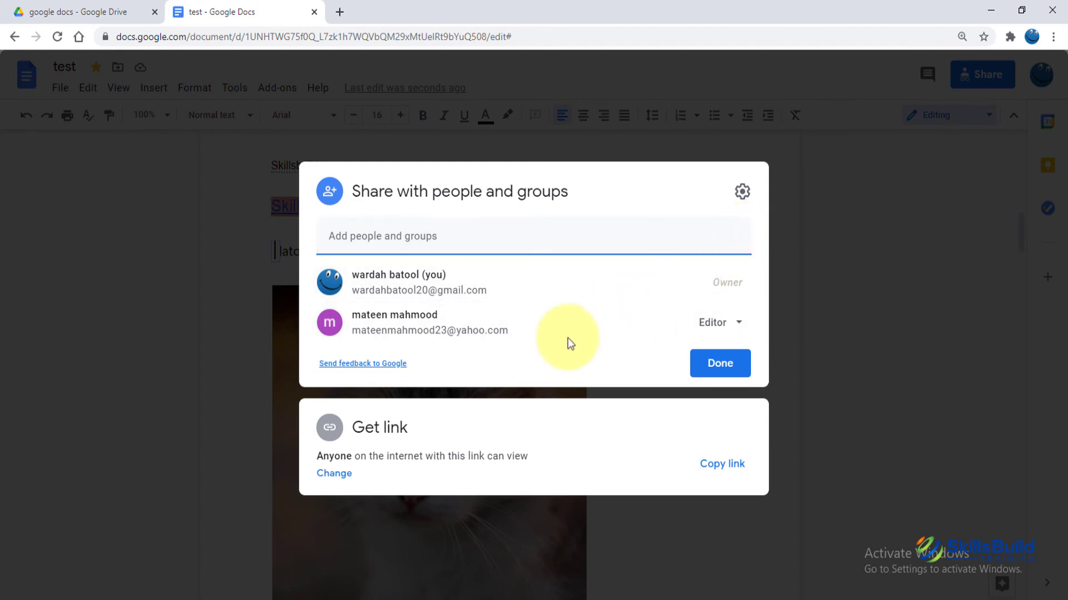
pyautogui.click(334, 474)
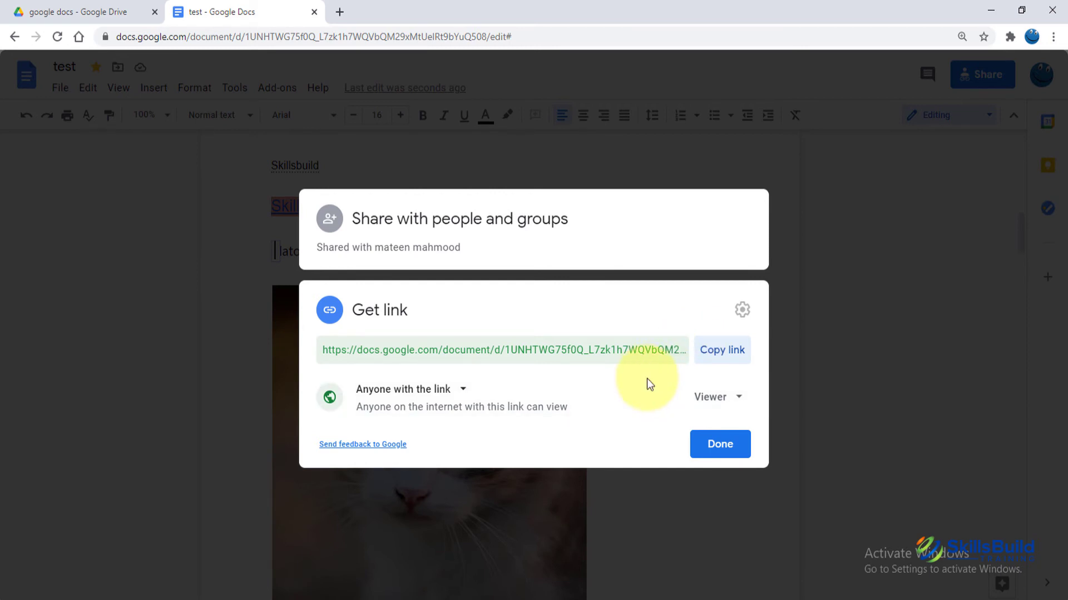
pyautogui.click(708, 401)
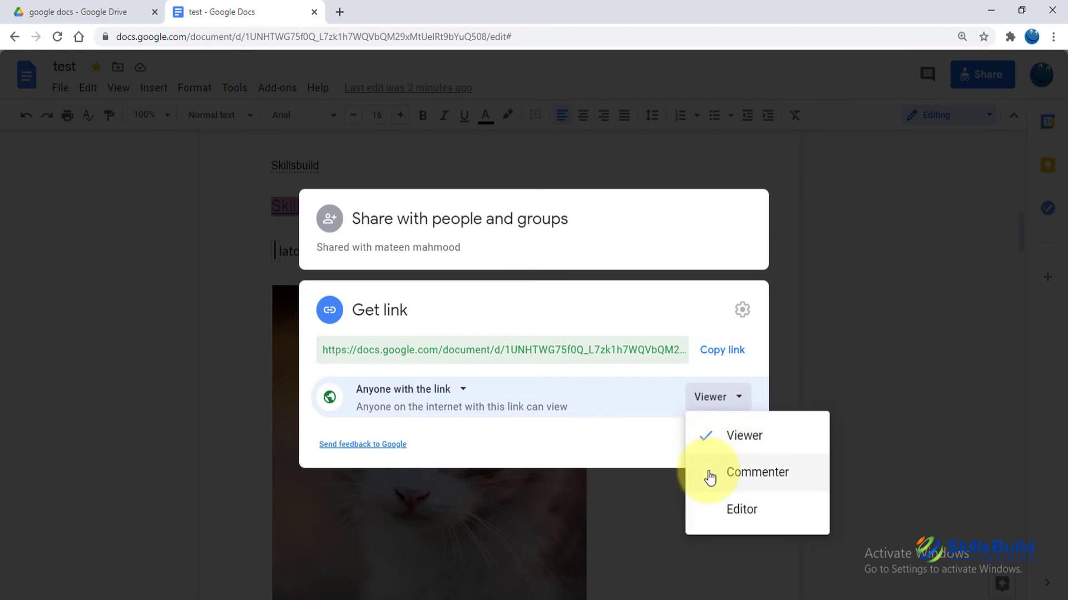
pyautogui.click(732, 516)
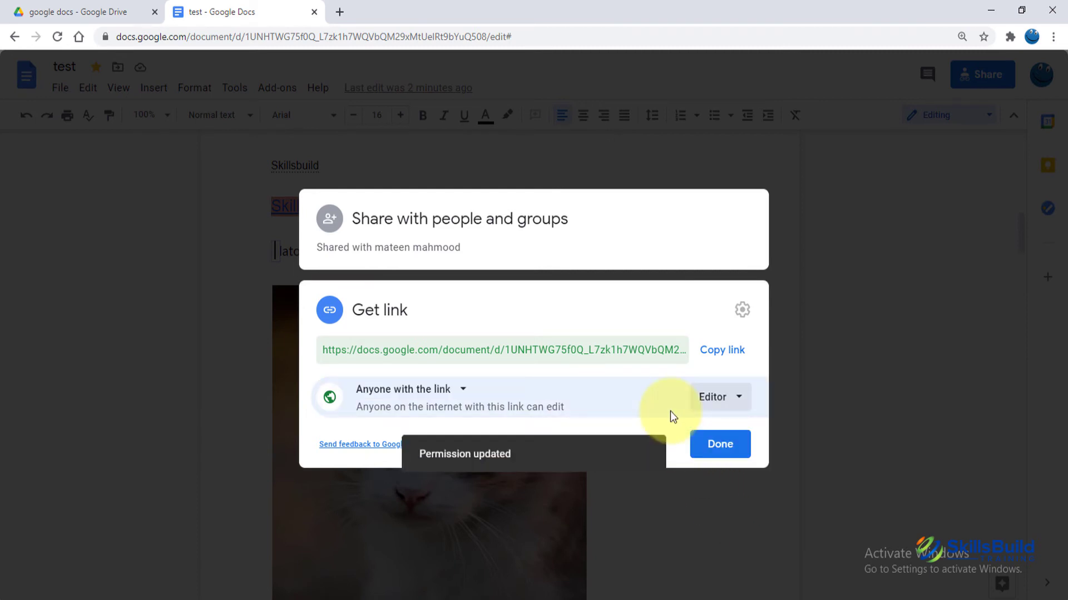
pyautogui.click(720, 366)
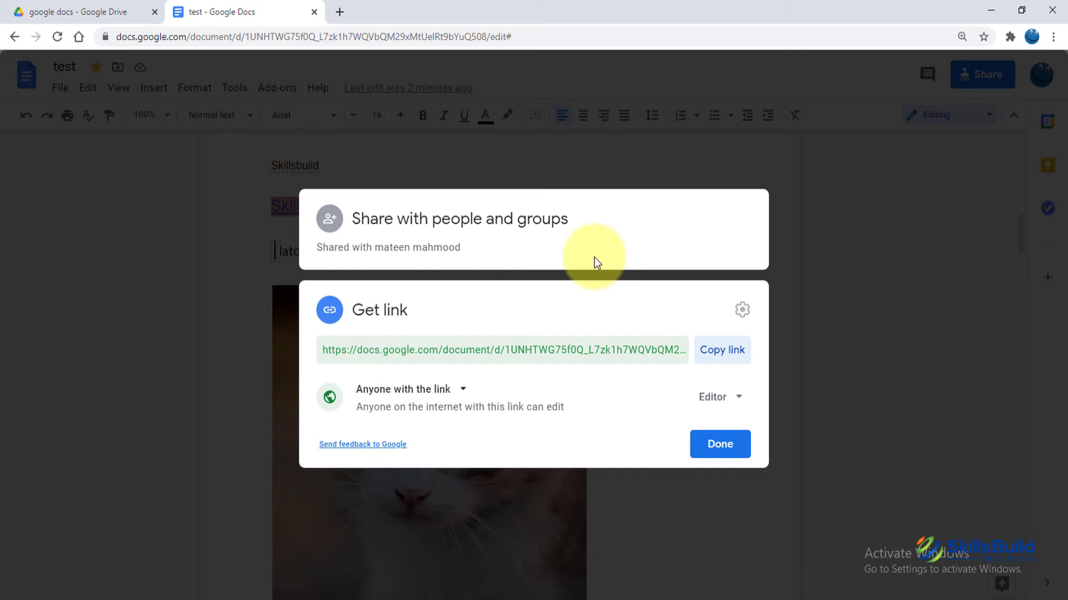
pyautogui.press('Escape')
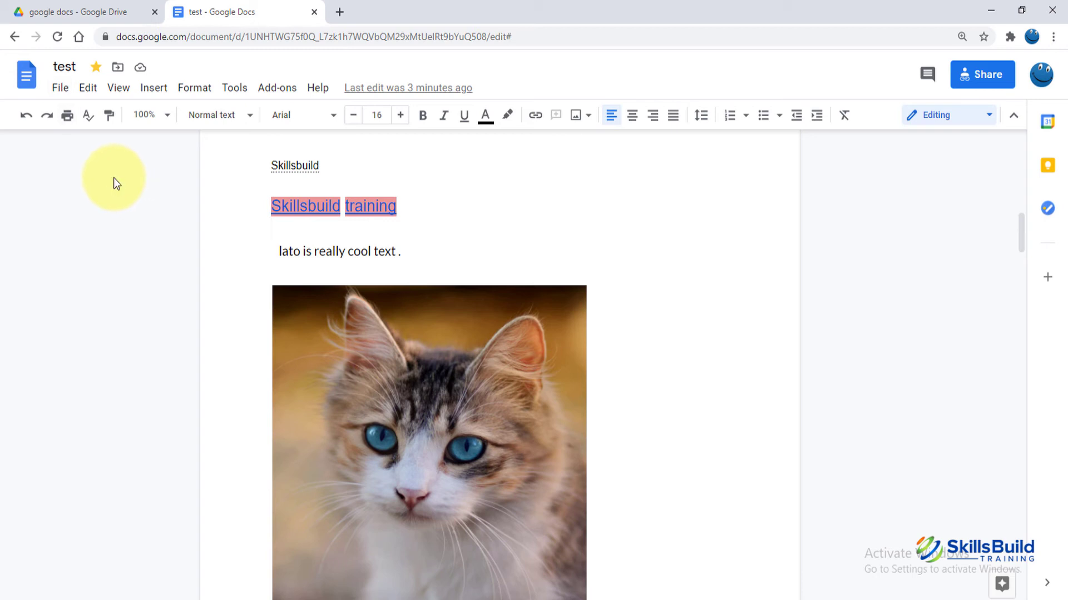
# Open the form for emailing this file and examine its message field, "Don't attach. Include content in the email." option and attachment formats.
pyautogui.click(60, 89)
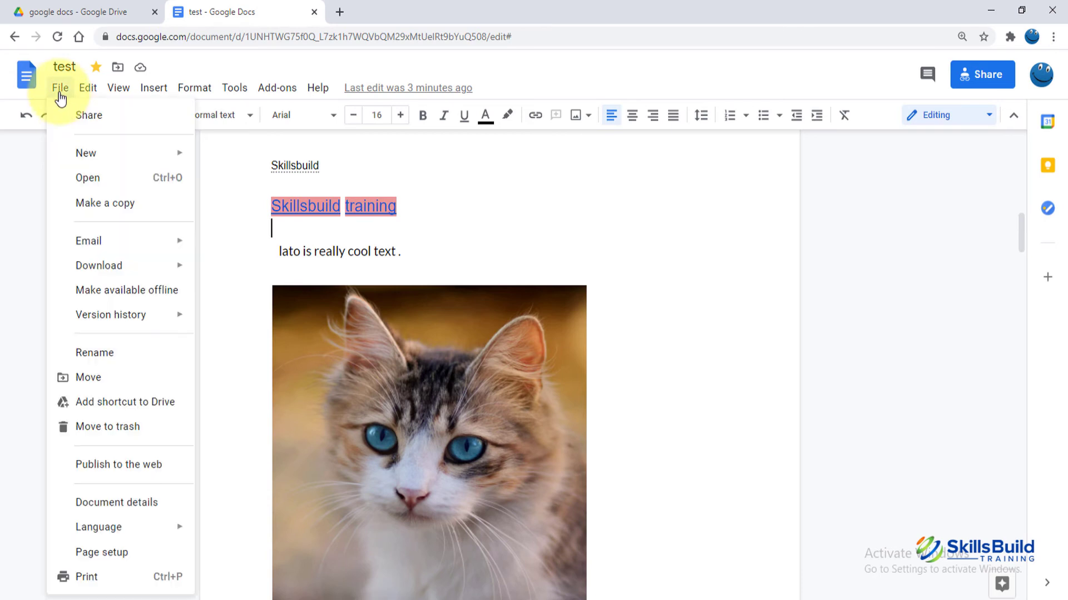
pyautogui.moveTo(124, 246)
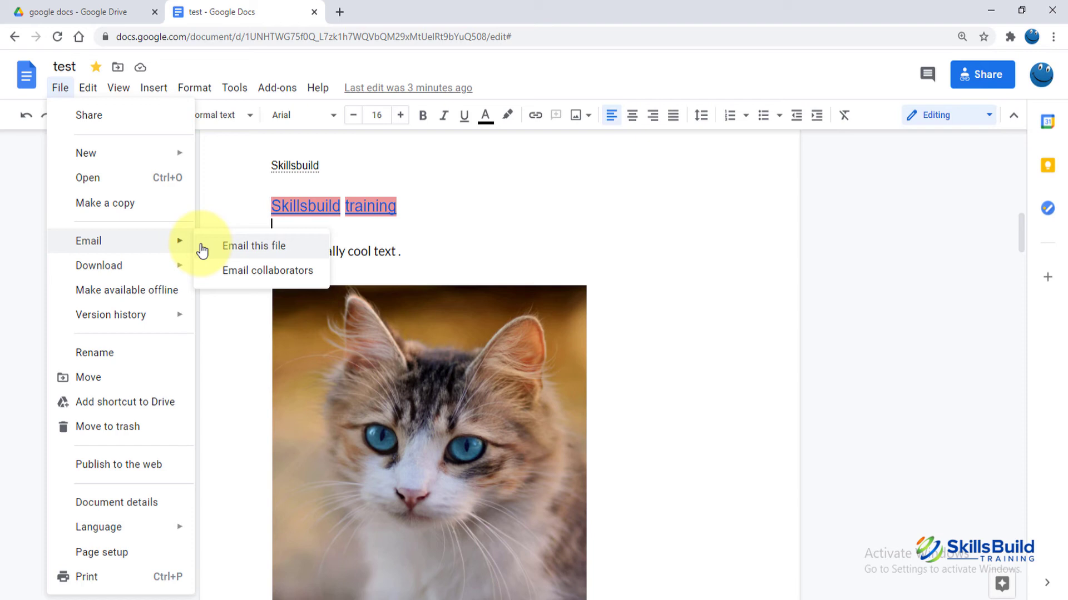
pyautogui.click(263, 257)
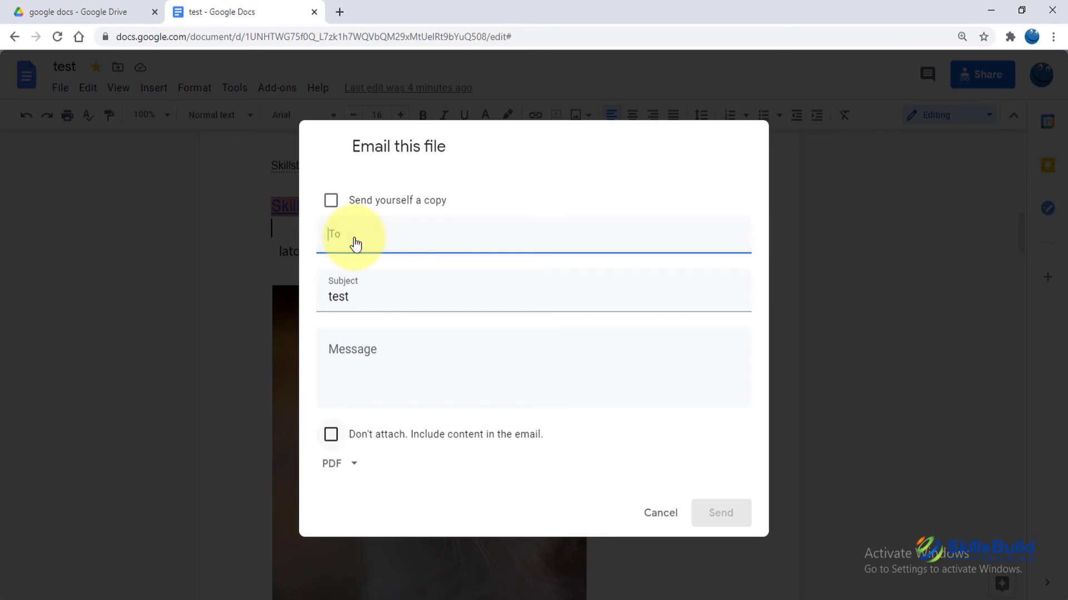
pyautogui.click(350, 370)
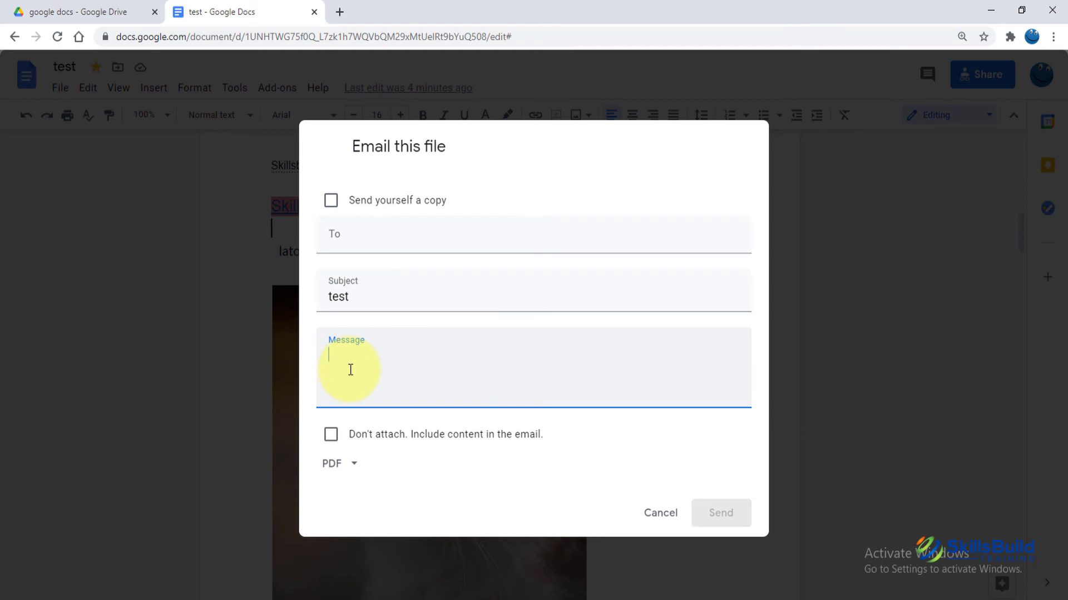
pyautogui.click(338, 442)
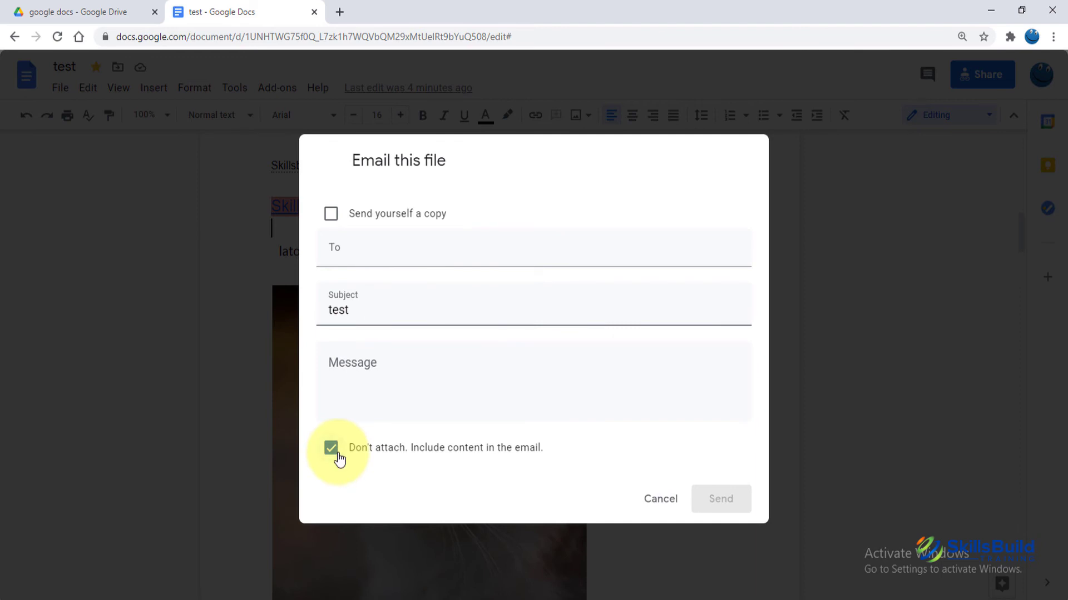
pyautogui.click(337, 451)
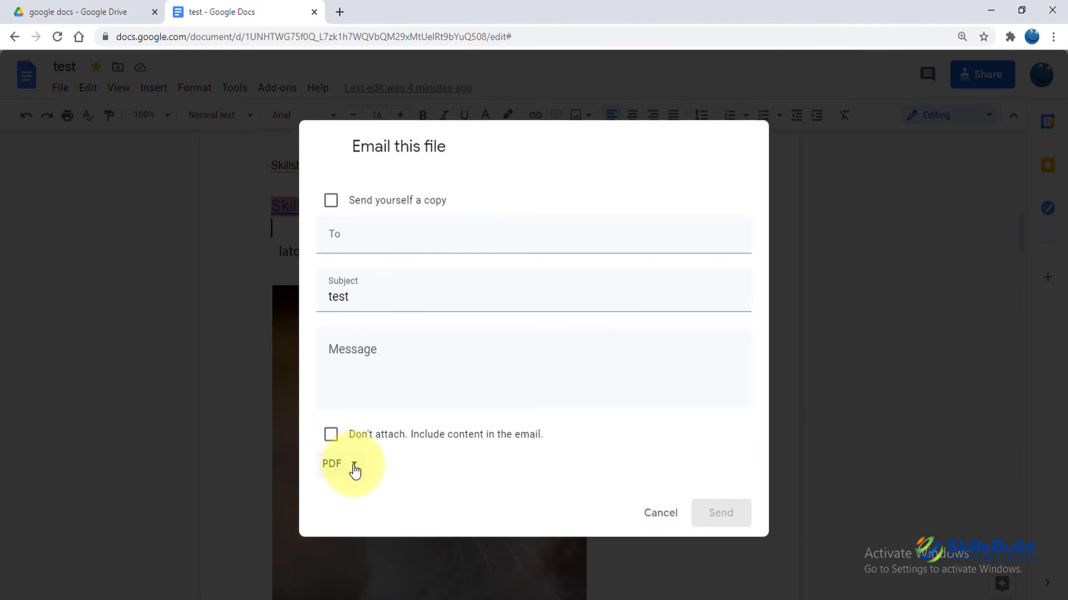
pyautogui.click(354, 471)
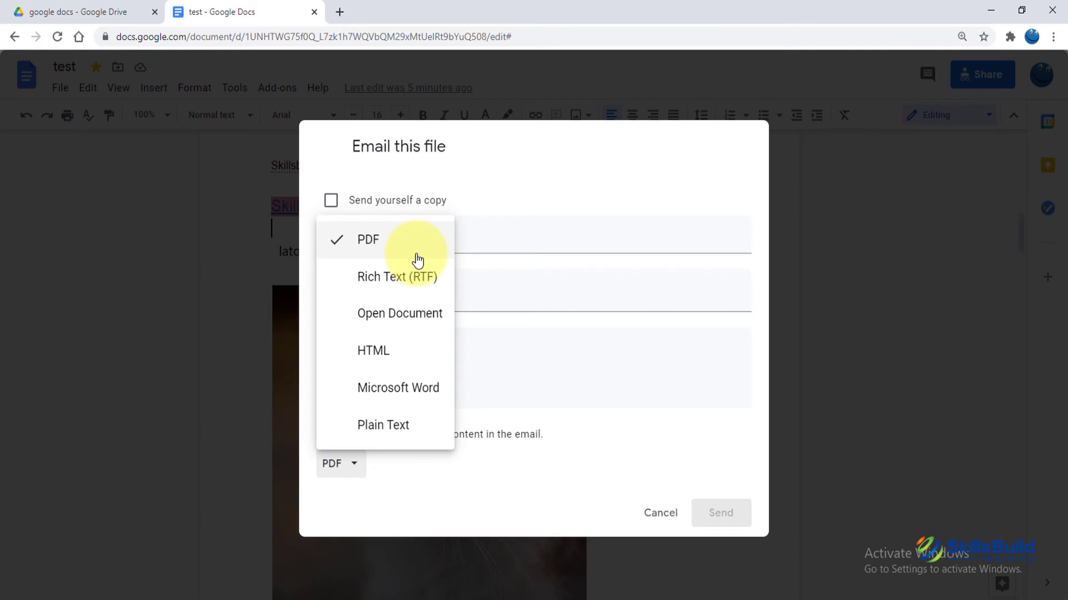
pyautogui.click(546, 368)
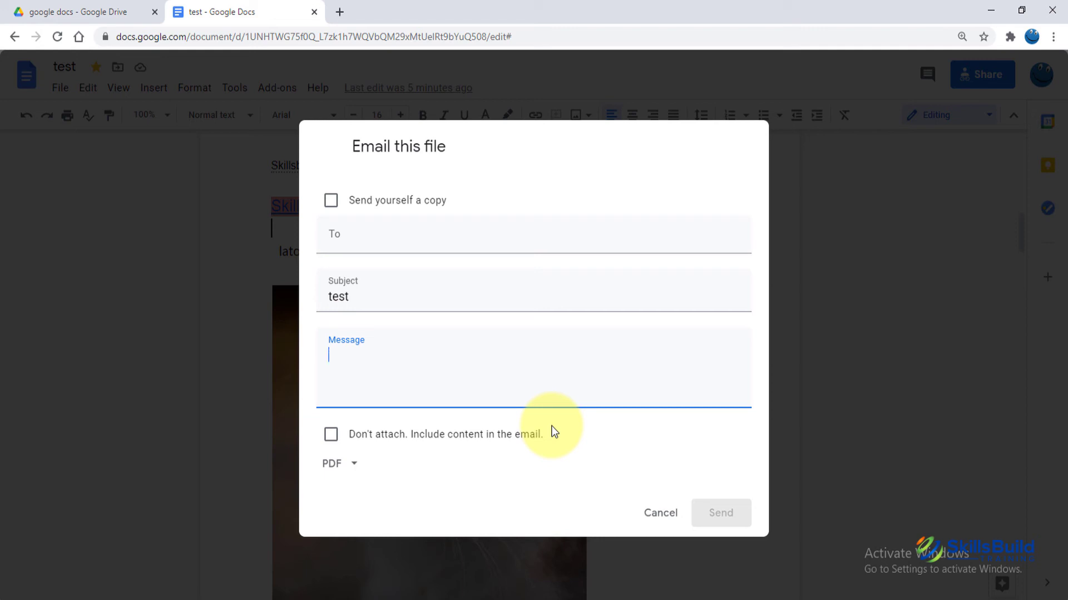
# Close the email form without sending and download the document as Microsoft Word (.docx).
pyautogui.press('Escape')
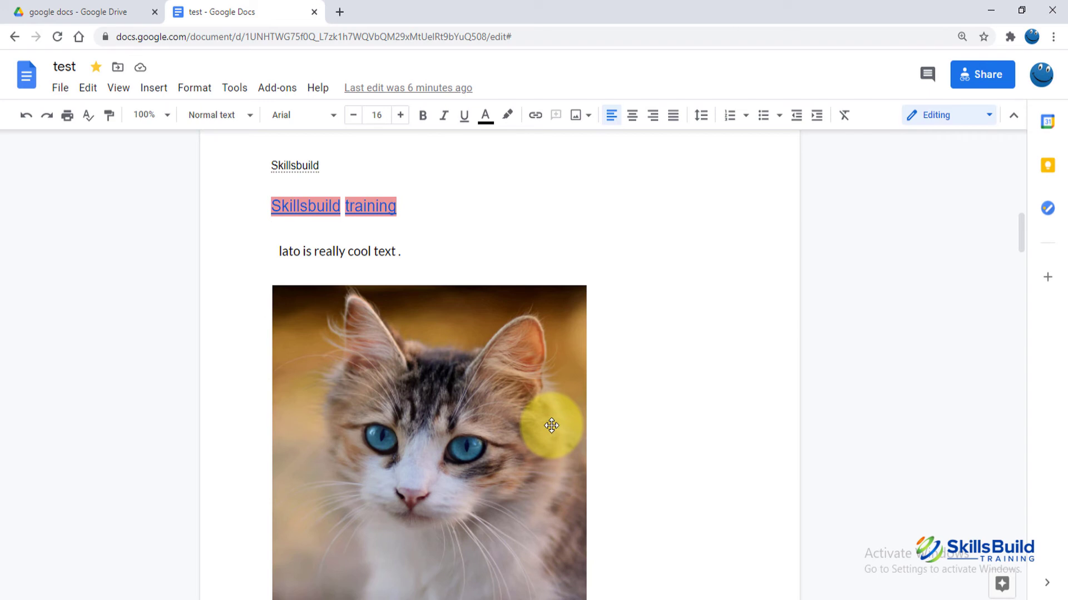
pyautogui.click(61, 89)
pyautogui.moveTo(170, 276)
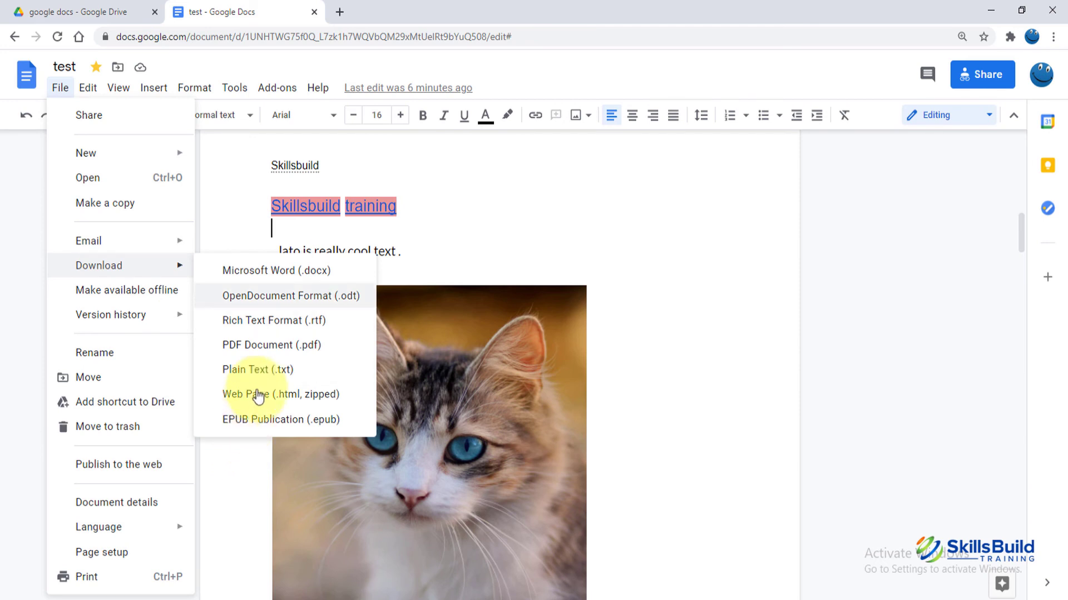
pyautogui.click(293, 271)
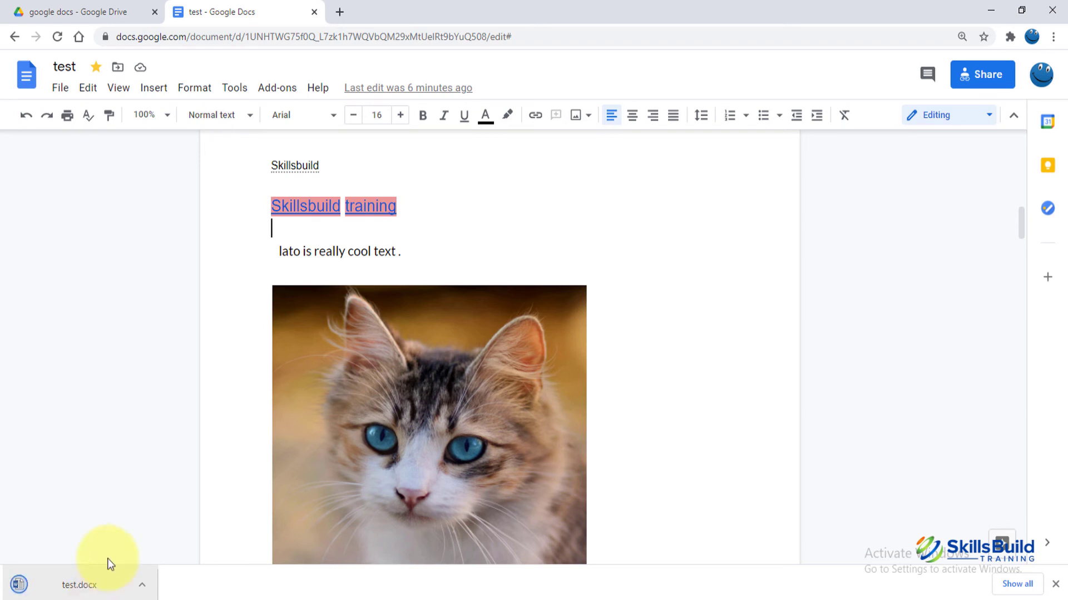
pyautogui.click(138, 445)
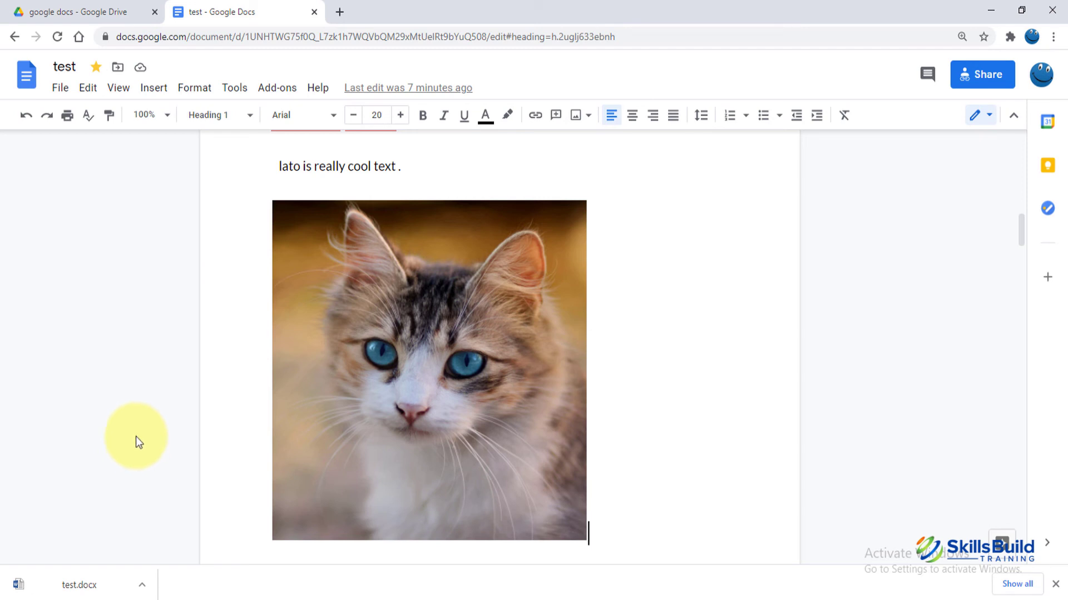
# Look at the version history options for naming the current version and seeing earlier versions.
pyautogui.click(60, 87)
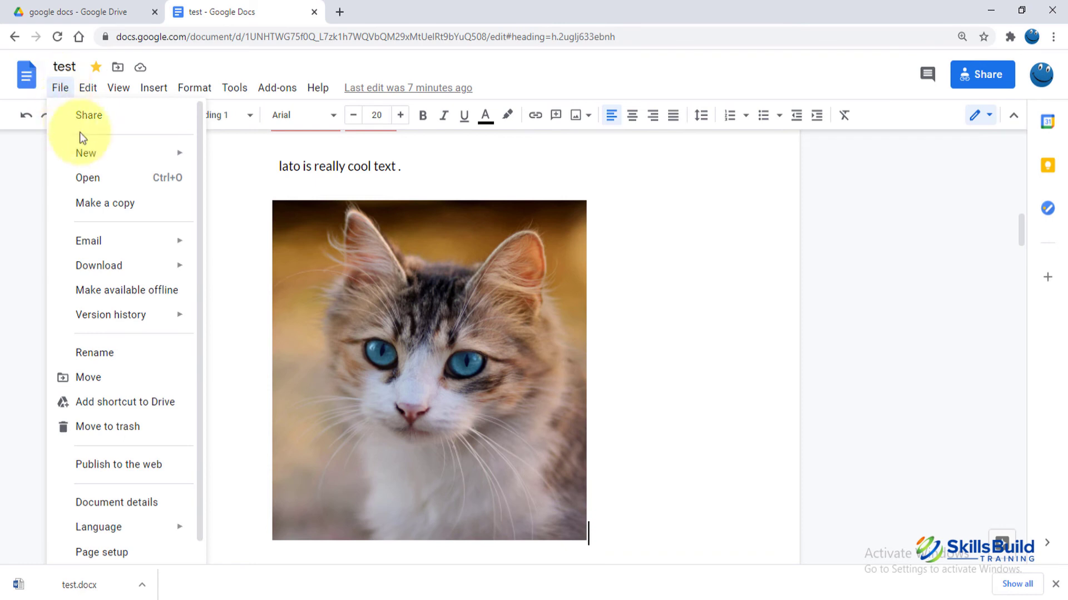
pyautogui.moveTo(152, 311)
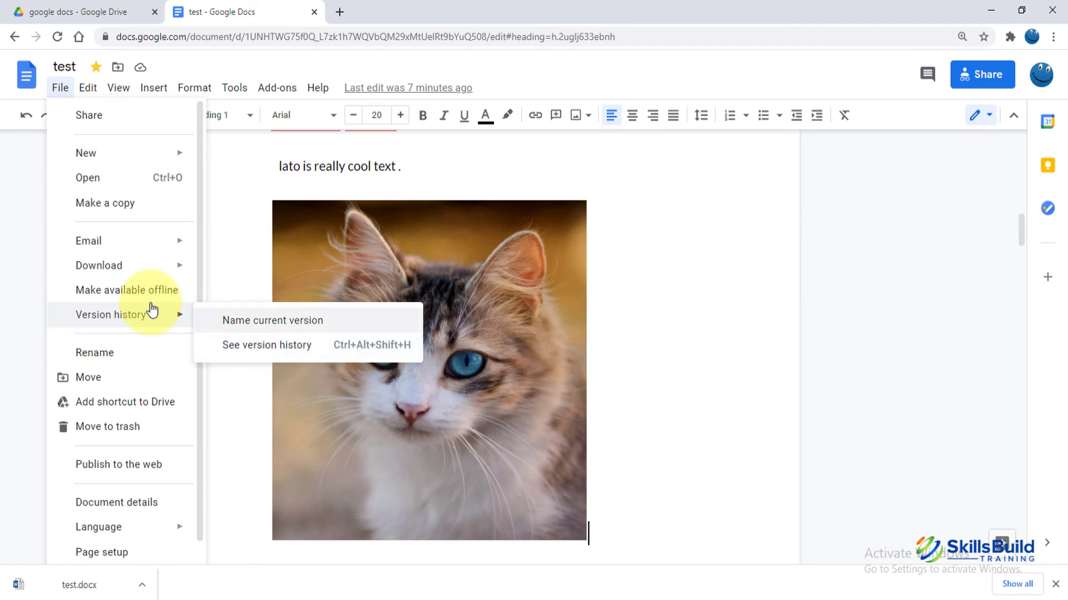
pyautogui.press('Down')
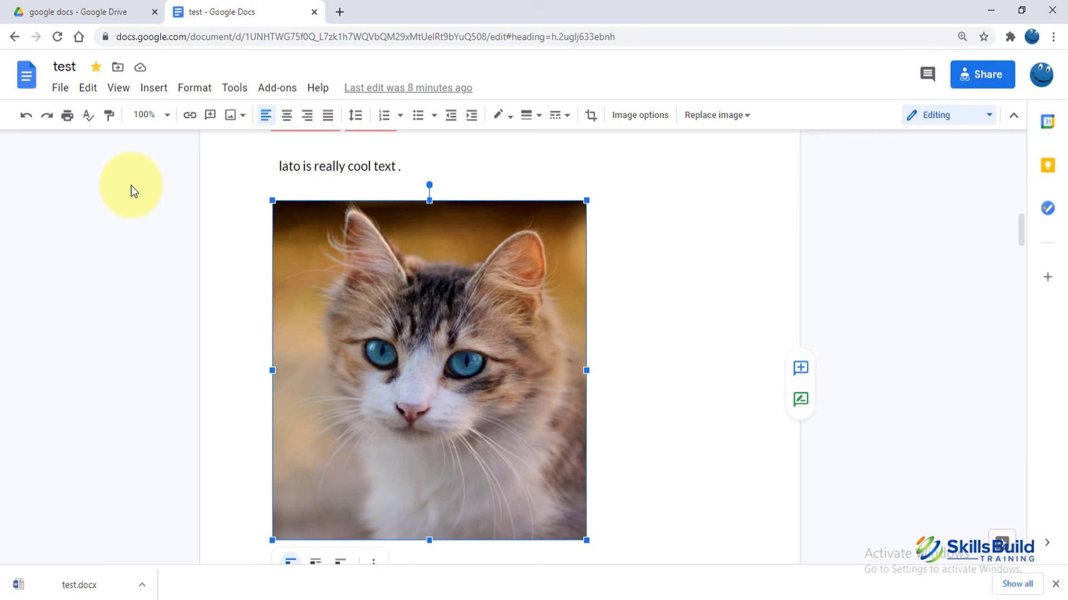
# Examine the page setup options for the whole document, including orientation, paper size, page color and margins, and close them without applying changes.
pyautogui.hotkey('alt', 'f')
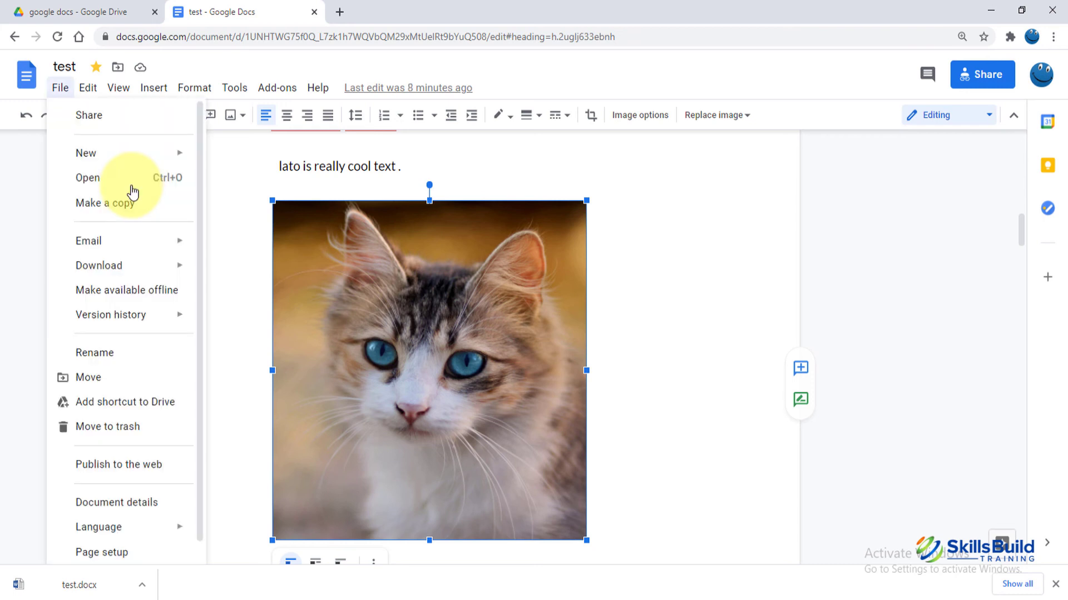
pyautogui.click(127, 552)
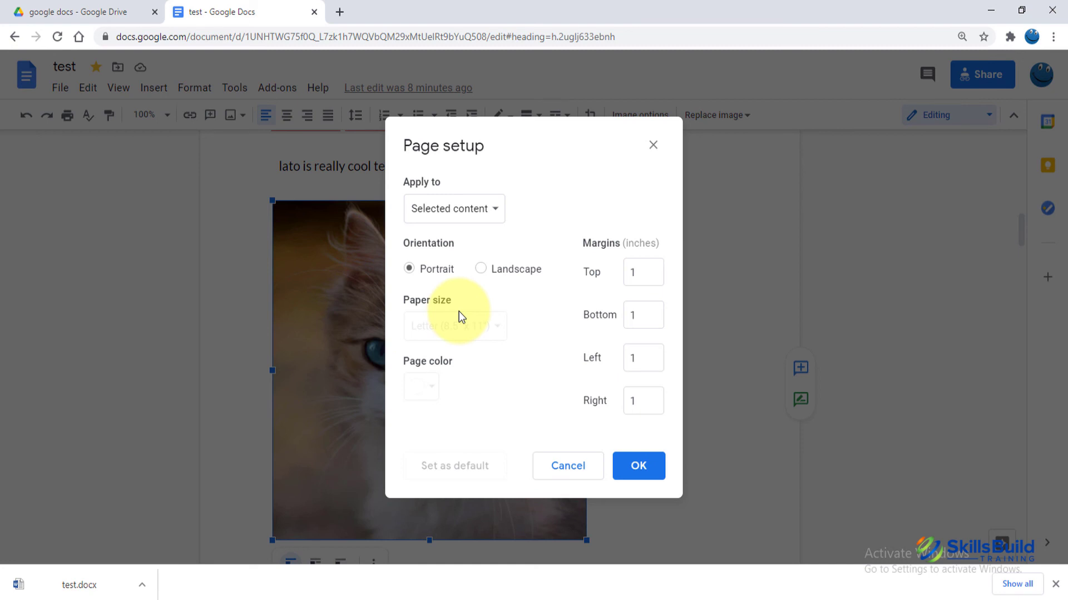
pyautogui.click(491, 210)
pyautogui.click(493, 189)
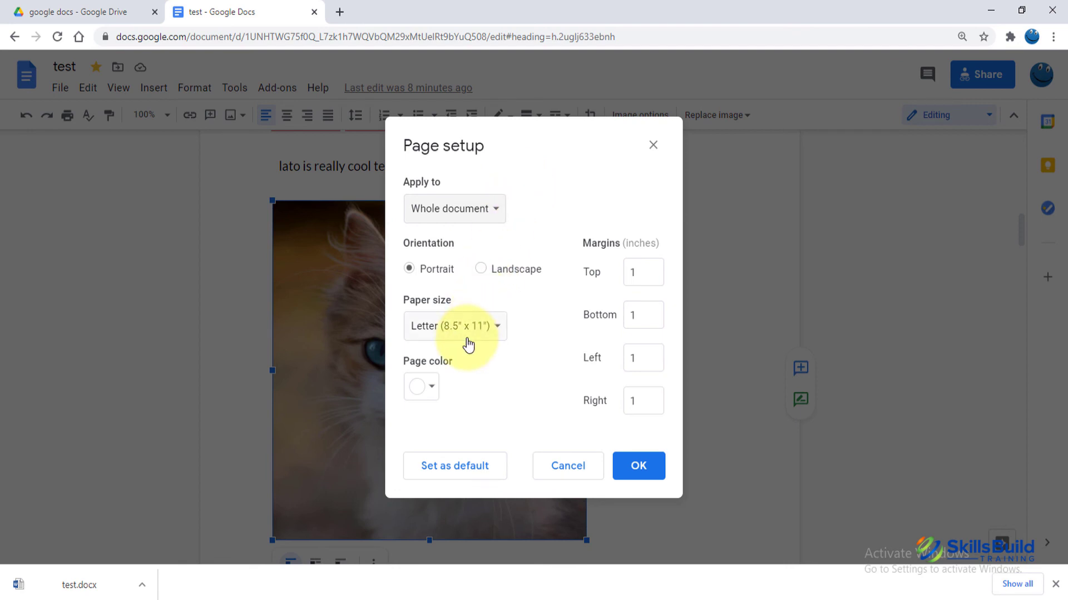
pyautogui.click(435, 387)
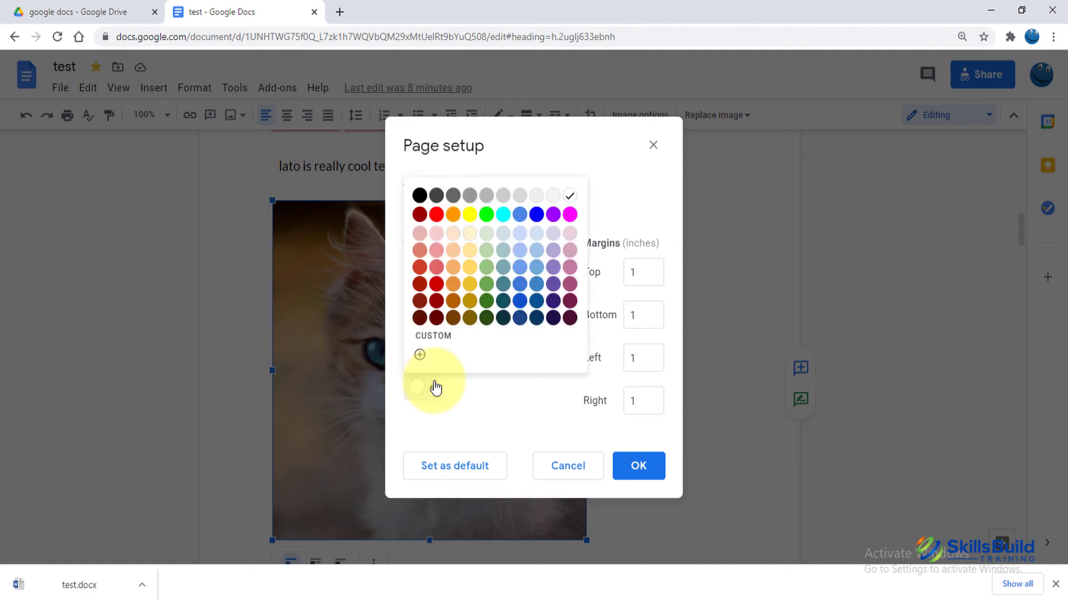
pyautogui.click(484, 392)
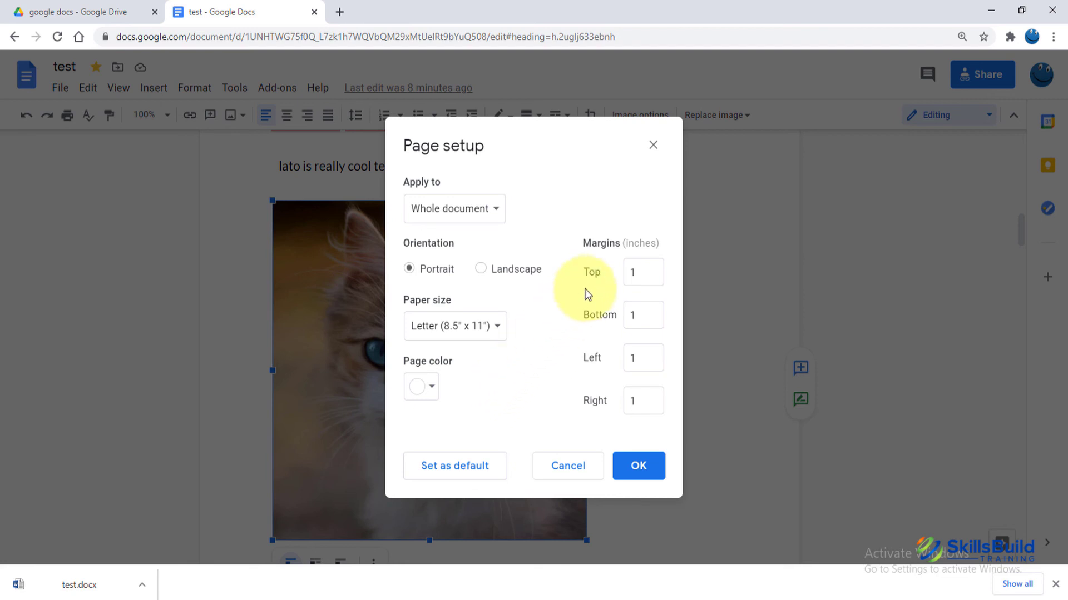
pyautogui.press('Escape')
# Run the spelling and grammar check and ignore the suggestion to change "Skillsbuild" to "Skill Build".
pyautogui.scroll(-1, 610, 258)
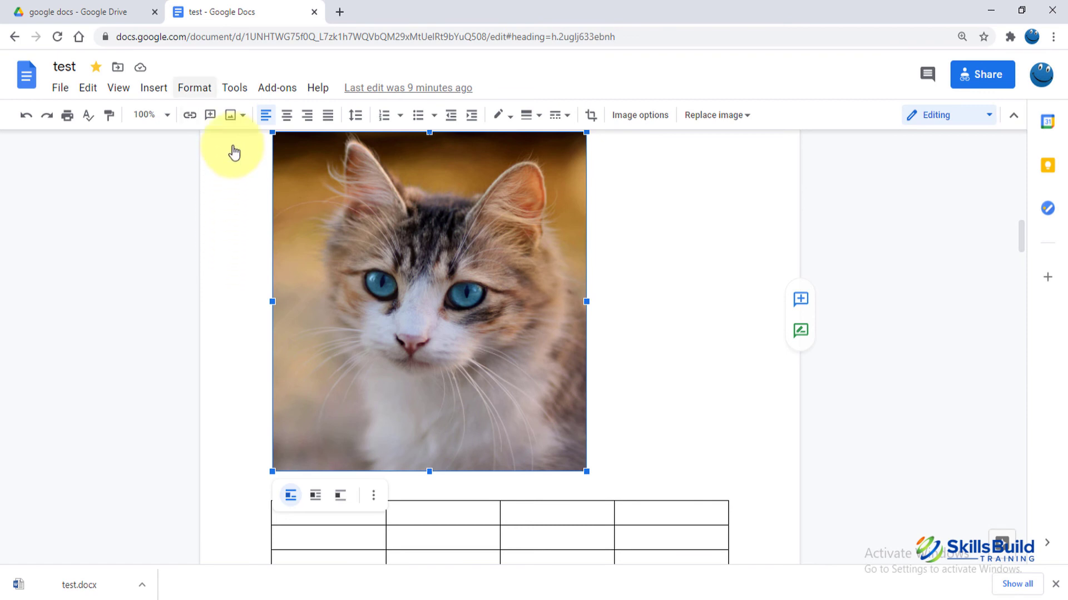
pyautogui.click(234, 88)
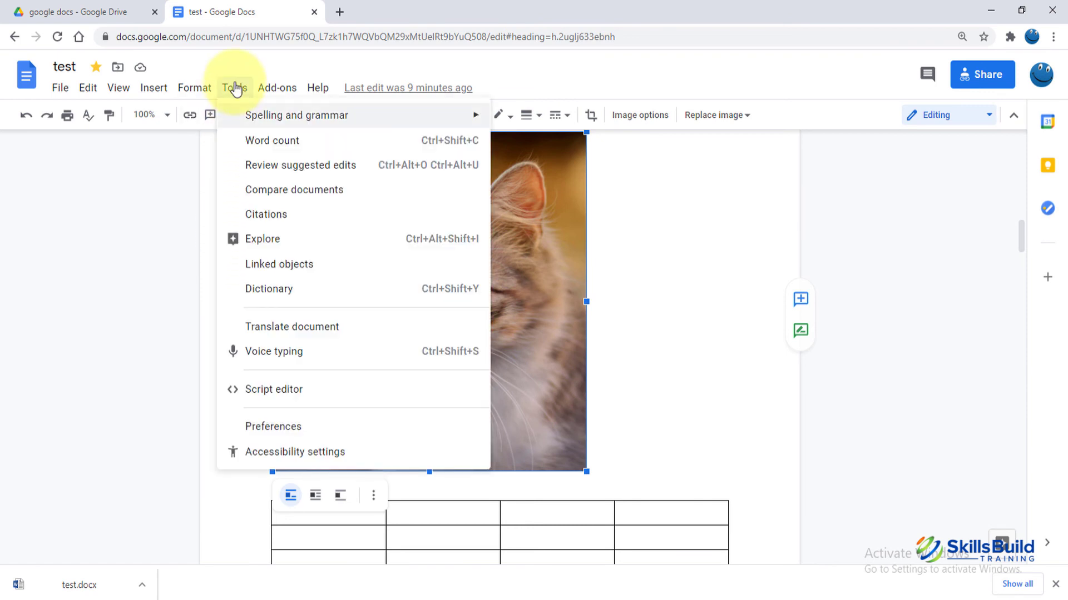
pyautogui.moveTo(310, 107)
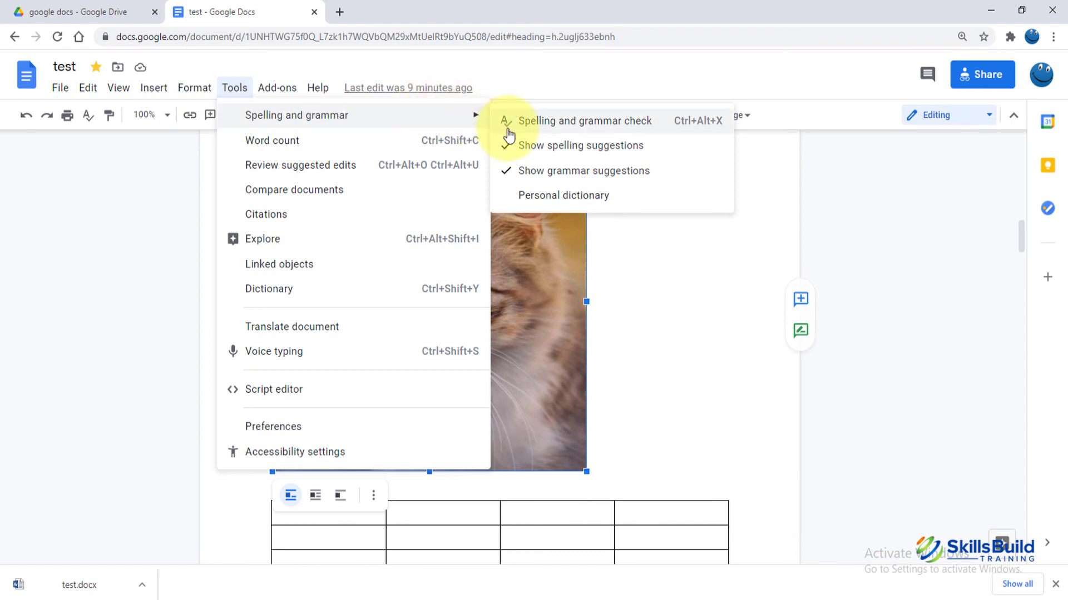
pyautogui.click(509, 131)
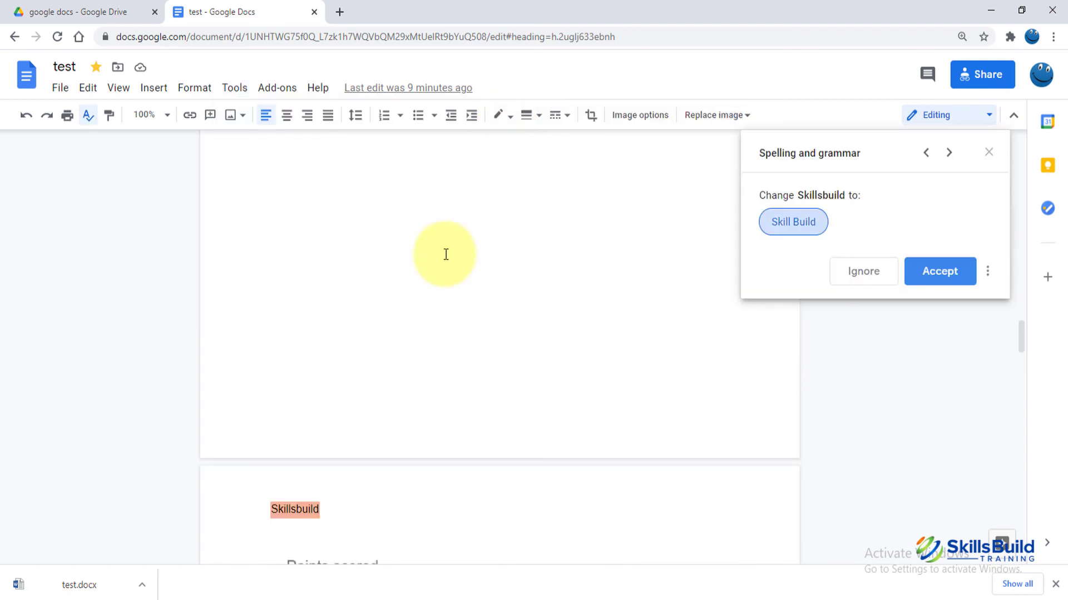
pyautogui.scroll(-2, 361, 423)
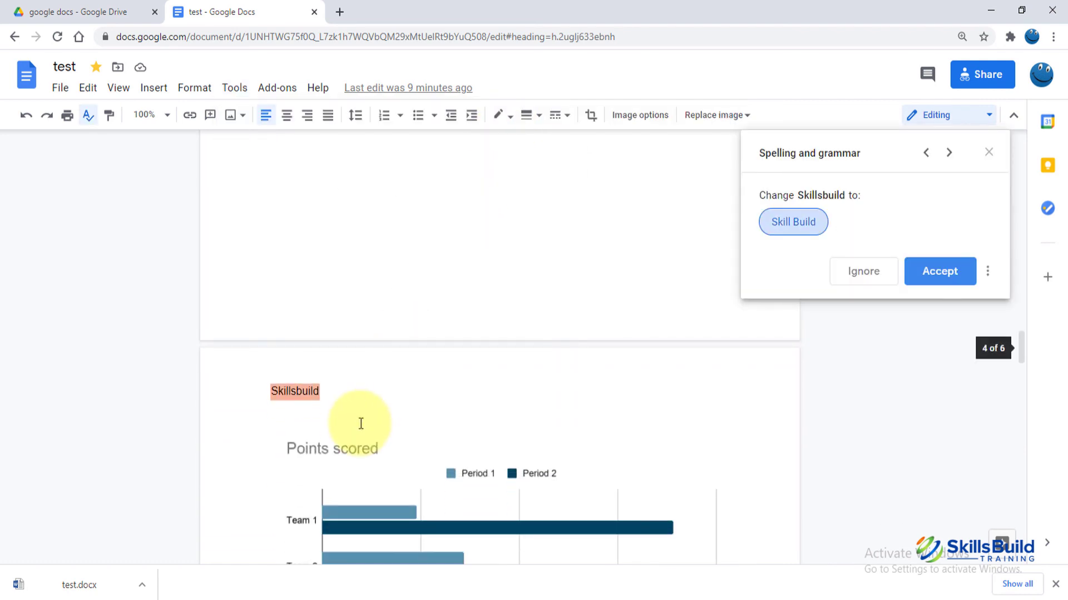
pyautogui.scroll(-10, 345, 409)
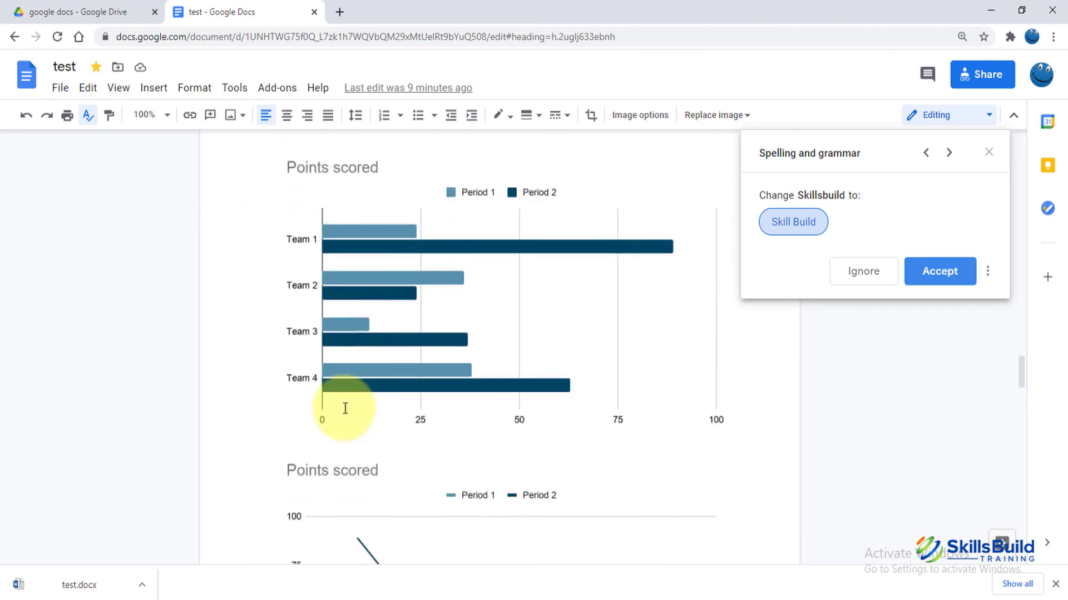
pyautogui.scroll(-10, 345, 408)
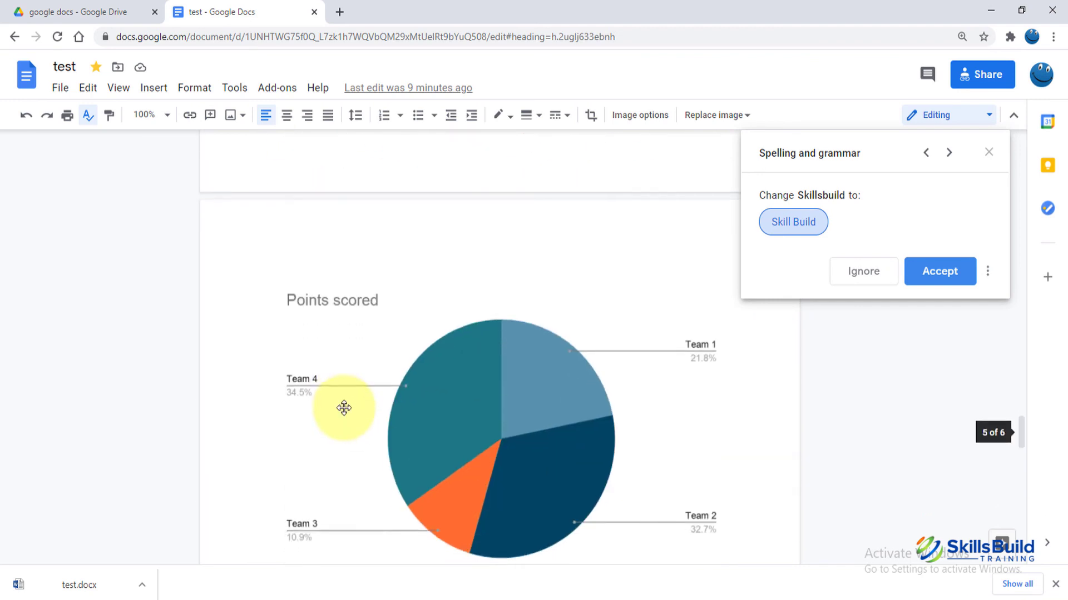
pyautogui.scroll(8, 344, 408)
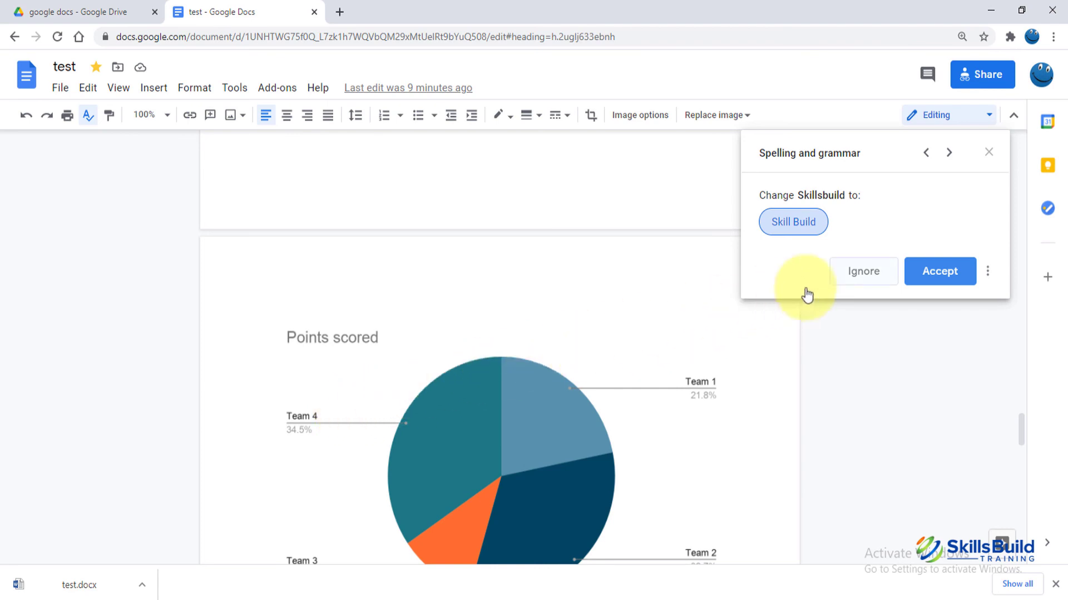
pyautogui.click(863, 272)
pyautogui.scroll(8, 472, 242)
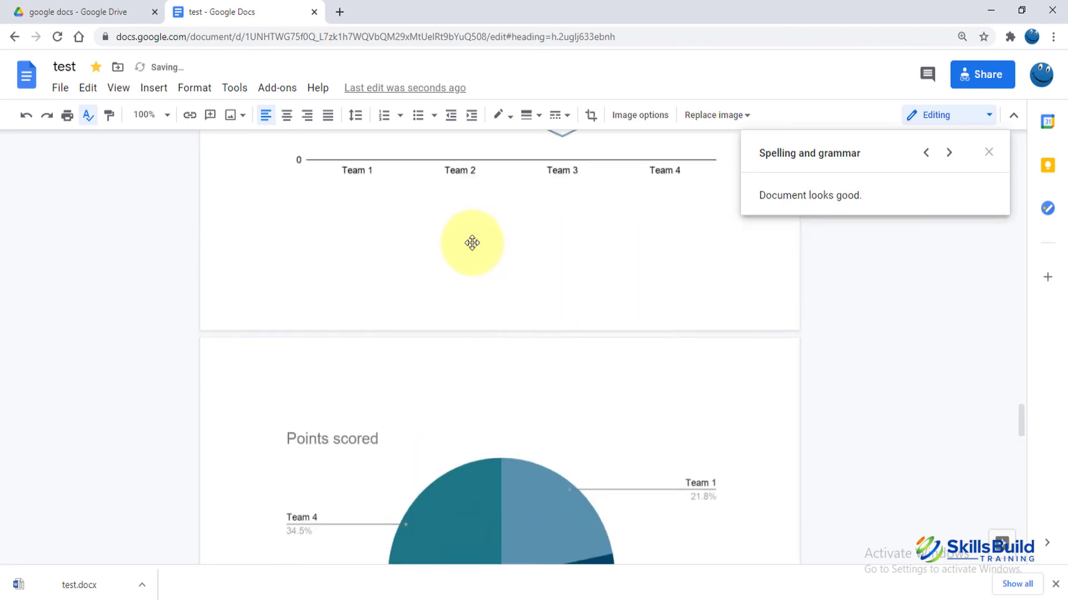
pyautogui.scroll(15, 472, 243)
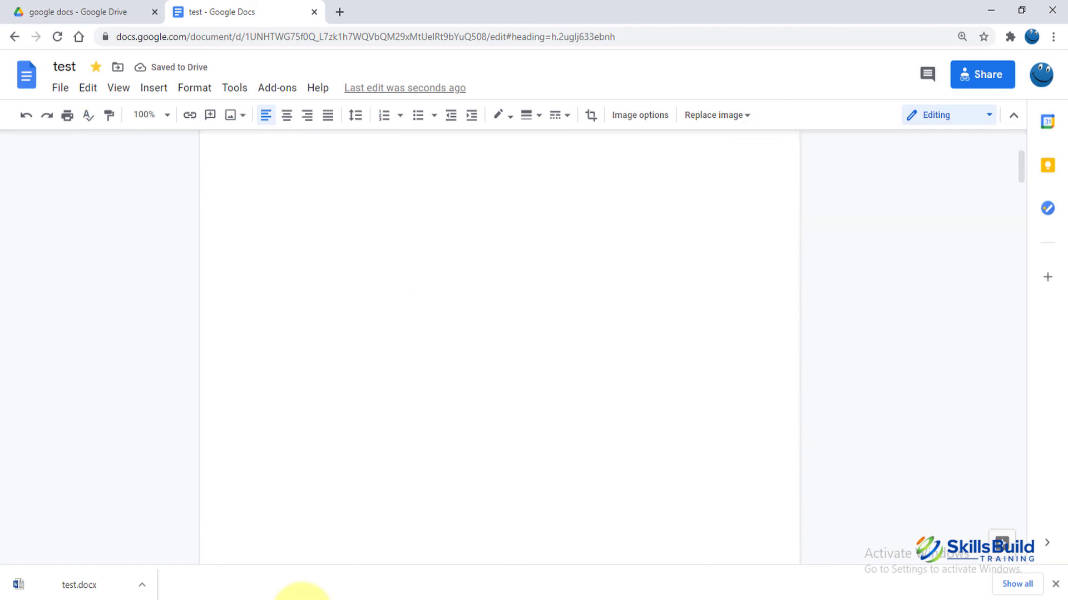
# Check the document's word count and turn on "Display word count while typing".
pyautogui.click(234, 95)
pyautogui.press('Down')
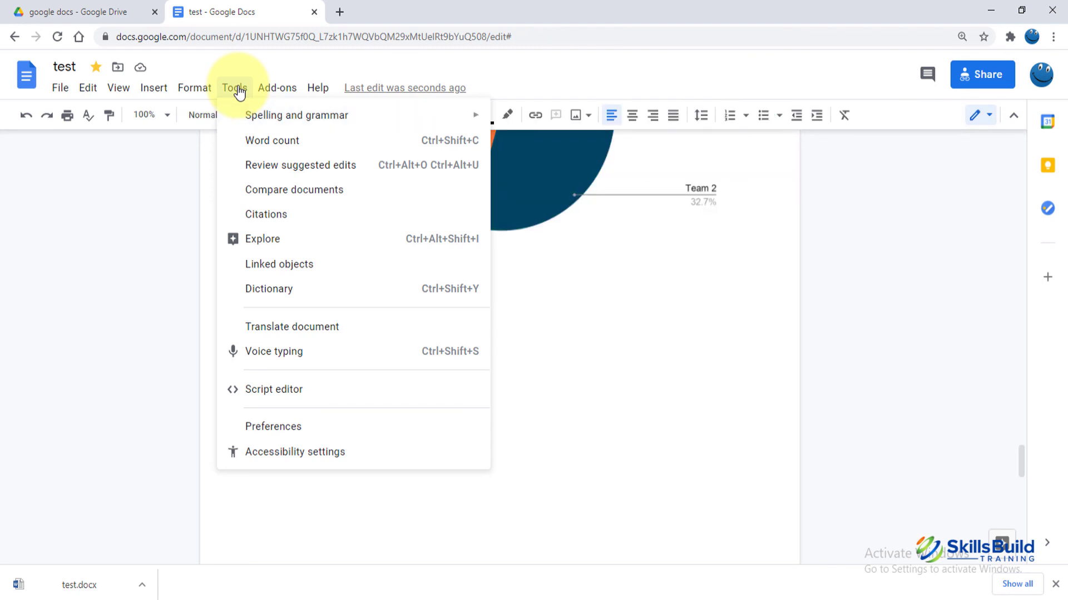
pyautogui.click(268, 141)
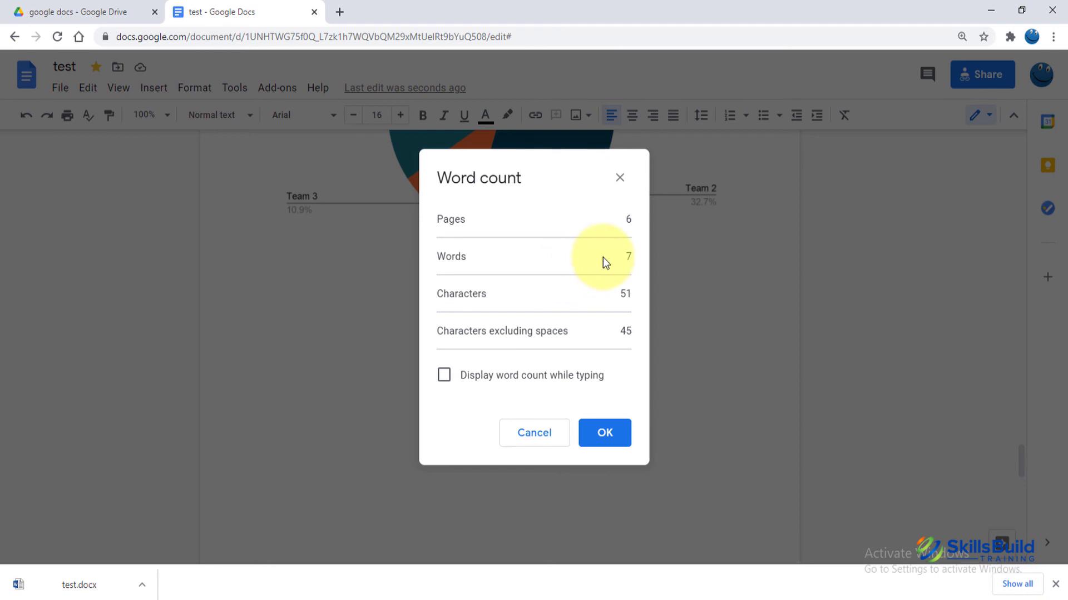
pyautogui.doubleClick(628, 255)
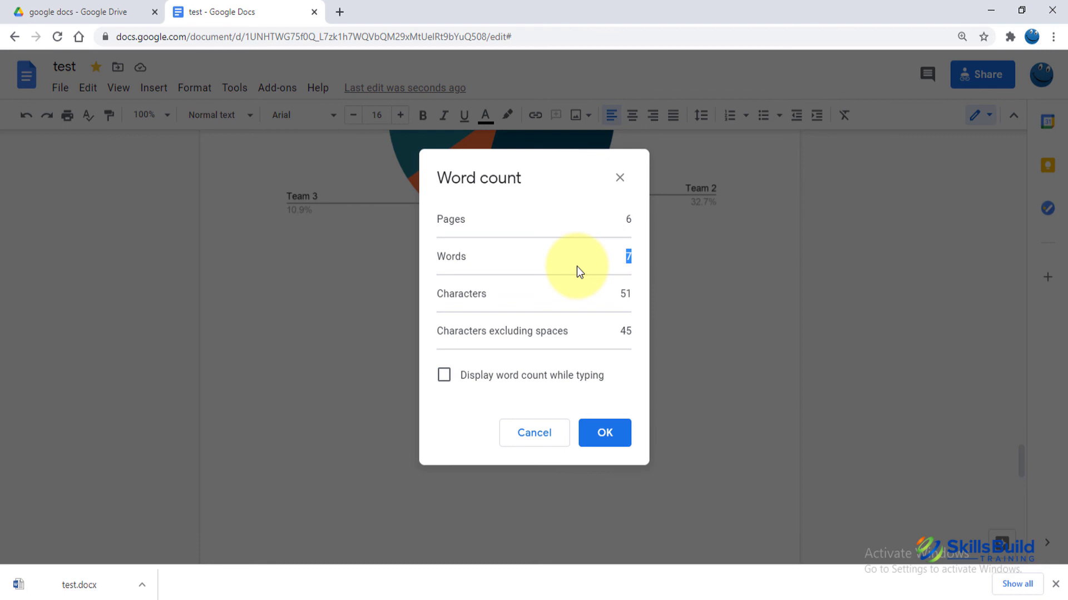
pyautogui.click(443, 377)
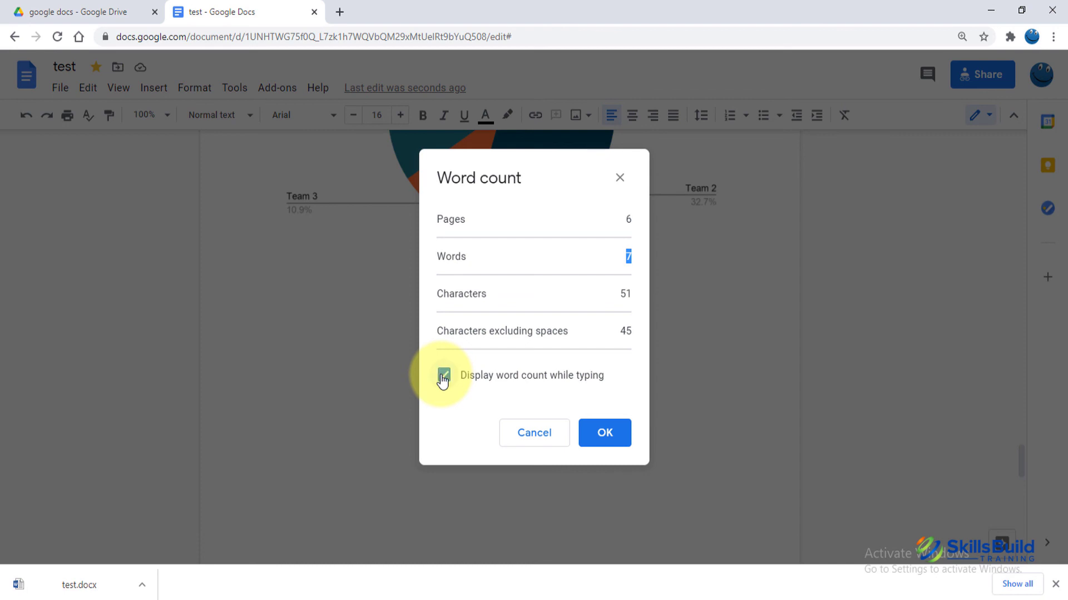
pyautogui.click(597, 439)
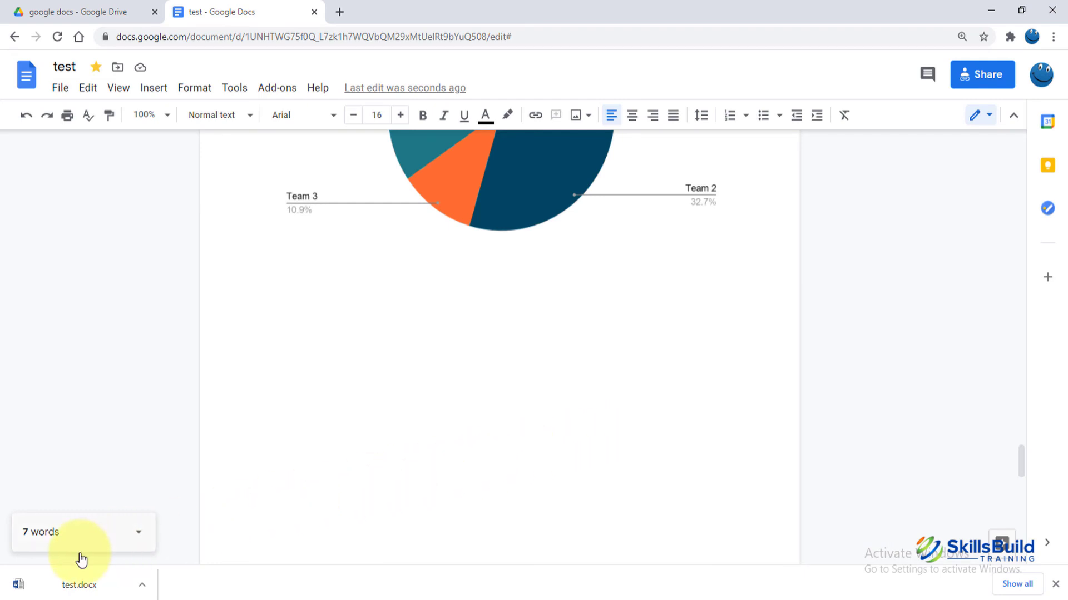
# Enter the sample text "Cvfffhjg gfddd ffddd" at the end of the document and add blank lines after it.
pyautogui.click(391, 436)
pyautogui.hotkey('ctrl', 'End')
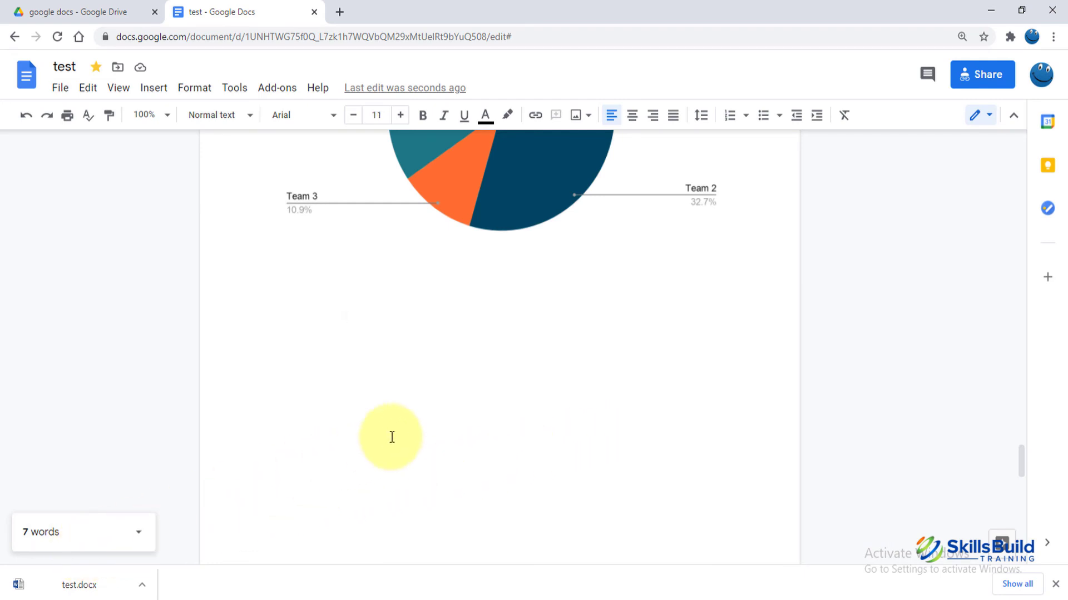
pyautogui.write('cvffhjg')
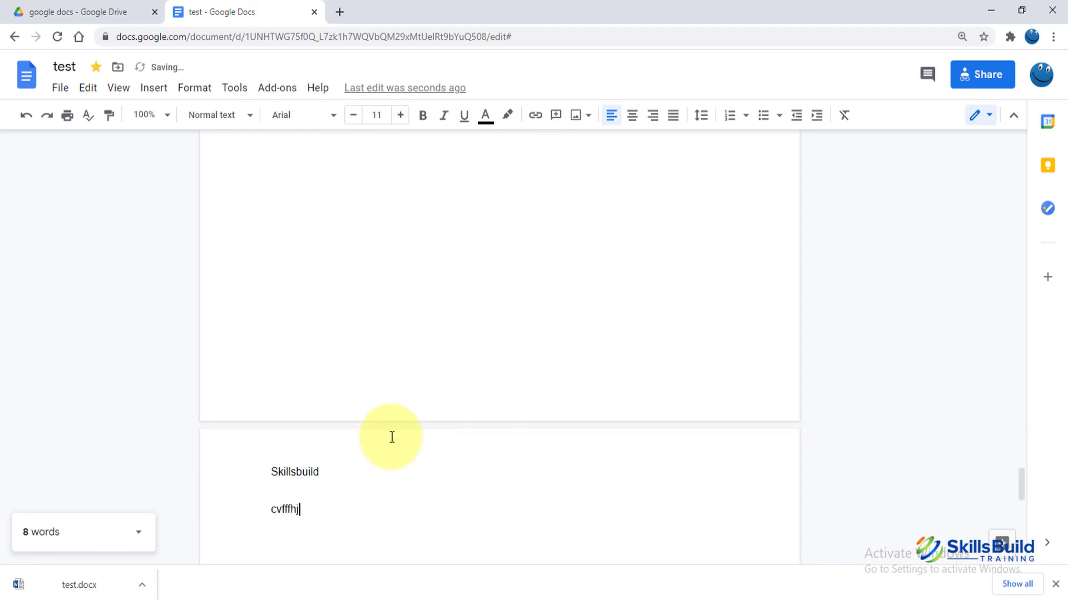
pyautogui.write(' gfddd ')
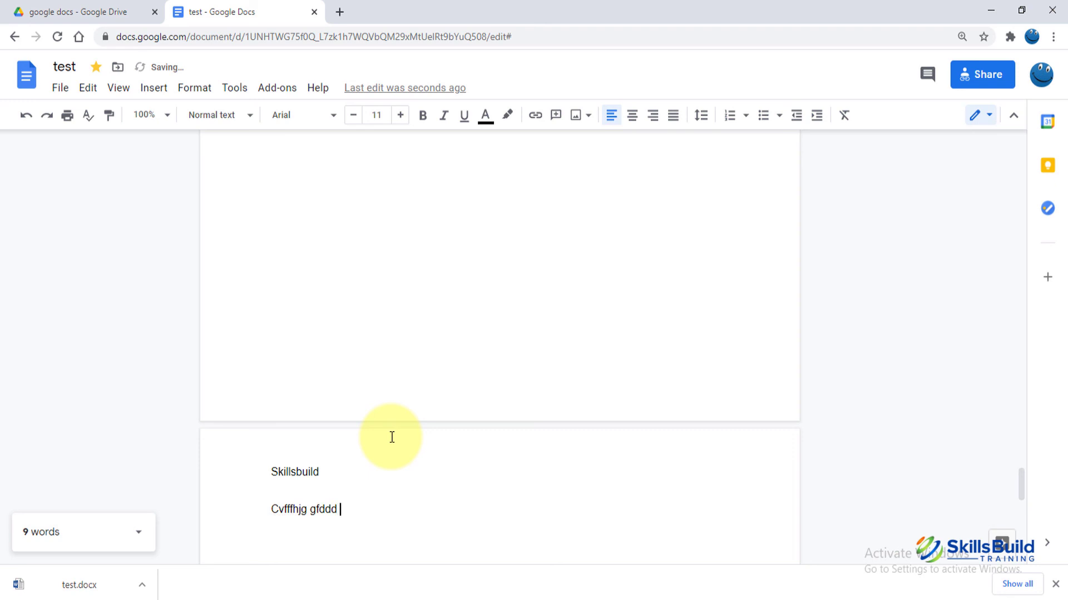
pyautogui.write('ffddd')
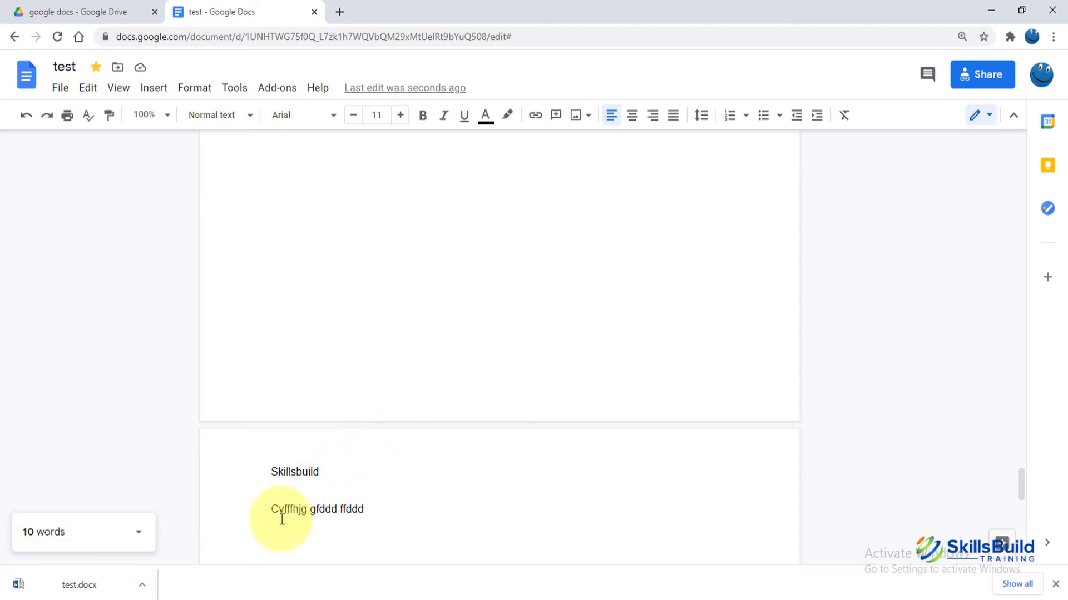
pyautogui.press('Return')
pyautogui.press('Return')
pyautogui.press('Return')
pyautogui.press('Return')
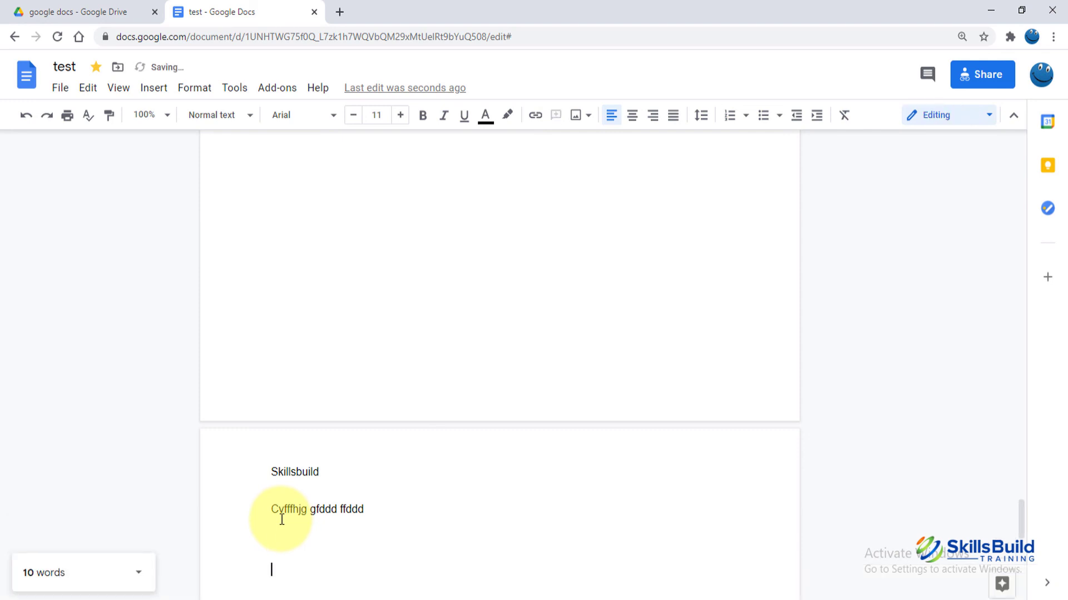
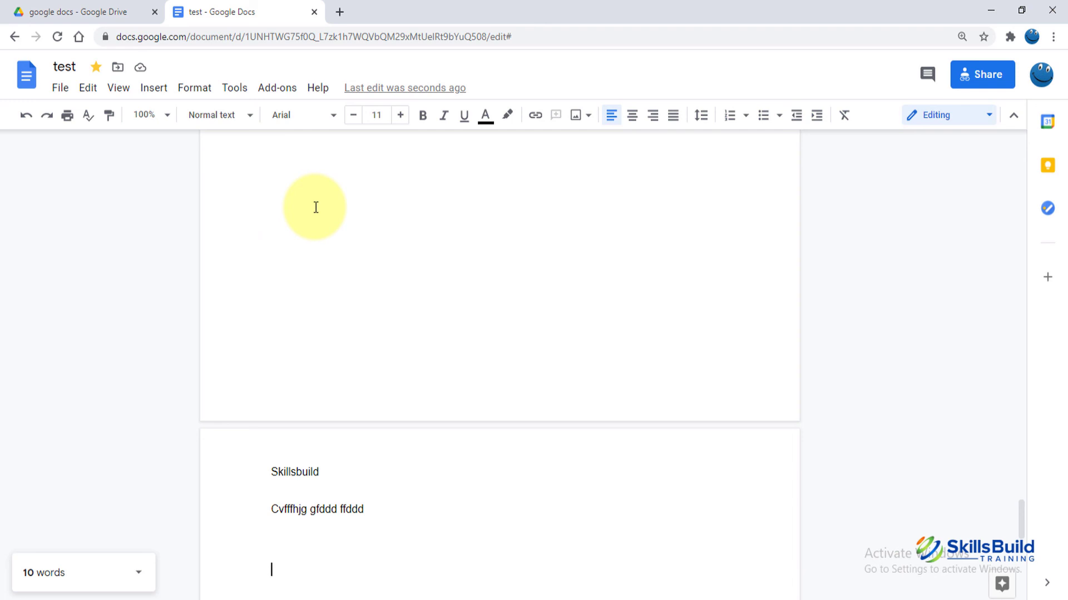
# Examine the Compare documents options and the My Drive picker for the comparison document, and close them without comparing.
pyautogui.click(234, 89)
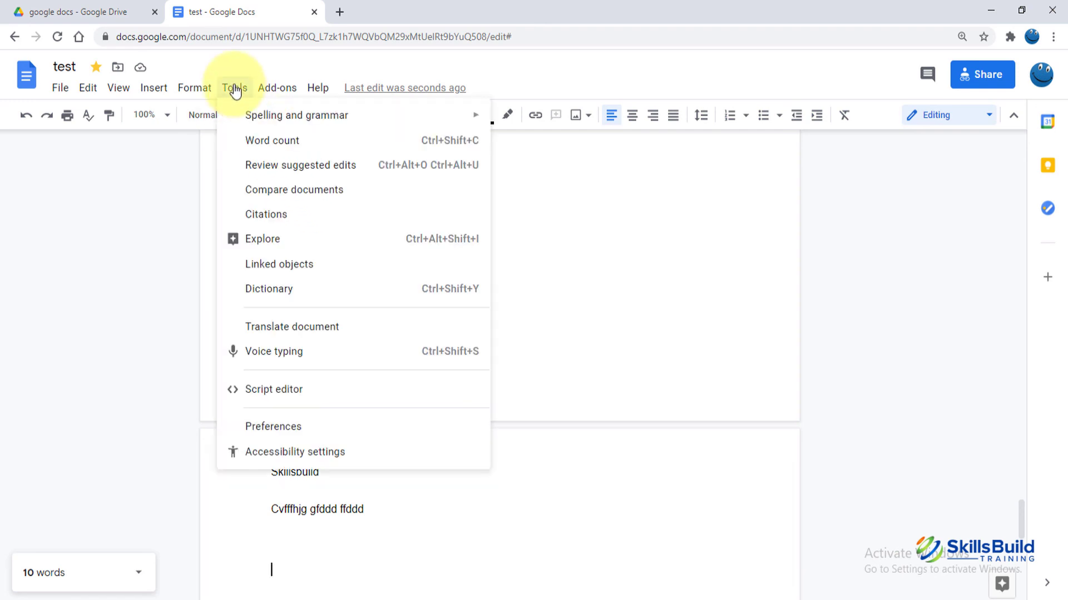
pyautogui.click(276, 201)
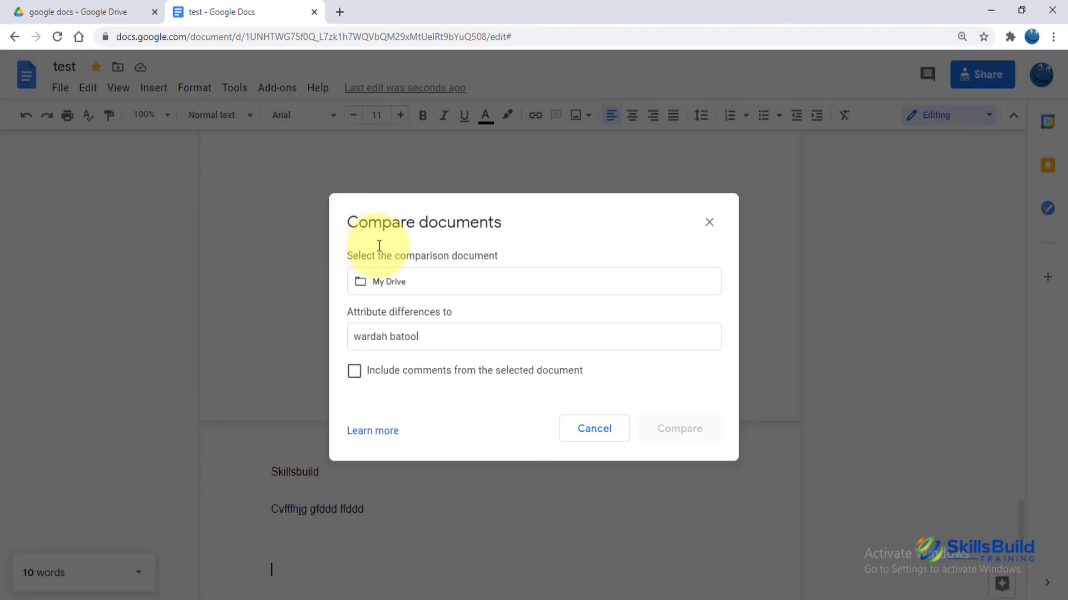
pyautogui.click(460, 289)
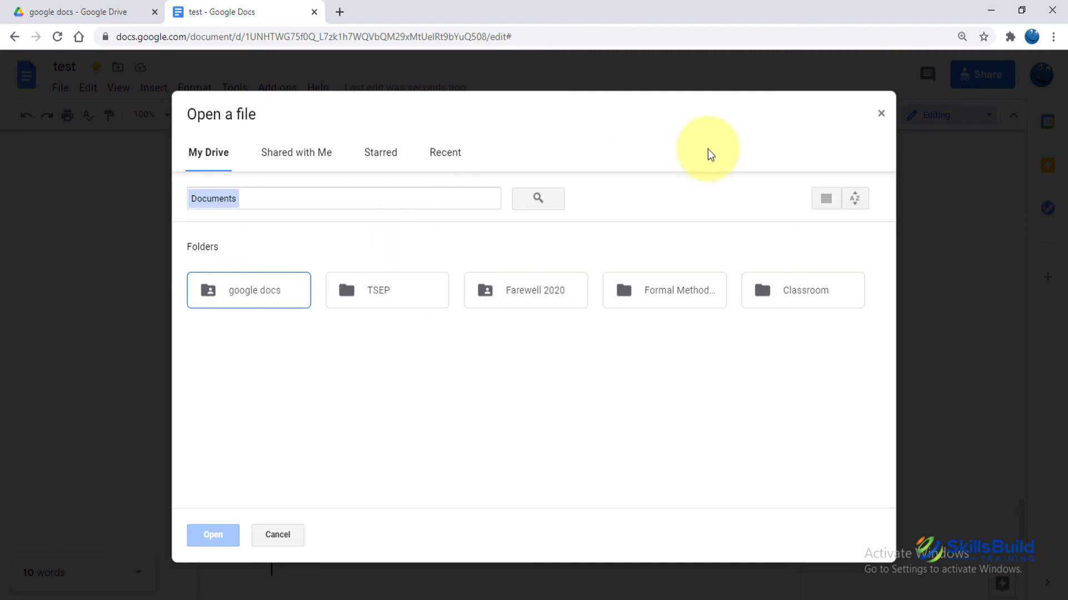
pyautogui.click(880, 113)
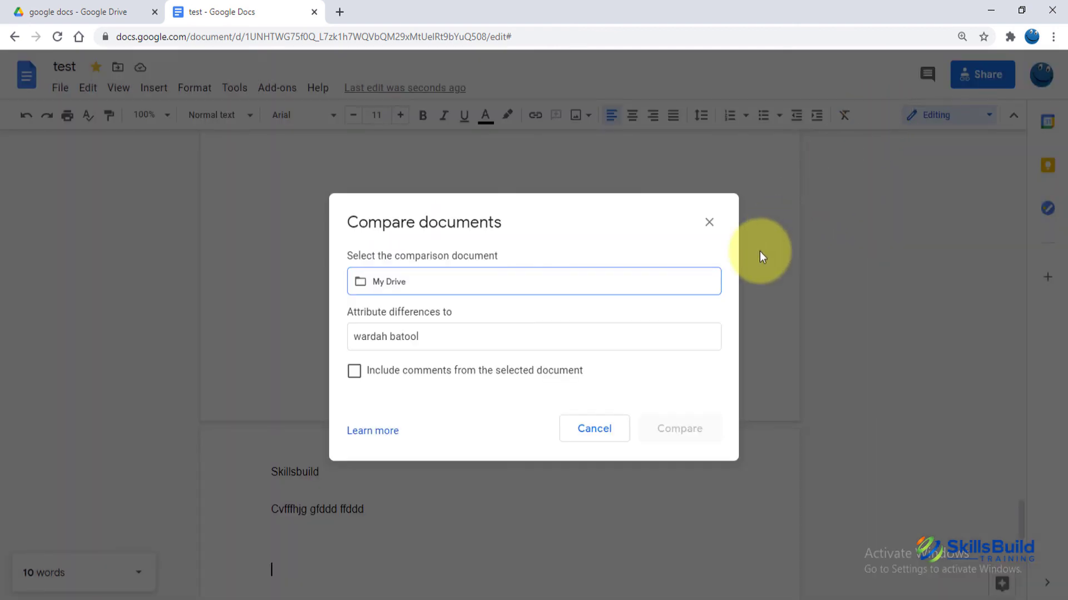
pyautogui.click(604, 435)
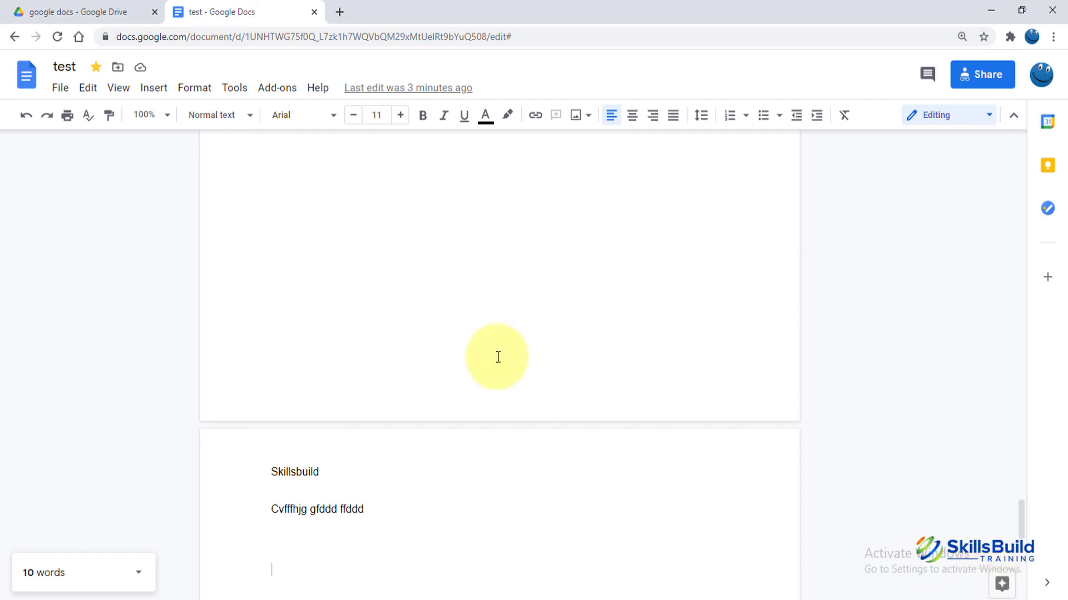
# Search for "canada" with the Explore tool and look through the web results.
pyautogui.click(234, 87)
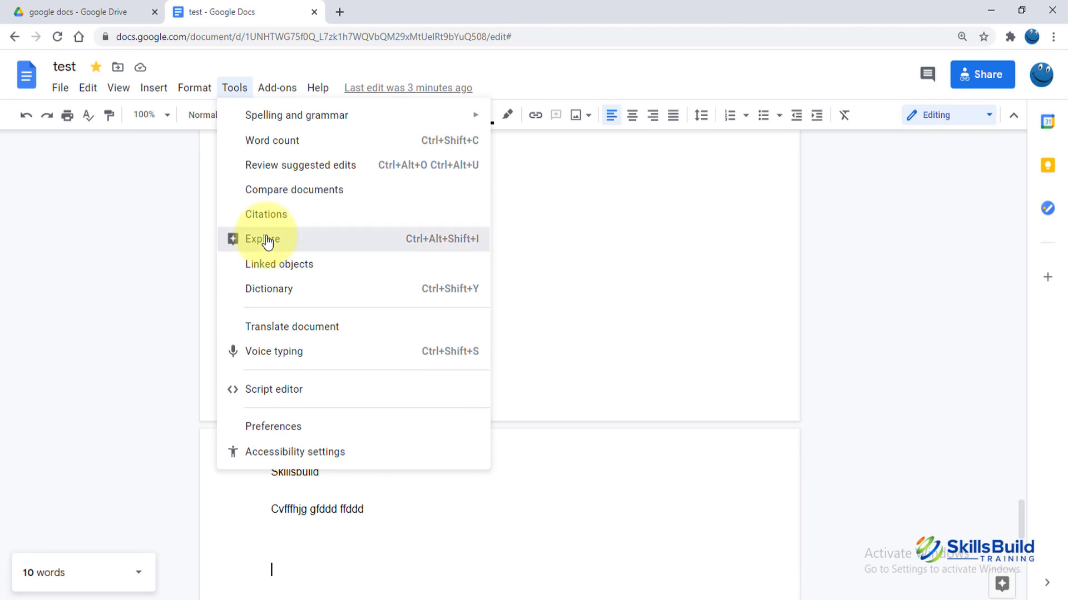
pyautogui.click(267, 242)
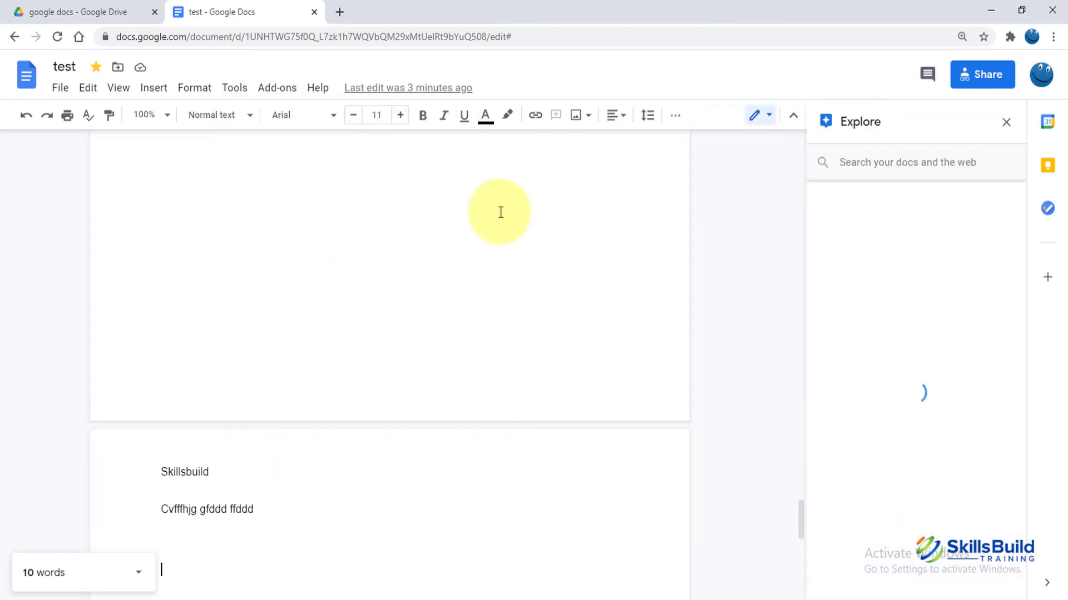
pyautogui.click(888, 173)
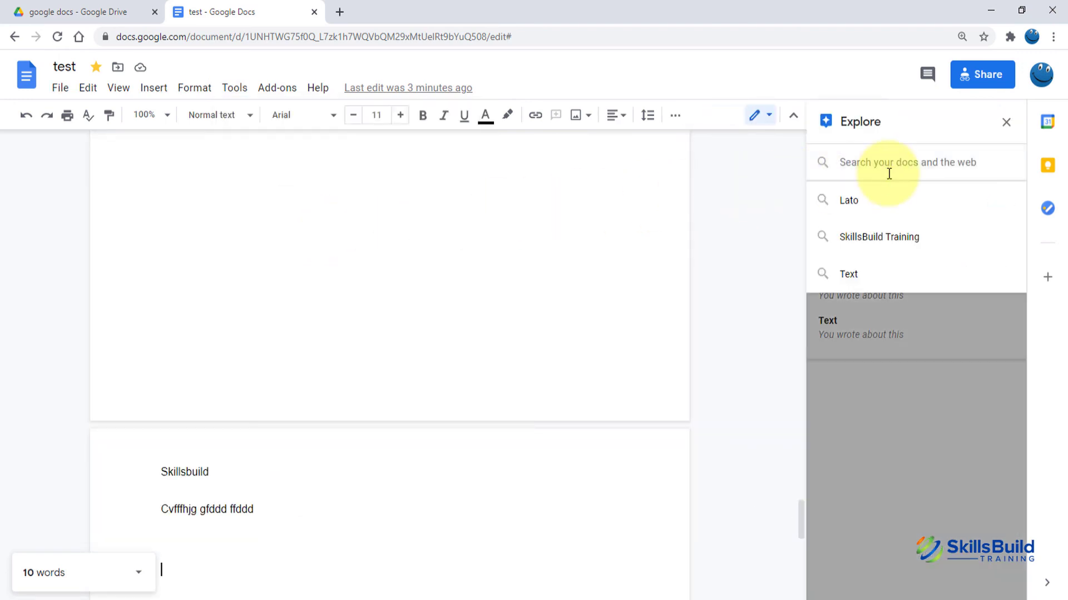
pyautogui.press('Escape')
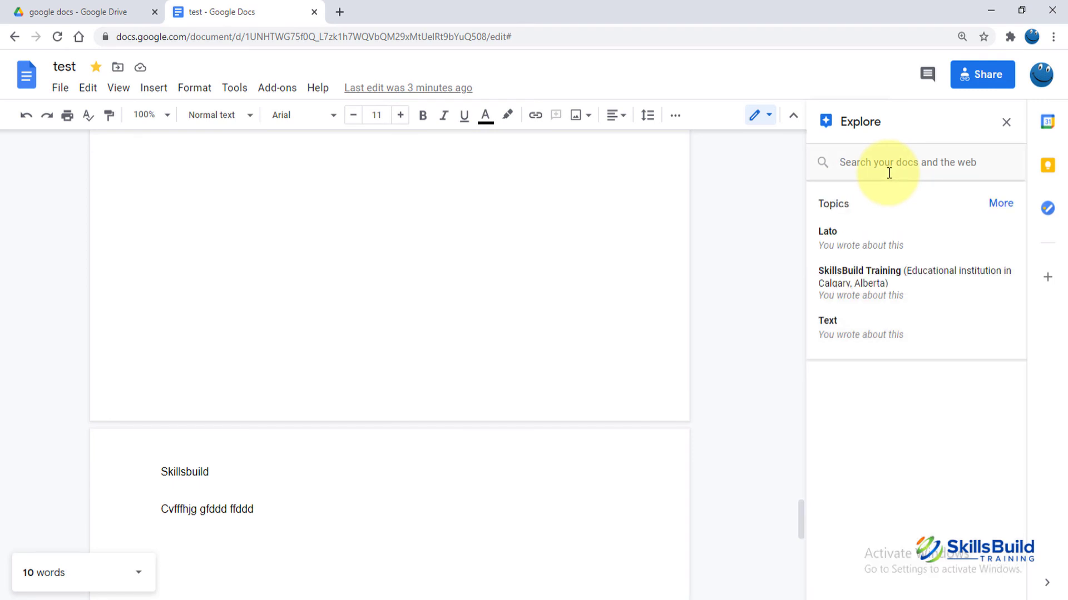
pyautogui.click(888, 173)
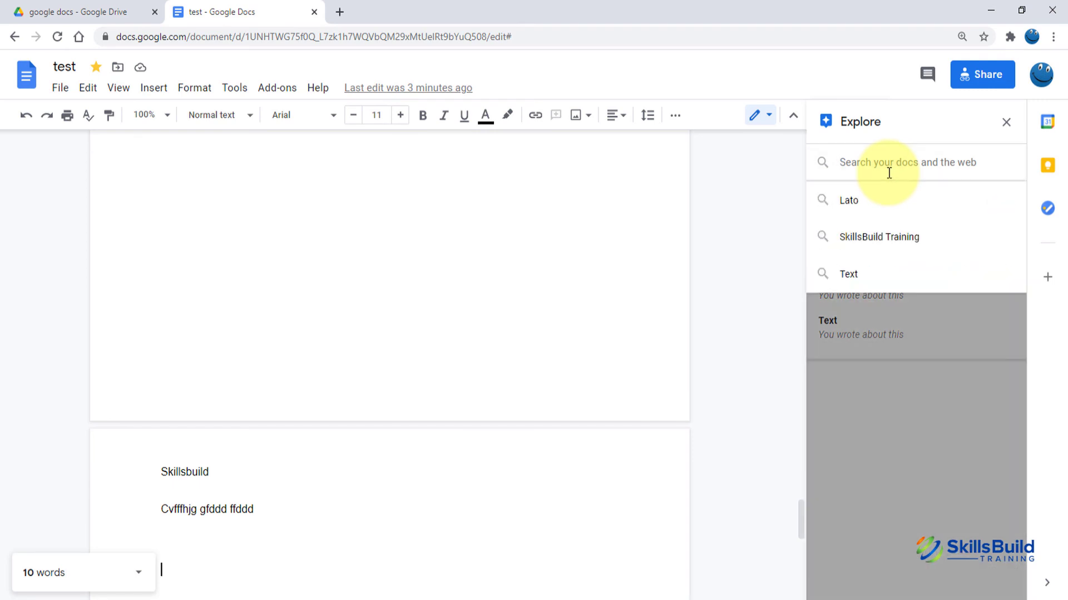
pyautogui.write('canada')
pyautogui.press('Return')
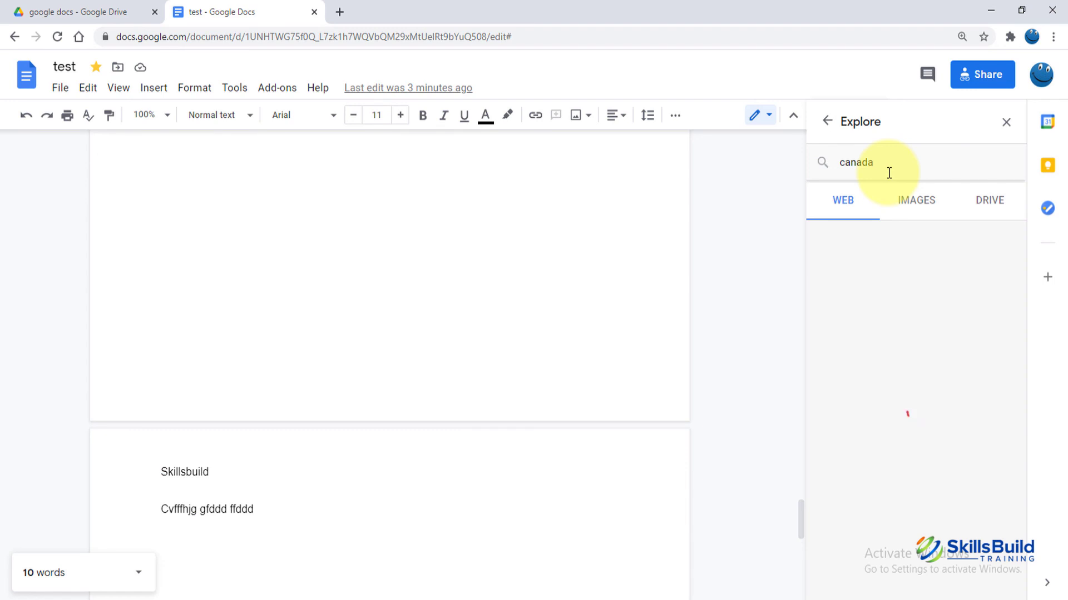
pyautogui.scroll(-2, 893, 320)
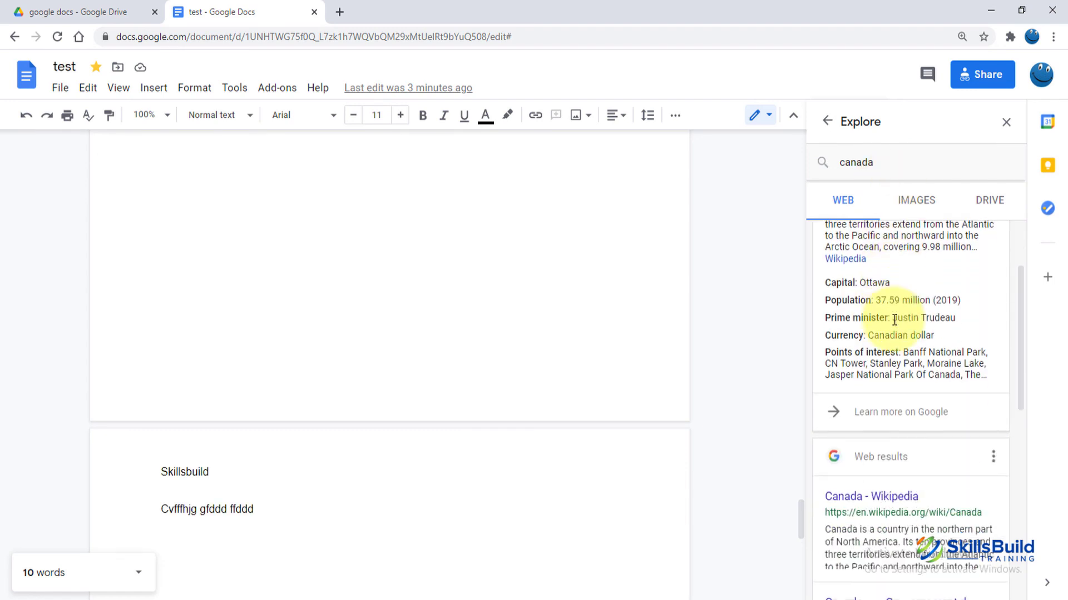
pyautogui.scroll(-2, 893, 320)
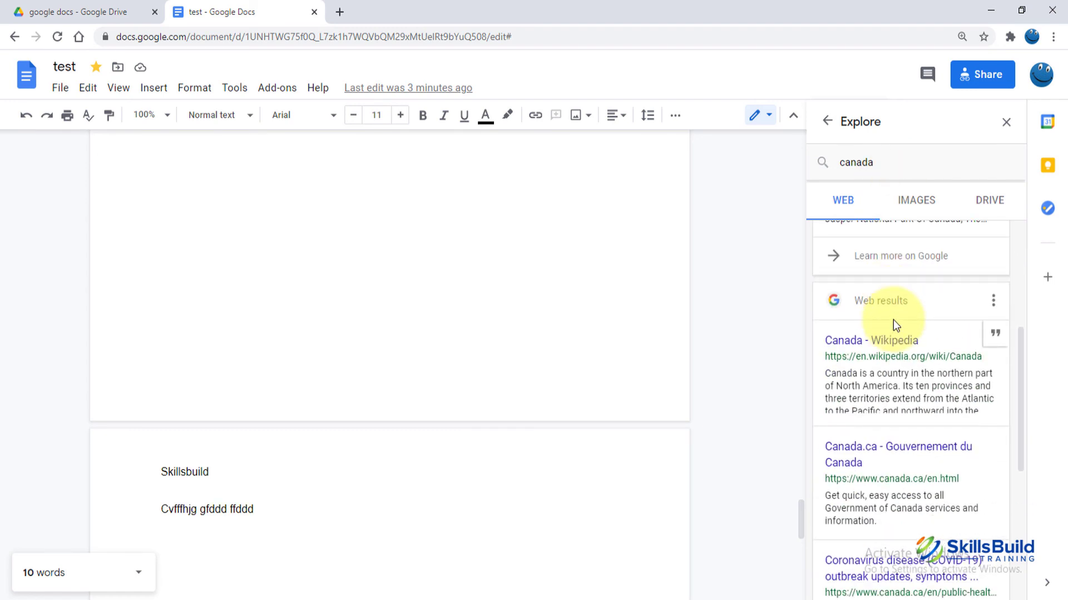
pyautogui.scroll(3, 893, 319)
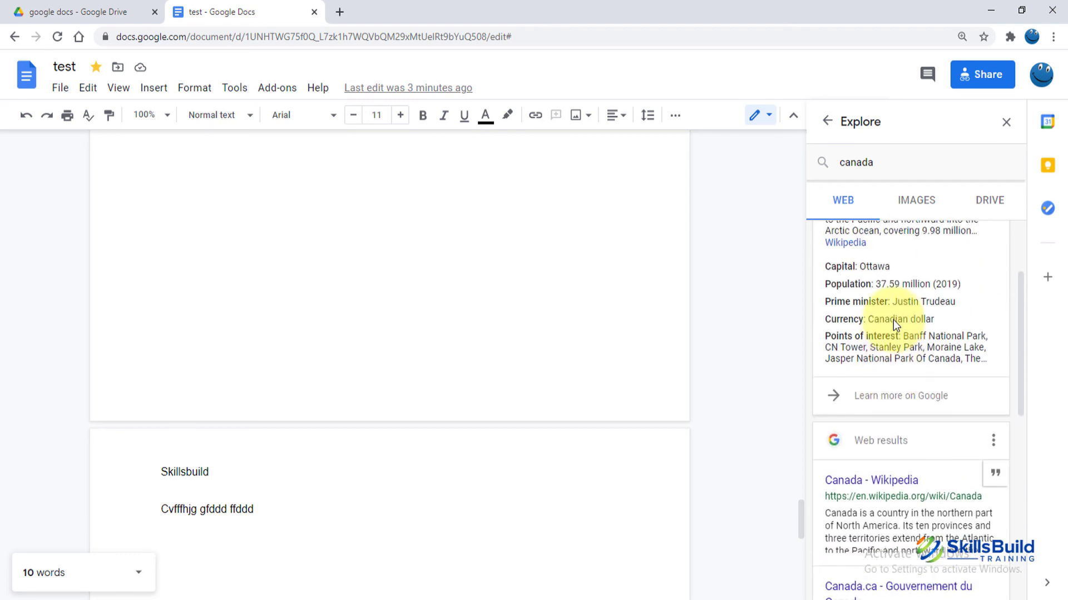
pyautogui.scroll(1, 893, 320)
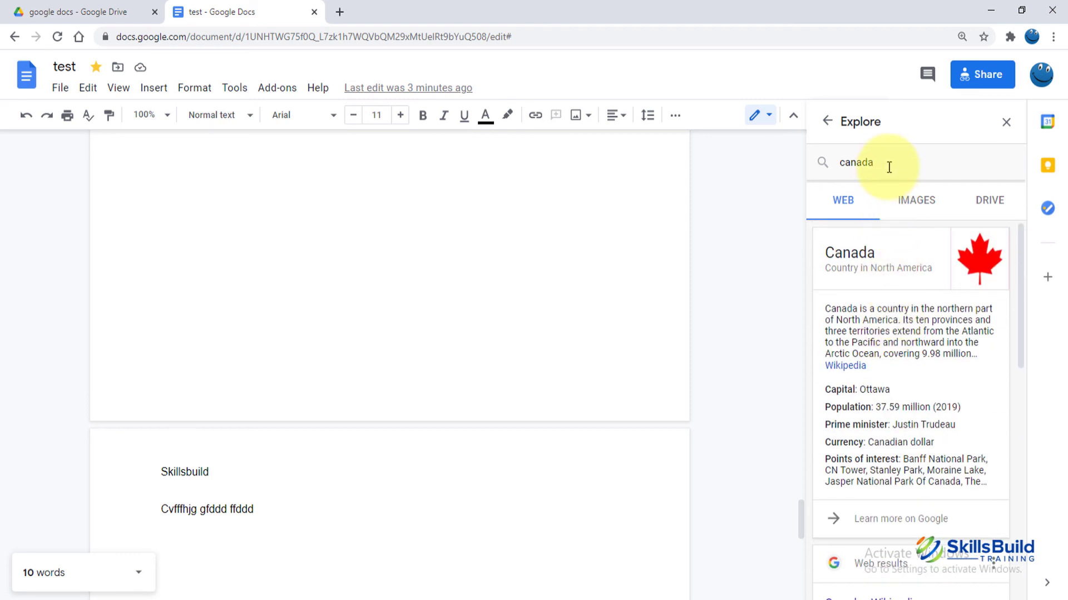
# Search Explore for "weather forecast toronto" and look through the web results.
pyautogui.moveTo(886, 167); pyautogui.dragTo(831, 172)
pyautogui.write('weat')
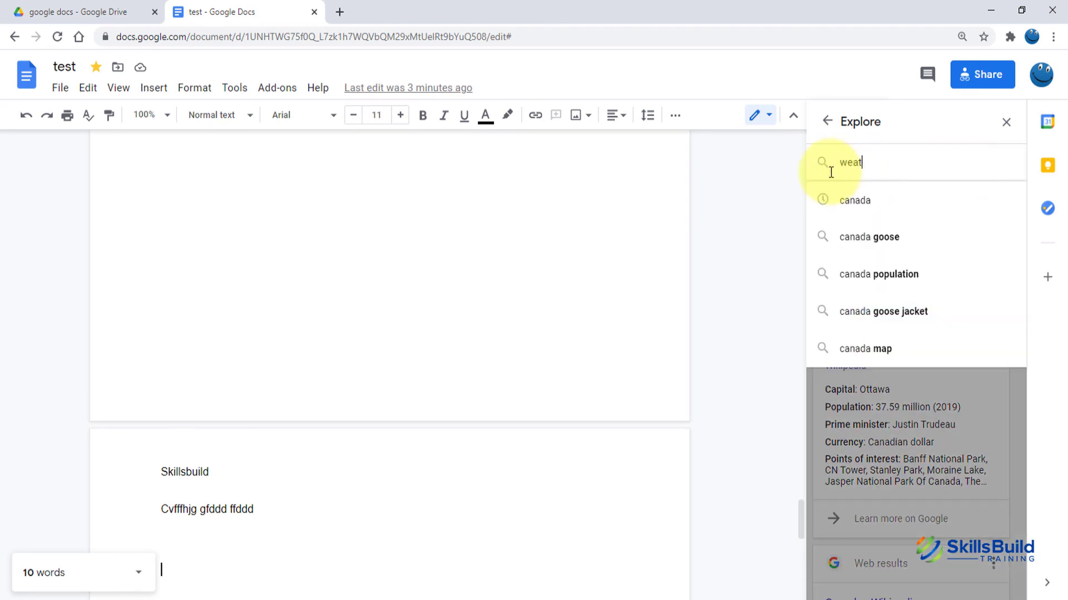
pyautogui.write('her forecast n')
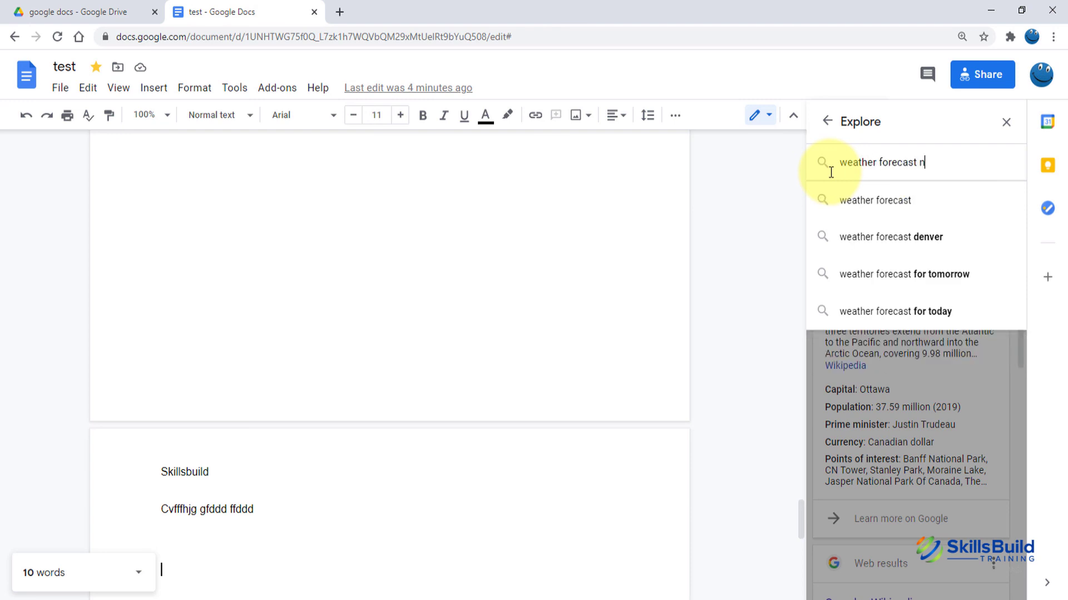
pyautogui.press('BackSpace')
pyautogui.write('toron')
pyautogui.write('to')
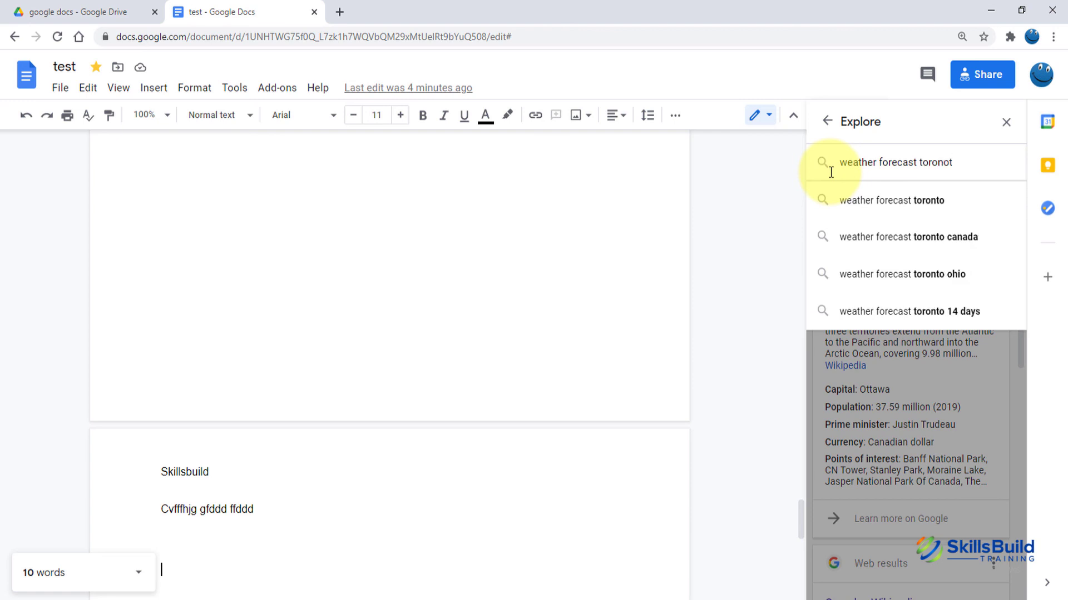
pyautogui.press('Return')
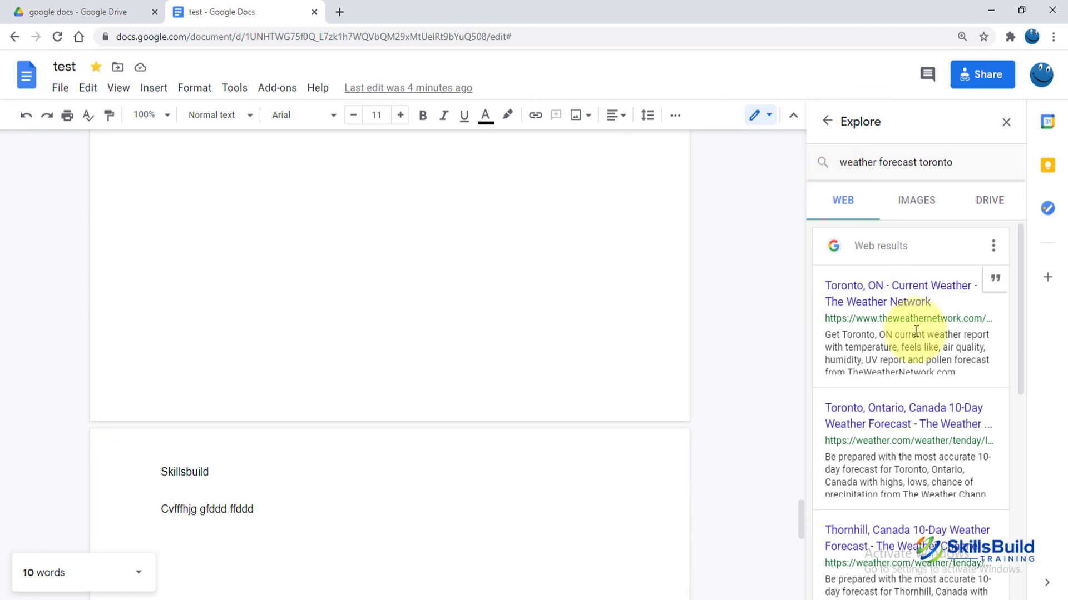
pyautogui.scroll(-2, 916, 328)
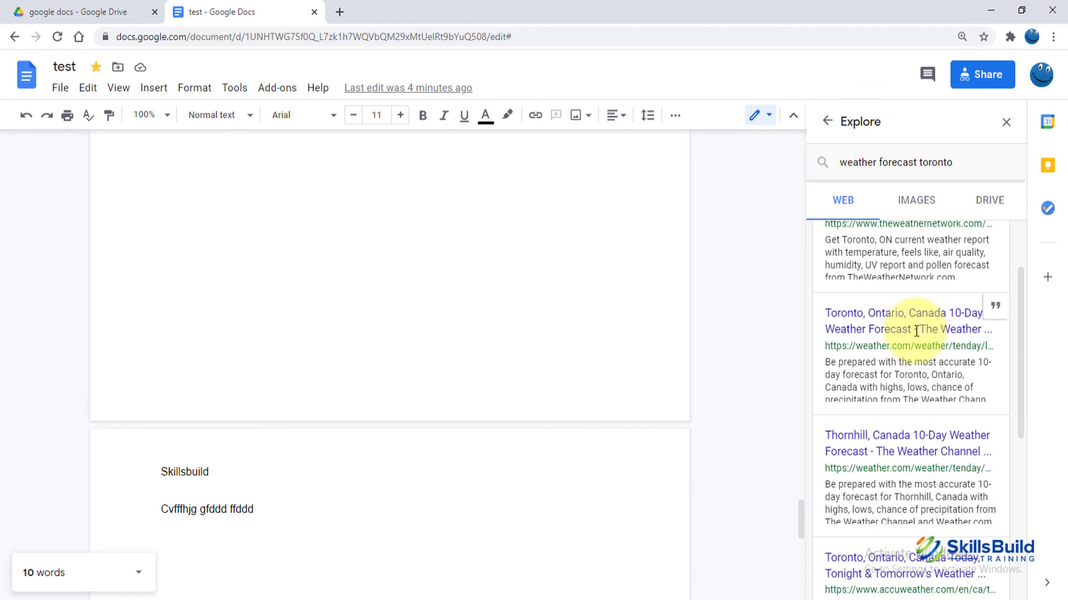
pyautogui.scroll(-2, 917, 332)
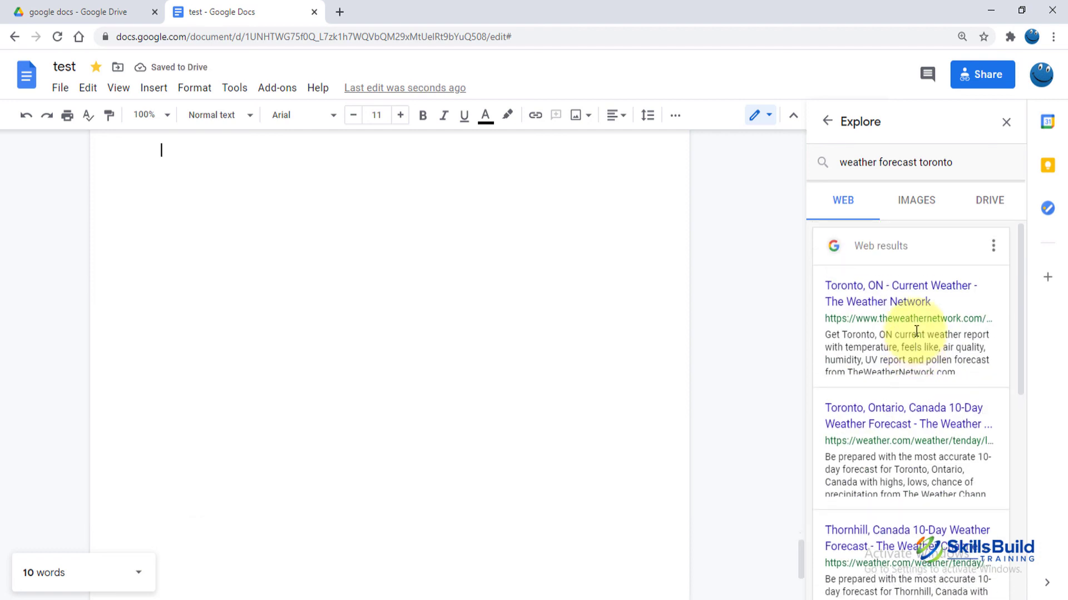
# Cite the "Toronto, ON - Current Weather - The Weather Network" result as a footnote, check it at the page's end, and close Explore.
pyautogui.scroll(3, 916, 331)
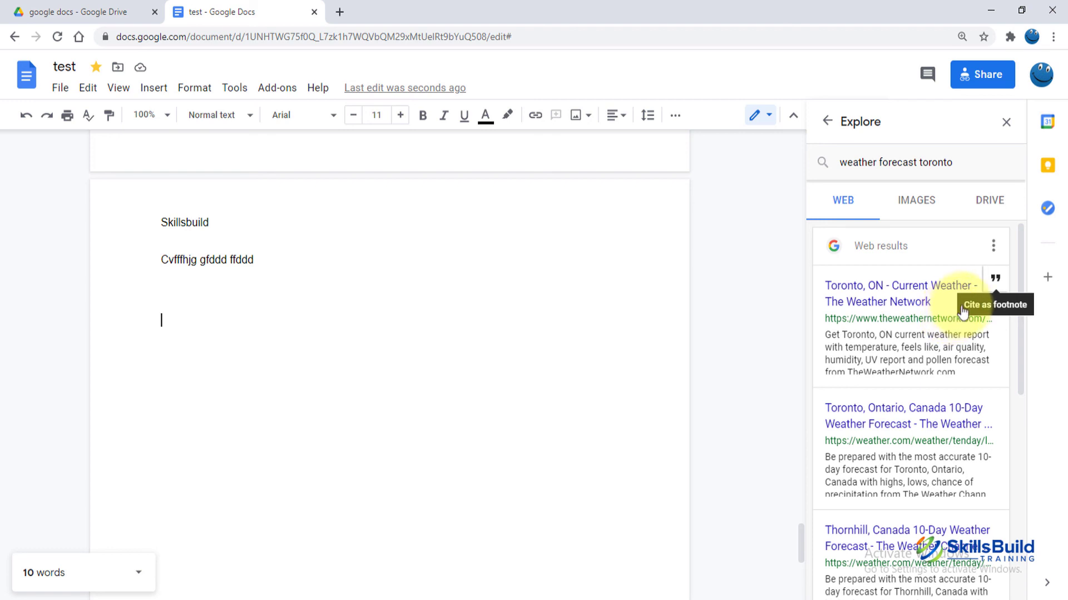
pyautogui.click(993, 290)
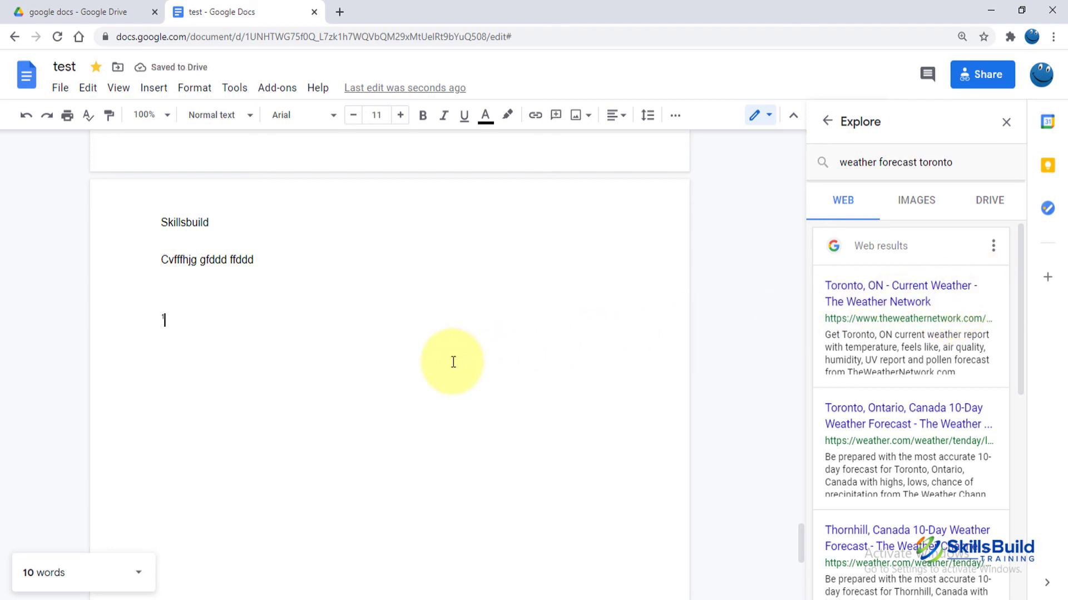
pyautogui.scroll(-1, 453, 362)
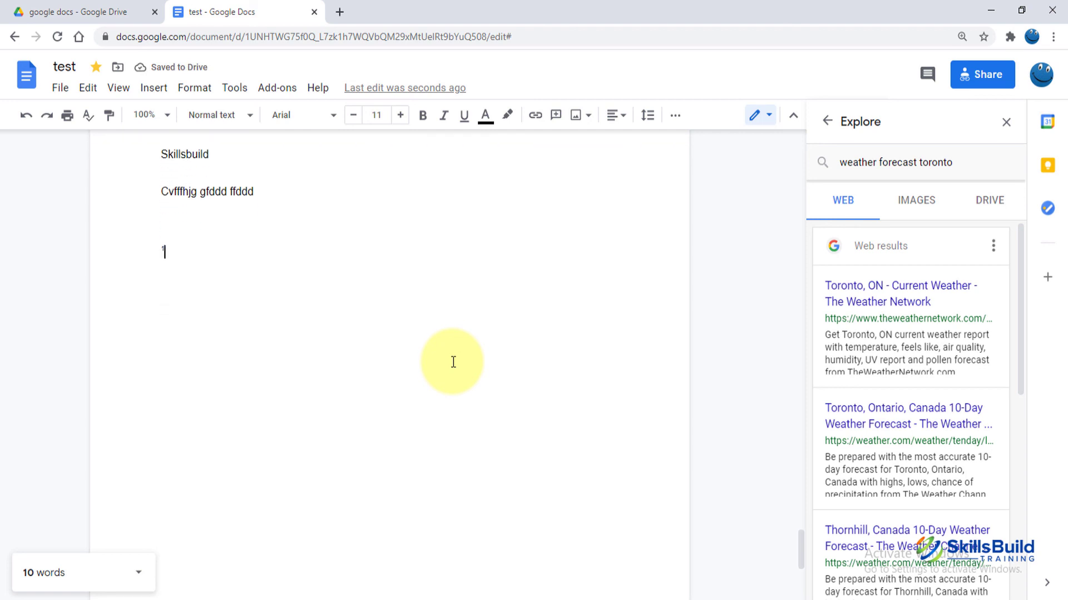
pyautogui.scroll(-5, 453, 362)
pyautogui.scroll(-1, 453, 362)
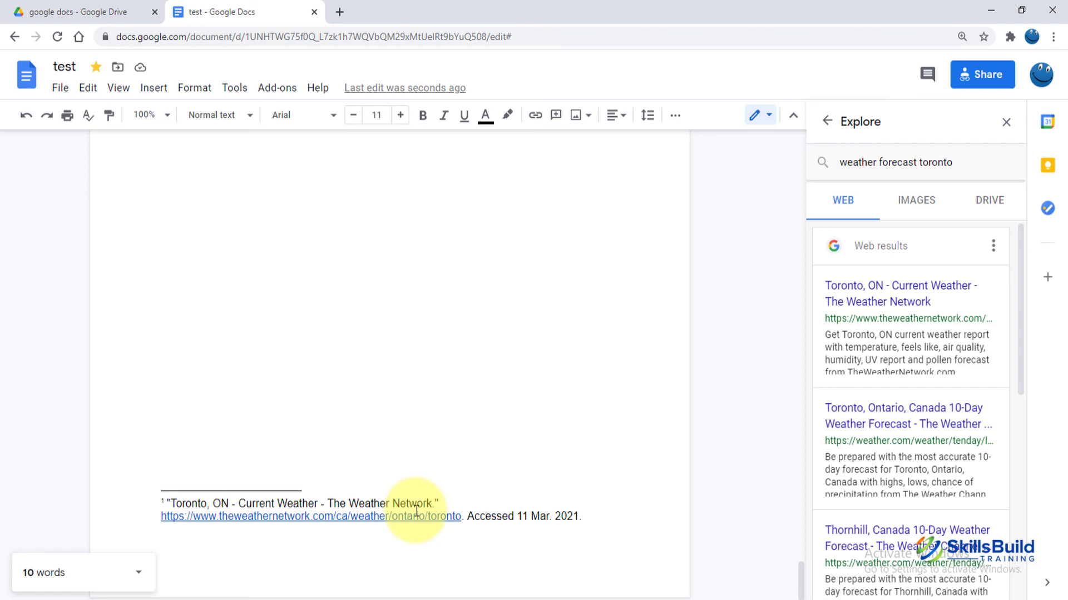
pyautogui.click(1008, 119)
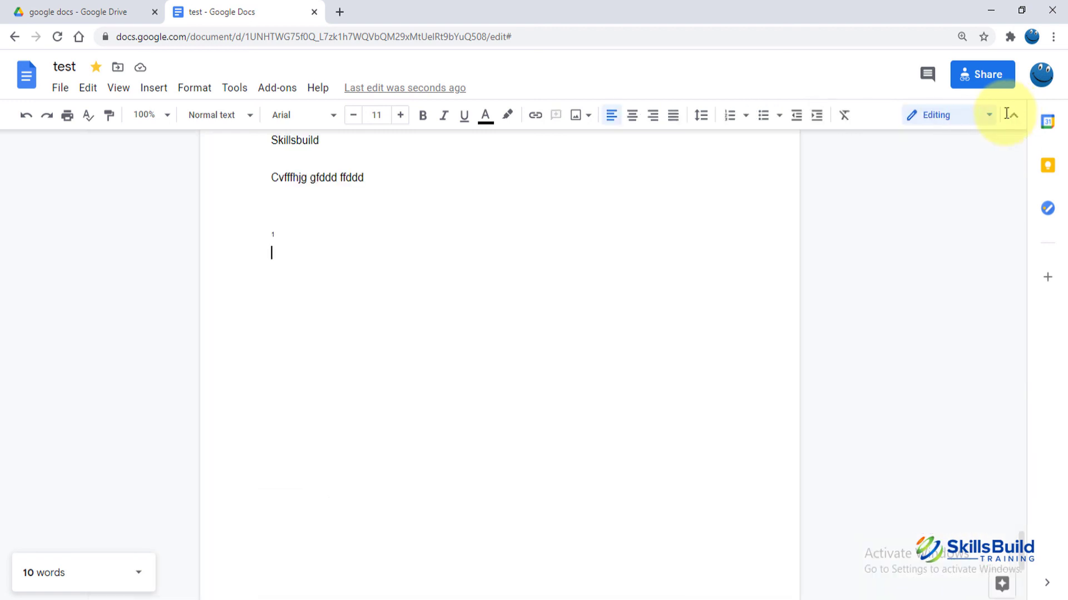
# Add an automatic substitution replacing "fr" with "for example" in the preferences, and try it by entering "fr" on the line below the footnote mark.
pyautogui.click(239, 98)
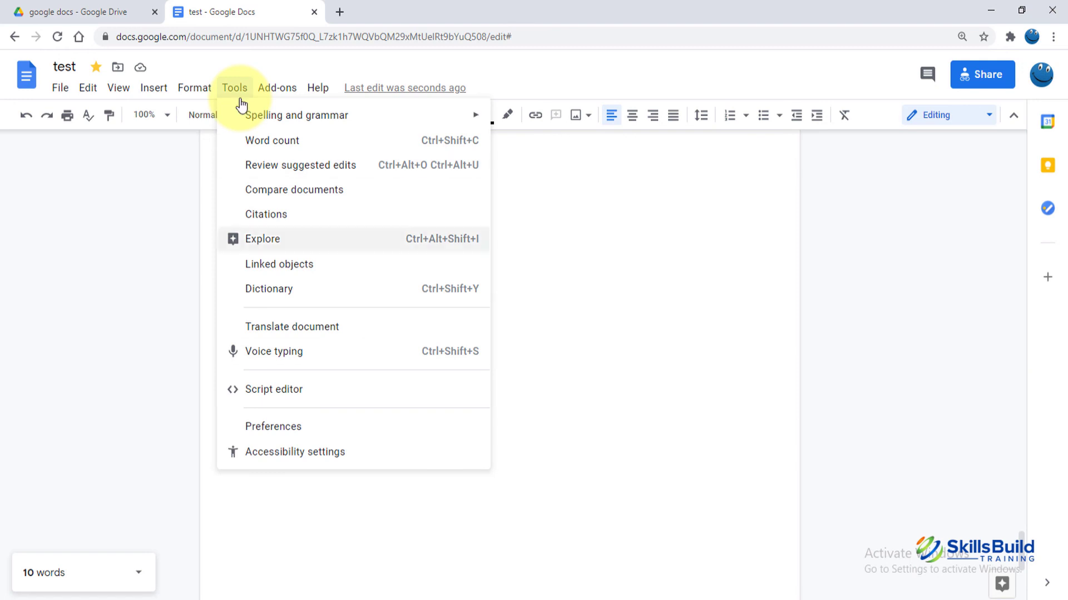
pyautogui.click(309, 432)
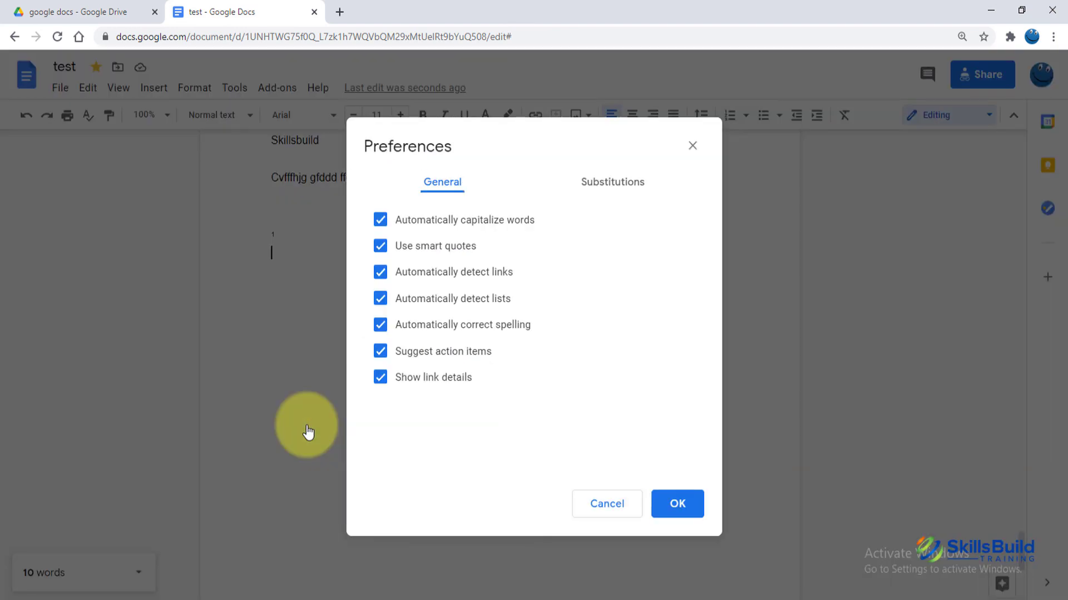
pyautogui.click(630, 187)
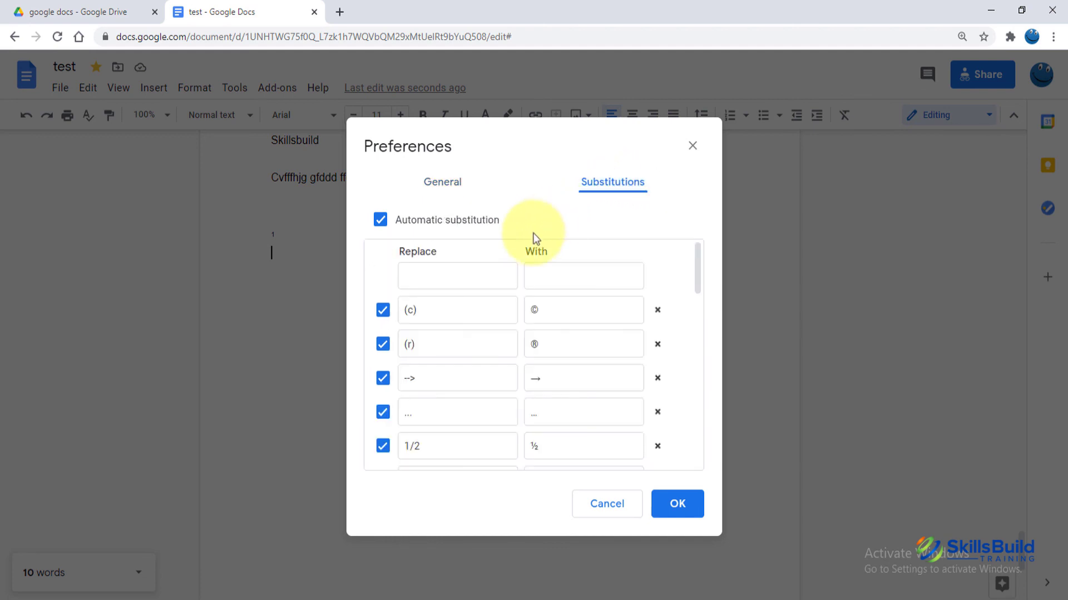
pyautogui.click(460, 274)
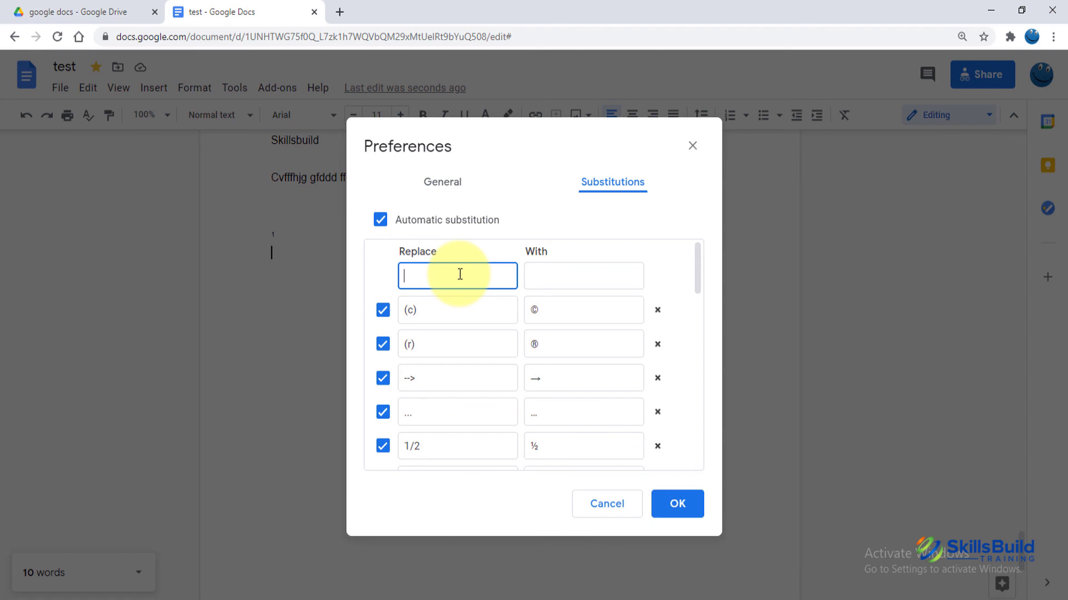
pyautogui.write('fr')
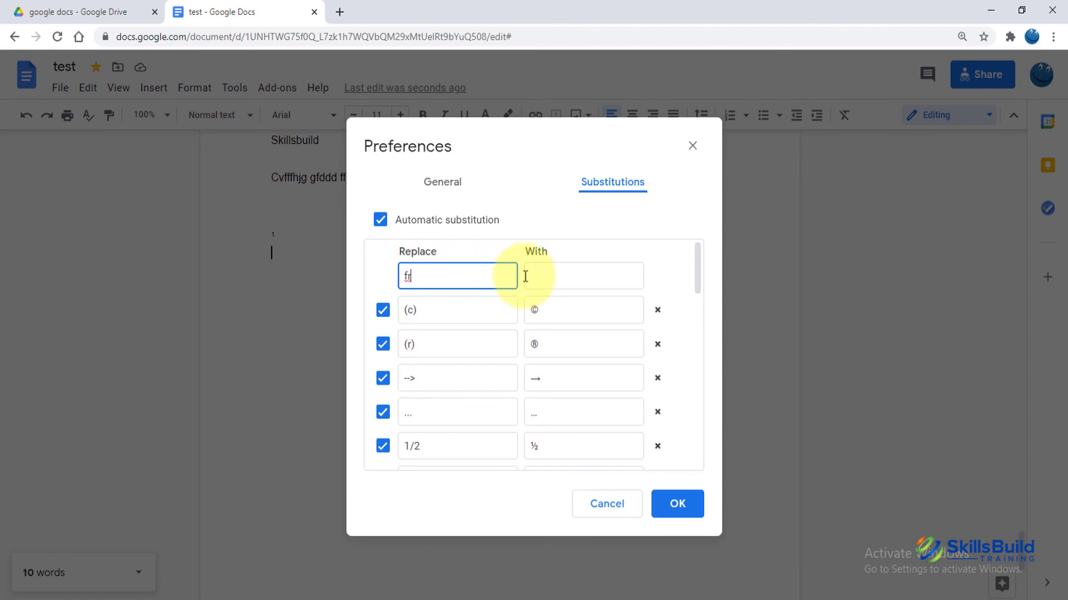
pyautogui.click(565, 277)
pyautogui.write('for')
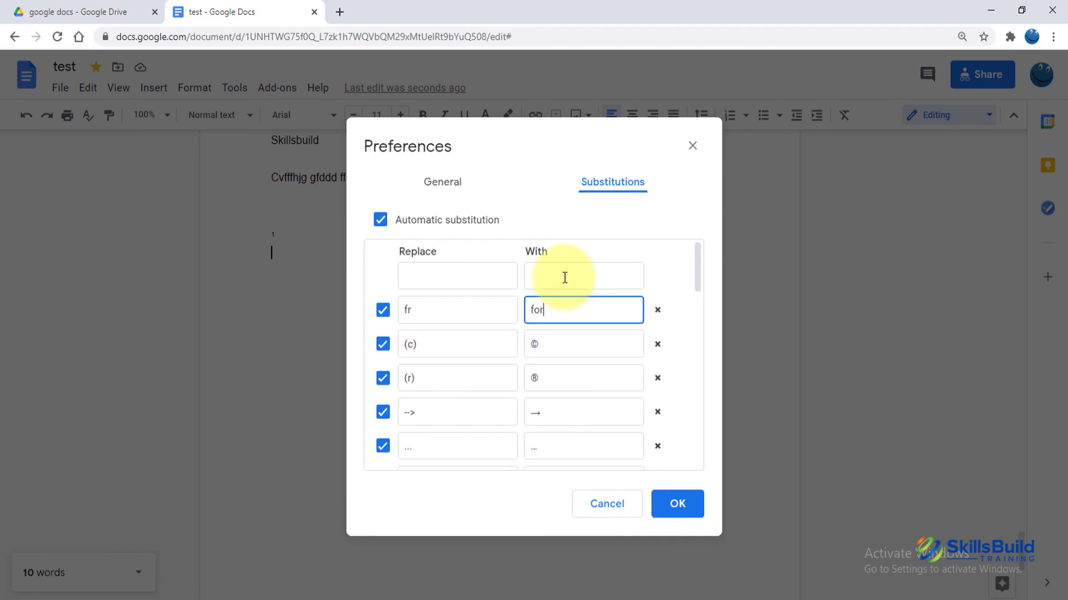
pyautogui.write(' example')
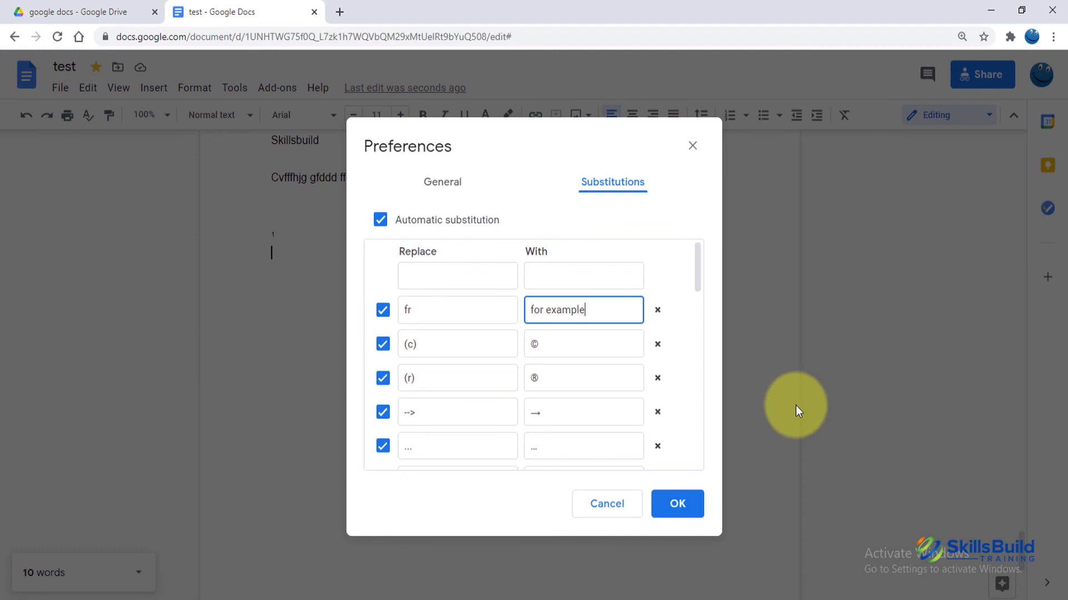
pyautogui.click(692, 505)
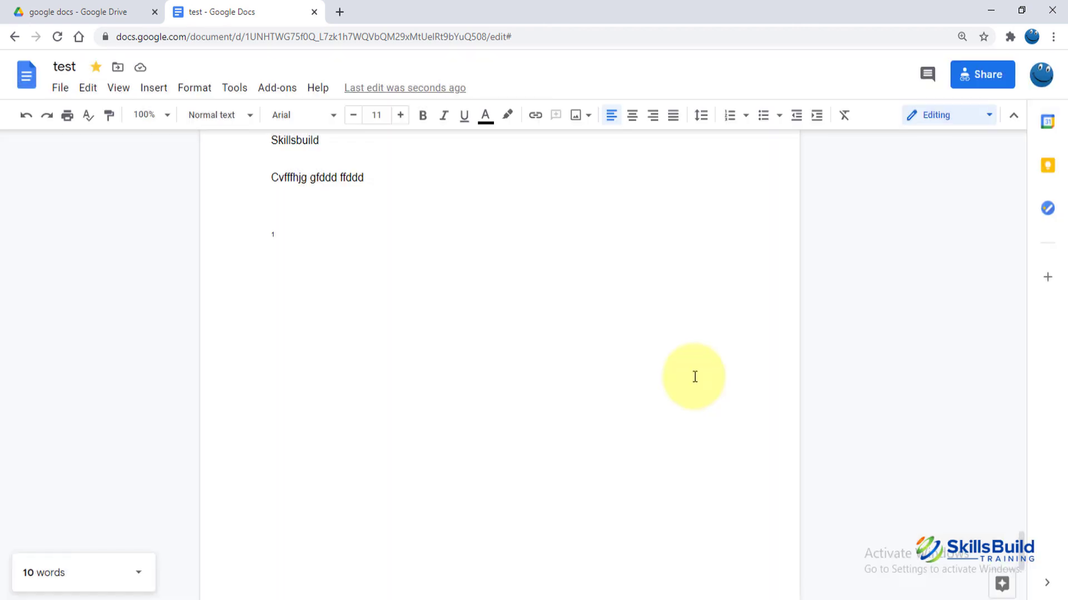
pyautogui.write('fr')
pyautogui.press('Return')
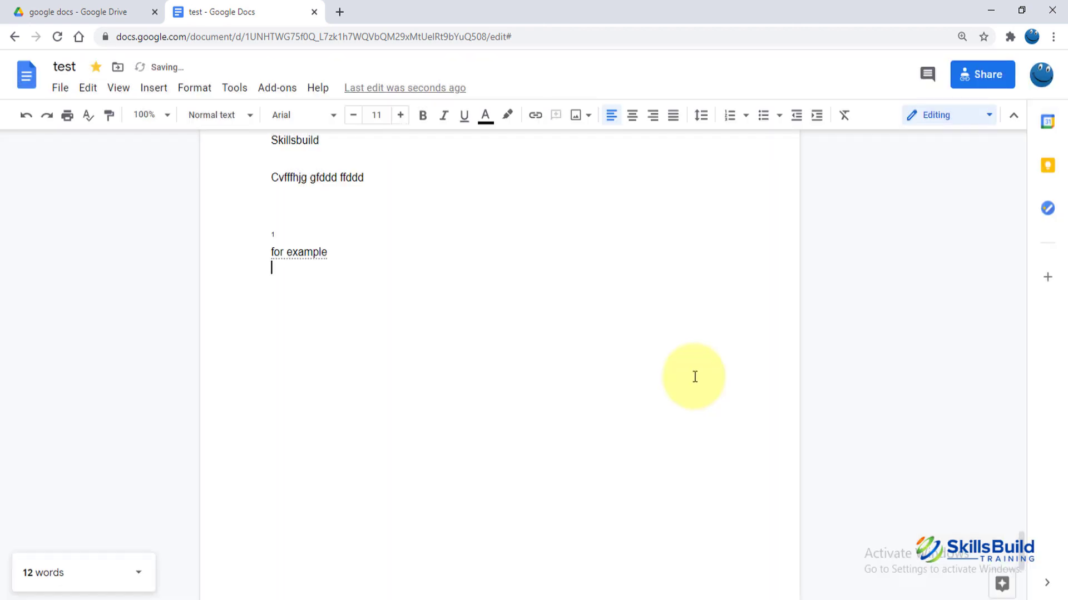